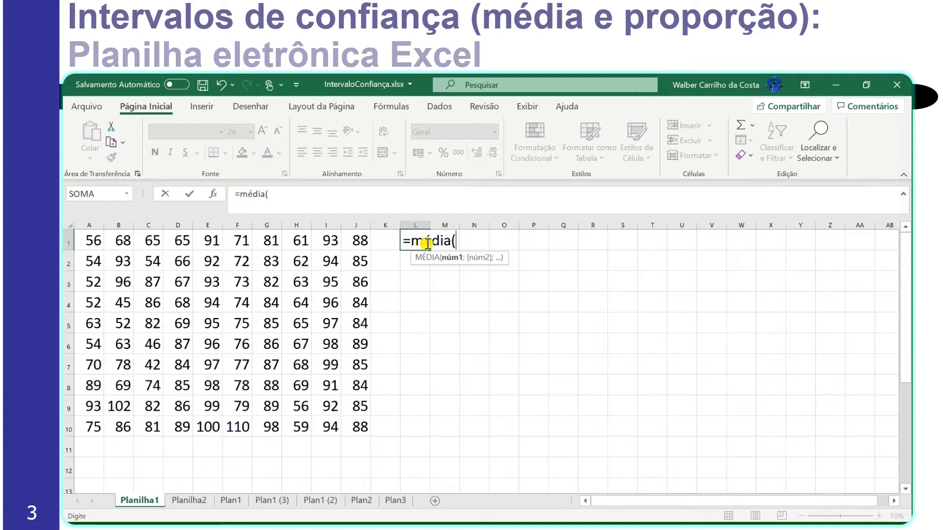
Complete the MÉDIA formula in cell L1 with the data range A1:J10.
drag(364, 428, 84, 234)
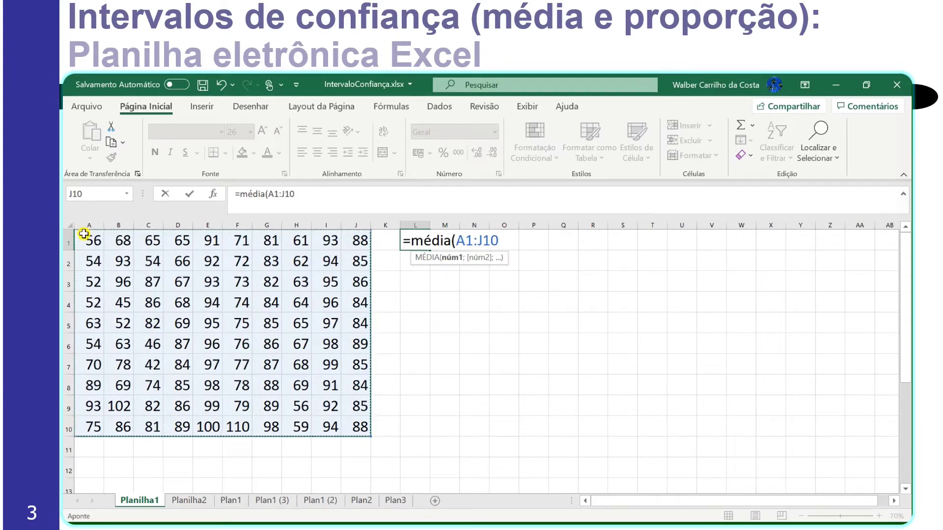
text())
key(Return)
key(Up)
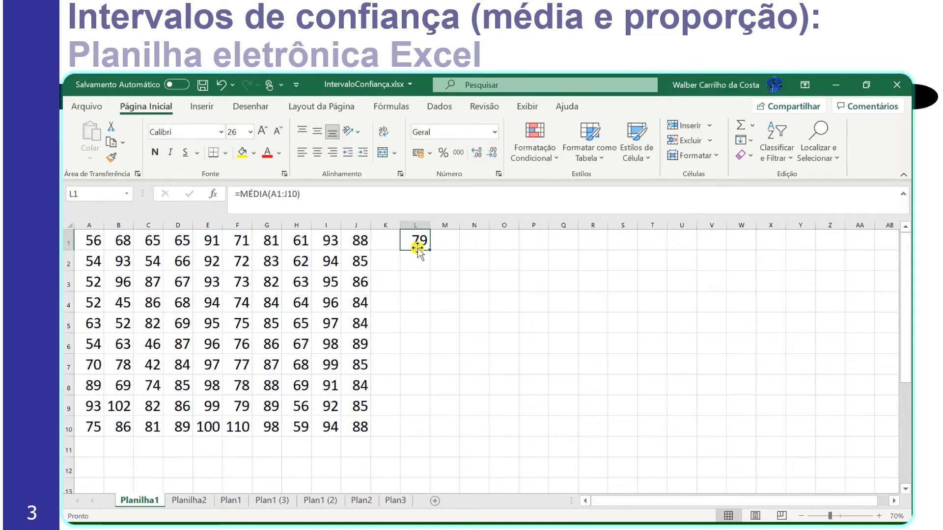
Move the average result from L1 to M1, label L1 "Média" and widen column L to fit the label.
drag(417, 249, 460, 256)
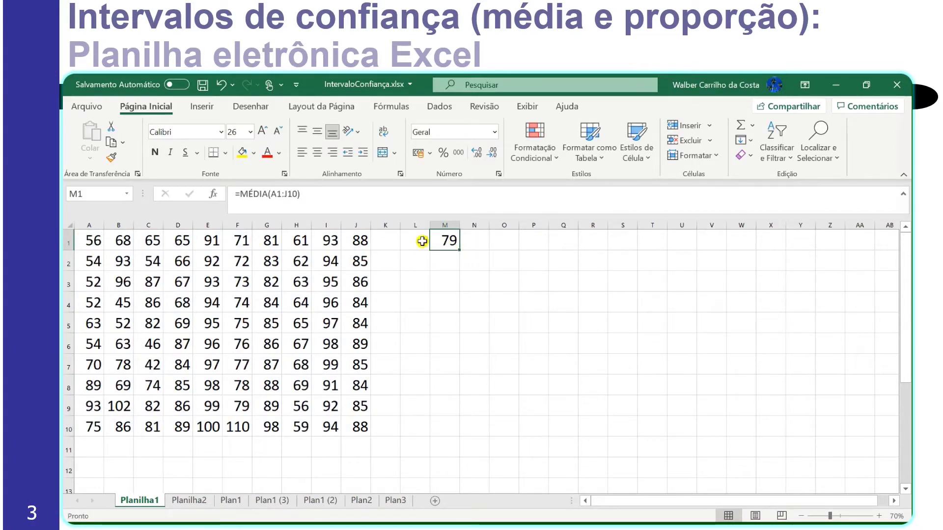
double_click(424, 241)
text(Média)
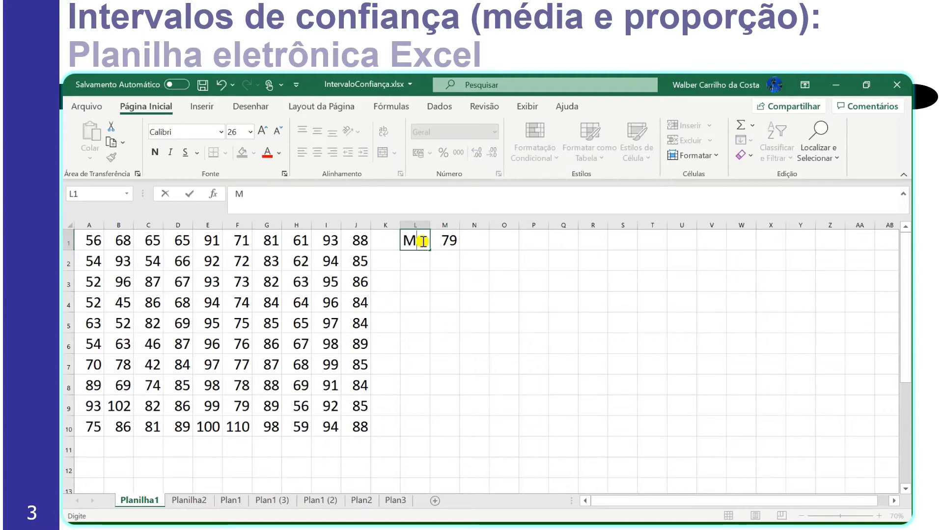
key(Return)
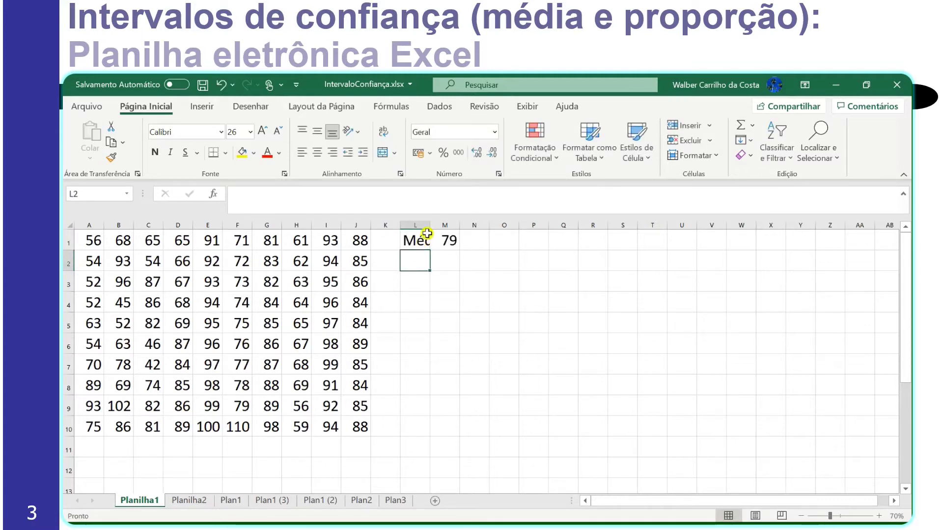
double_click(432, 226)
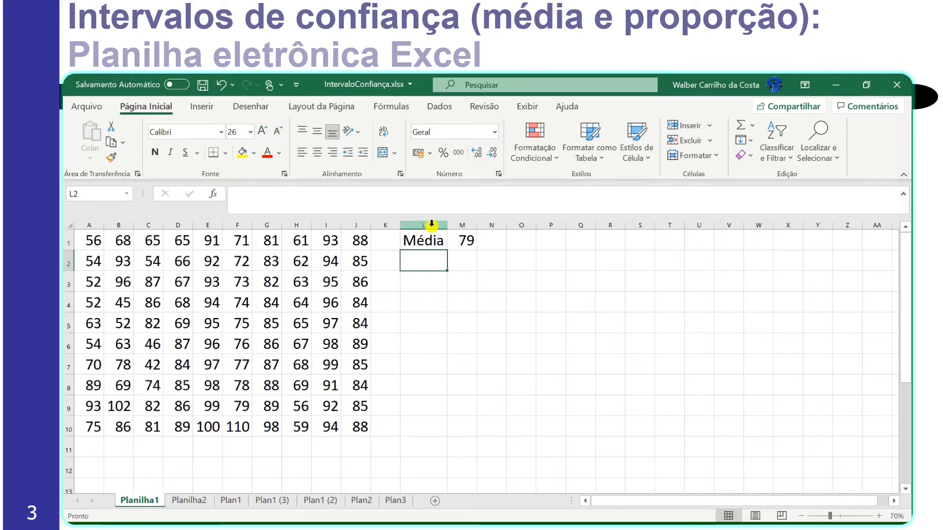
Enter the label "Desv.Padrão" in L2 and autofit the width of column L.
text(Desv.)
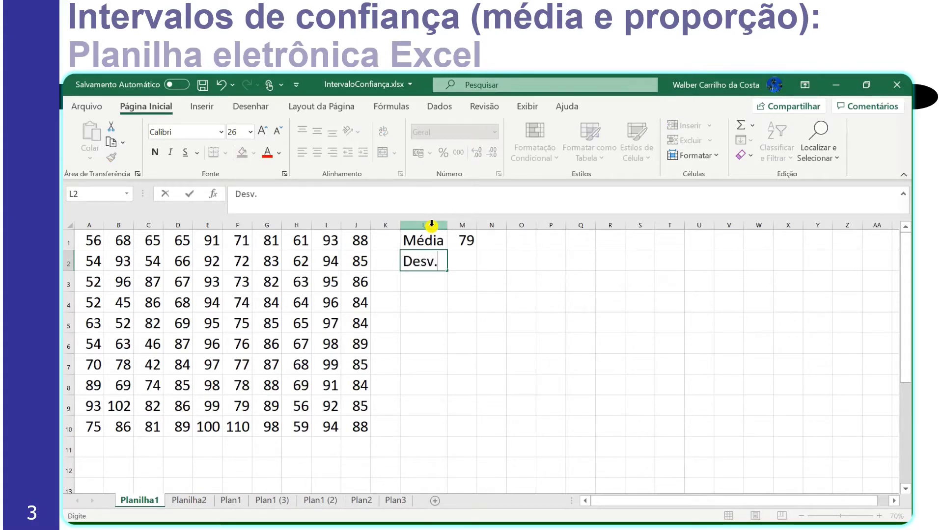
text(Padrão)
key(Return)
key(Up)
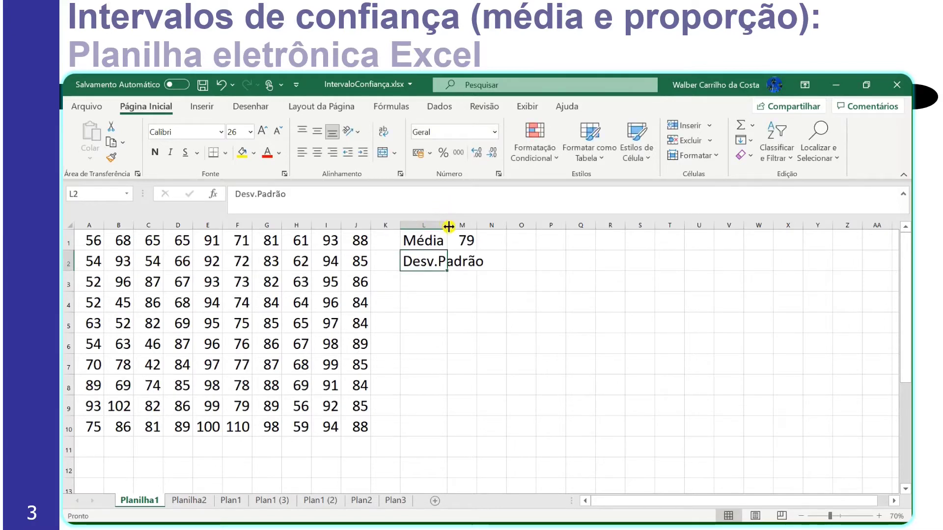
double_click(448, 225)
Calculate the population standard deviation of A1:J10 in cell M2 with the DESVPAD.P function.
click(501, 260)
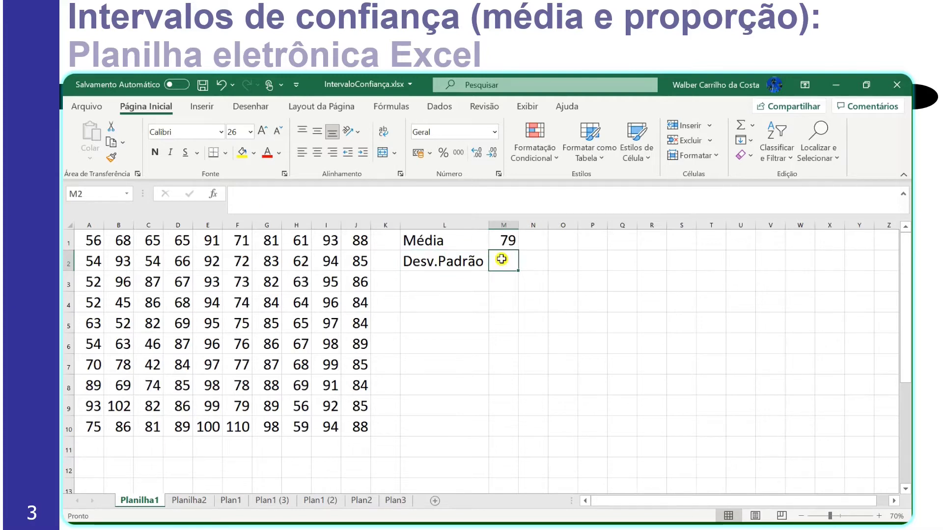
text(=desv)
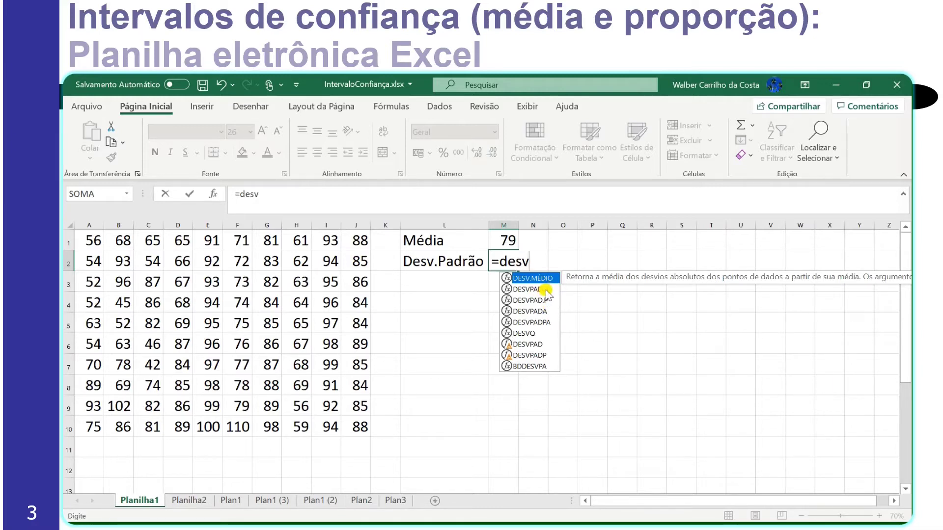
click(530, 300)
double_click(529, 300)
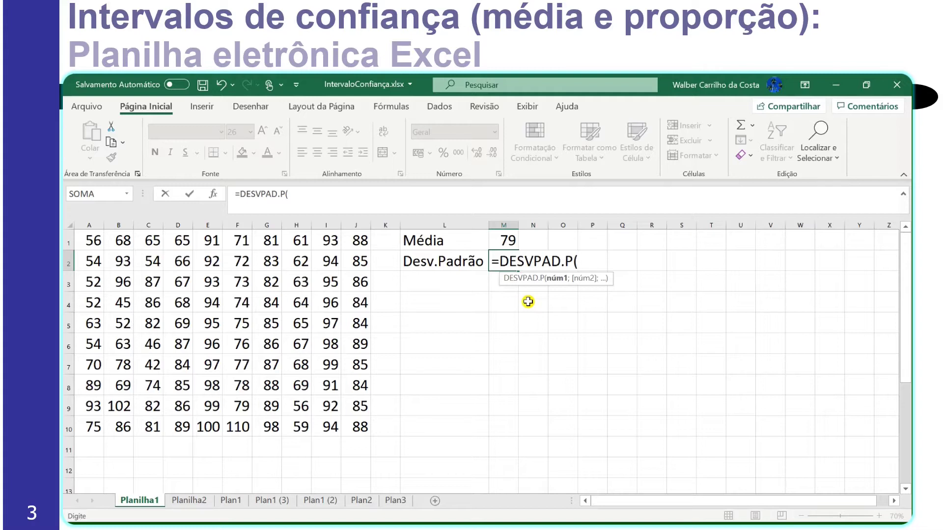
click(356, 426)
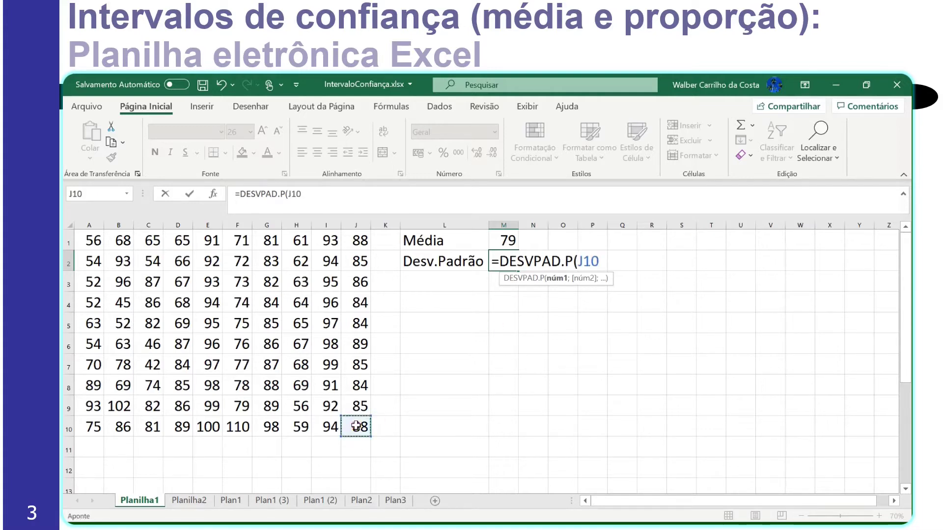
drag(356, 427, 90, 224)
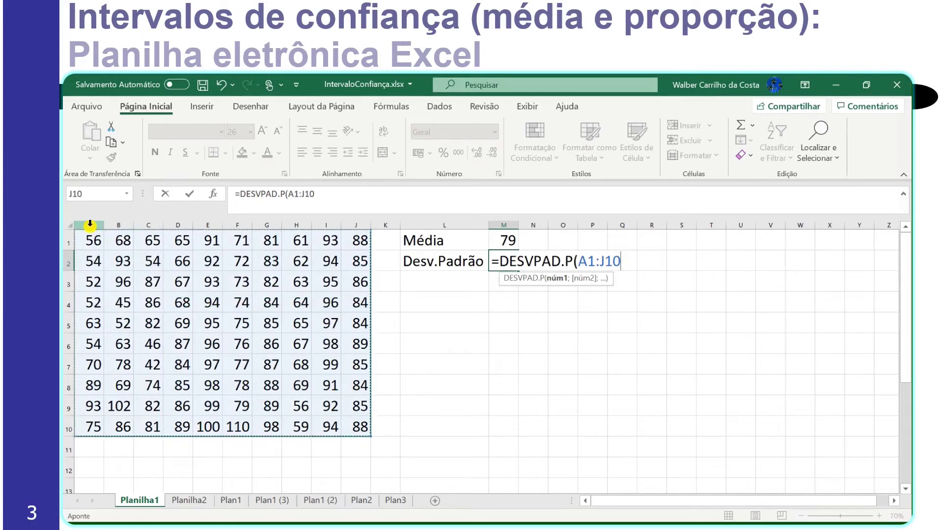
text())
key(Return)
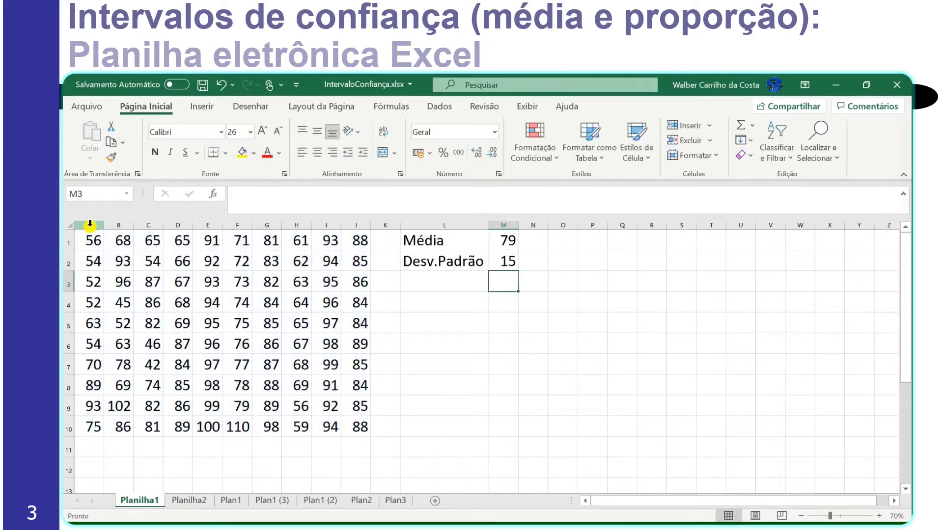
Format the mean and standard deviation in M1:M2 to show one decimal place.
key(Up)
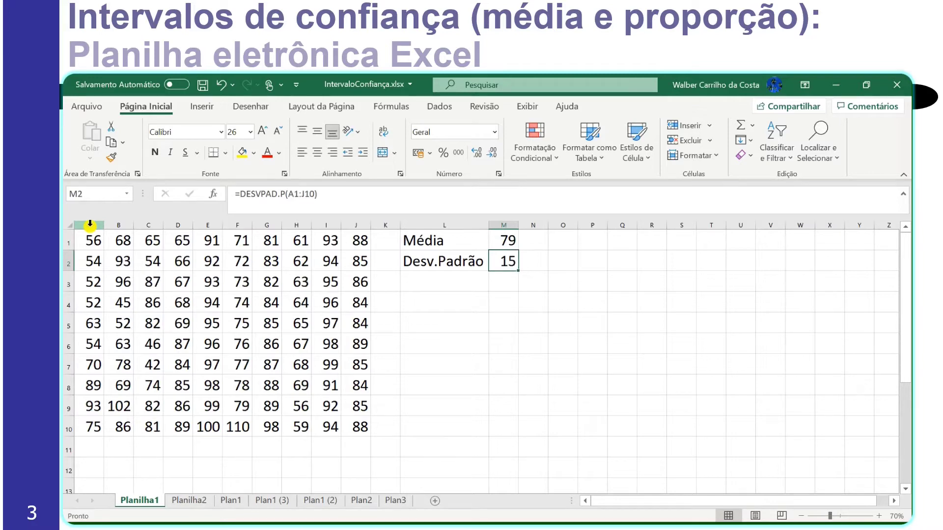
key(shift+Up)
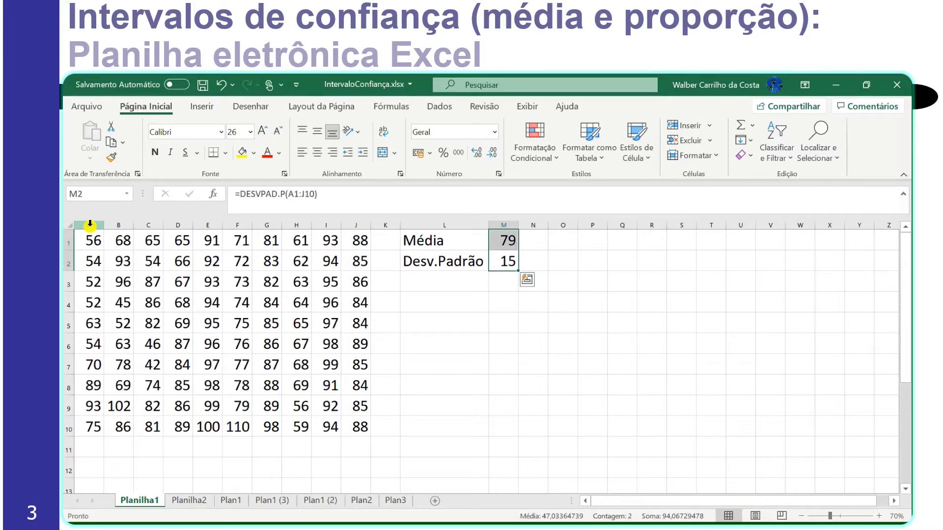
click(482, 156)
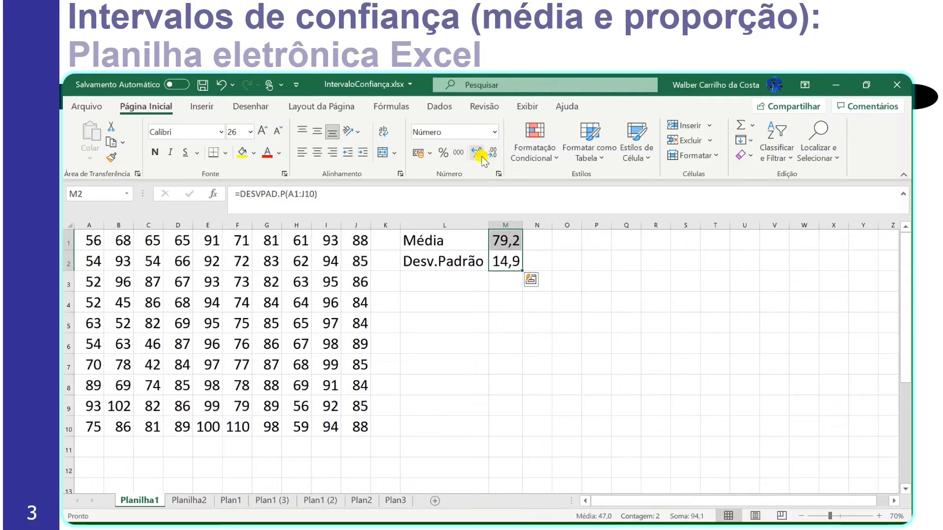
click(513, 241)
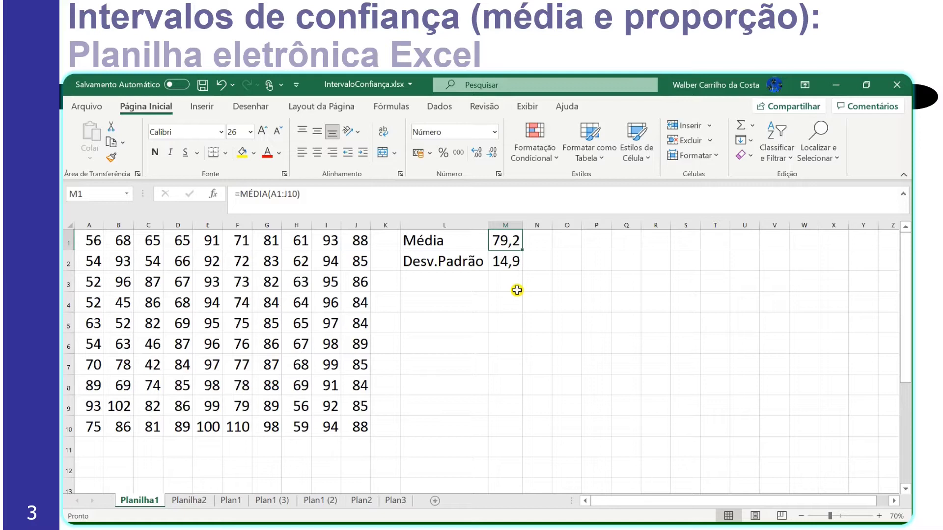
click(518, 263)
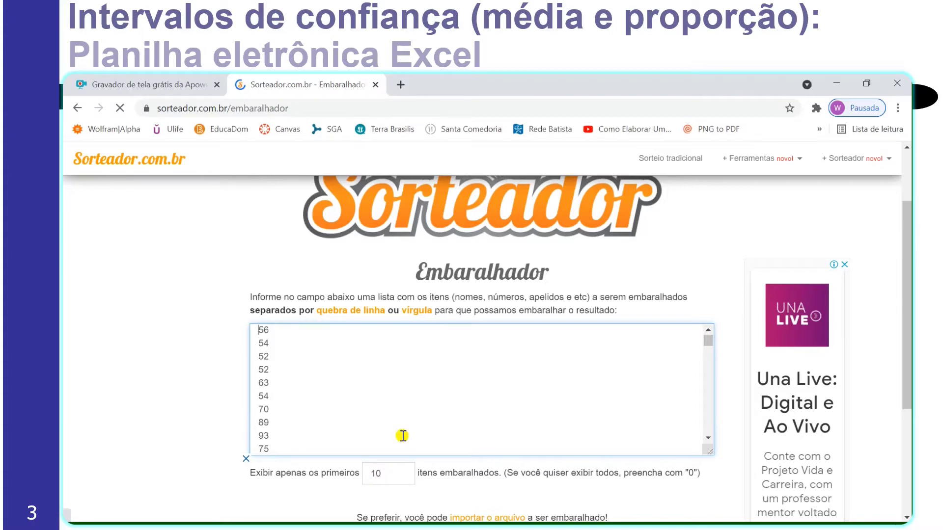
In the browser, review the whole list of values in Sorteador's Embaralhador field and remove the blank line at its end.
key(Down)
key(Down)
key(End)
key(Down)
key(Down)
key(Down)
key(Down)
key(Down)
key(Down)
key(Down)
key(Down)
key(Down)
key(Down)
key(Down)
key(Down)
key(Down)
key(Down)
key(Down)
key(Down)
key(Down)
key(Down)
key(Down)
key(Down)
key(Down)
key(Down)
key(Down)
key(Down)
key(Down)
key(Down)
key(Down)
key(Down)
key(Down)
key(Down)
key(Down)
key(Down)
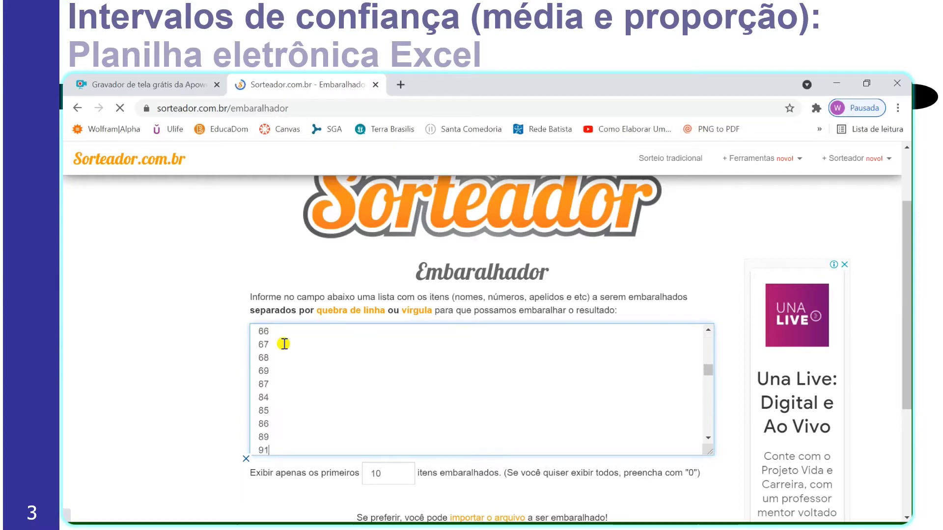
key(Down)
key(Down)
key(Down)
key(Down)
key(Down)
key(Down)
key(Down)
key(Down)
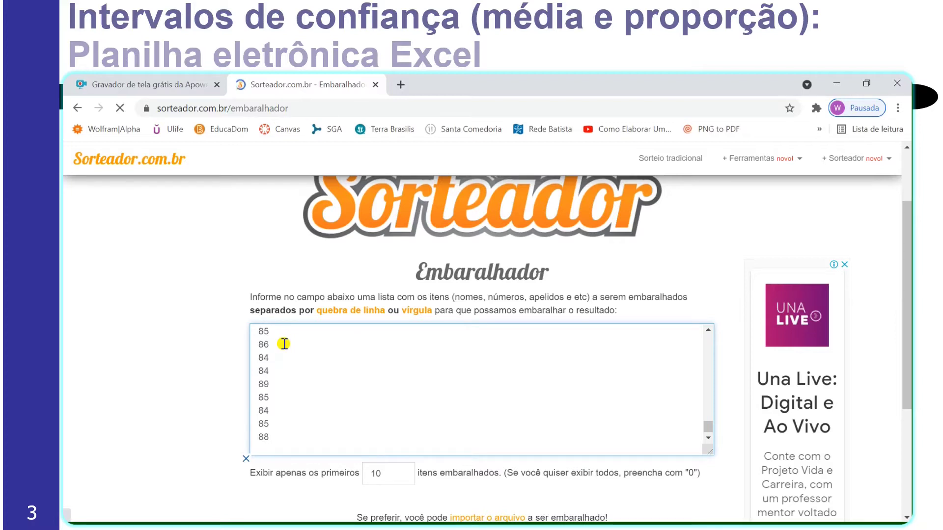
key(BackSpace)
key(Up)
key(Up)
key(Up)
key(Up)
key(Up)
key(Up)
key(Up)
key(Up)
key(Up)
key(Up)
key(Up)
key(Up)
key(Up)
key(Up)
key(Up)
key(Up)
key(Up)
key(Up)
key(Up)
key(Up)
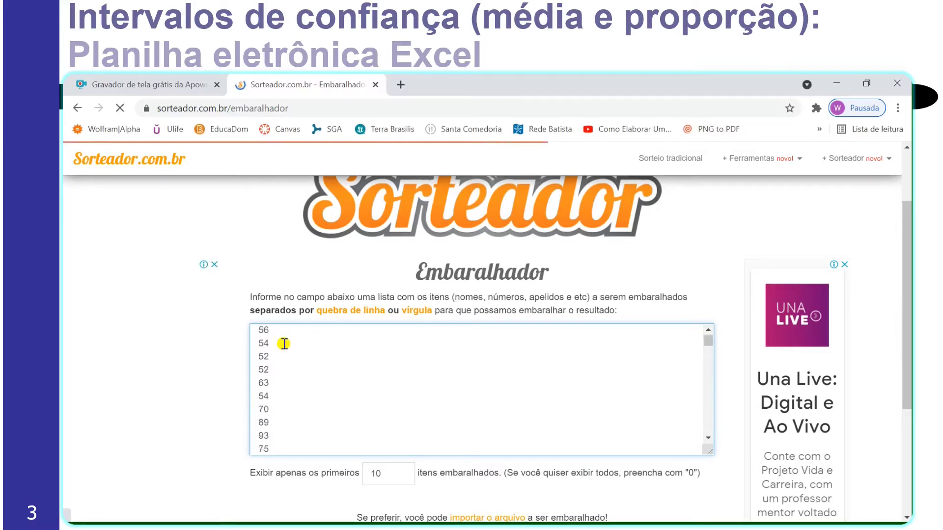
Limit the output to the first 40 shuffled items, shuffle the list and view the drawn values.
click(373, 467)
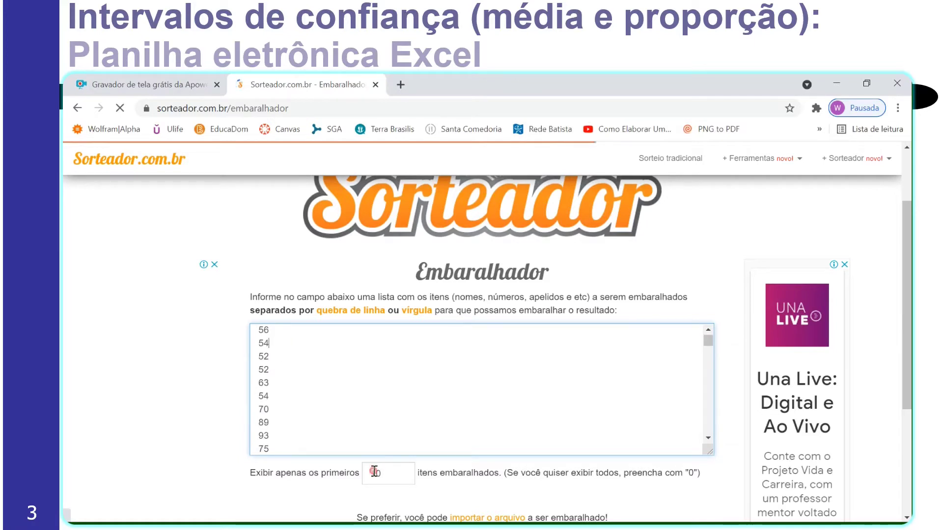
key(BackSpace)
key(BackSpace)
text(40)
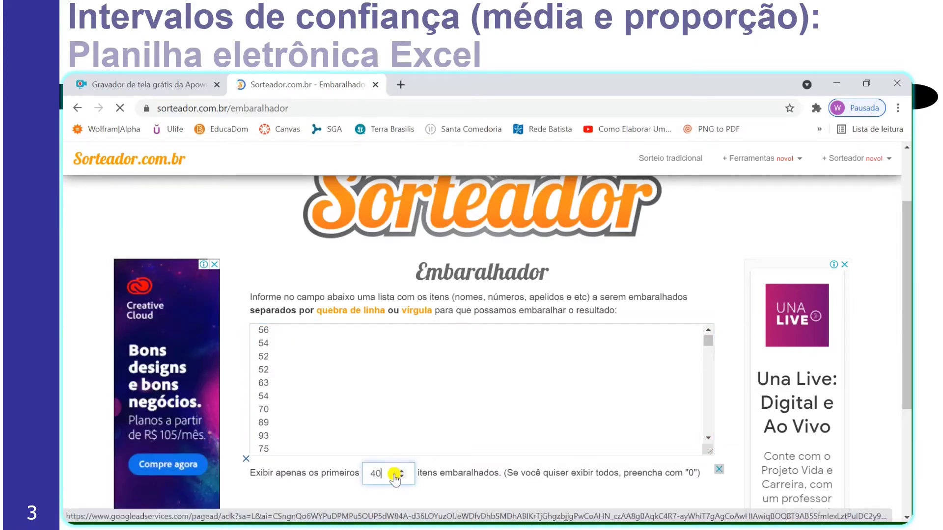
drag(906, 264, 908, 365)
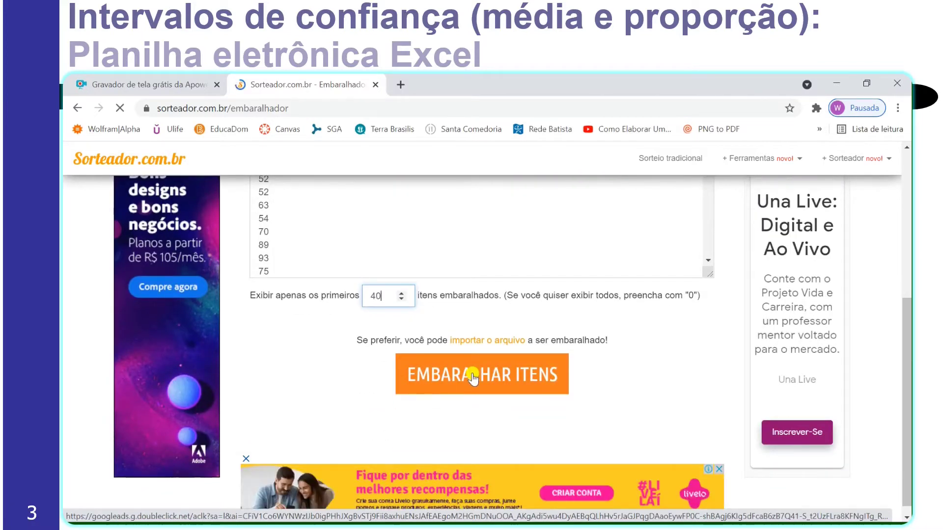
click(488, 380)
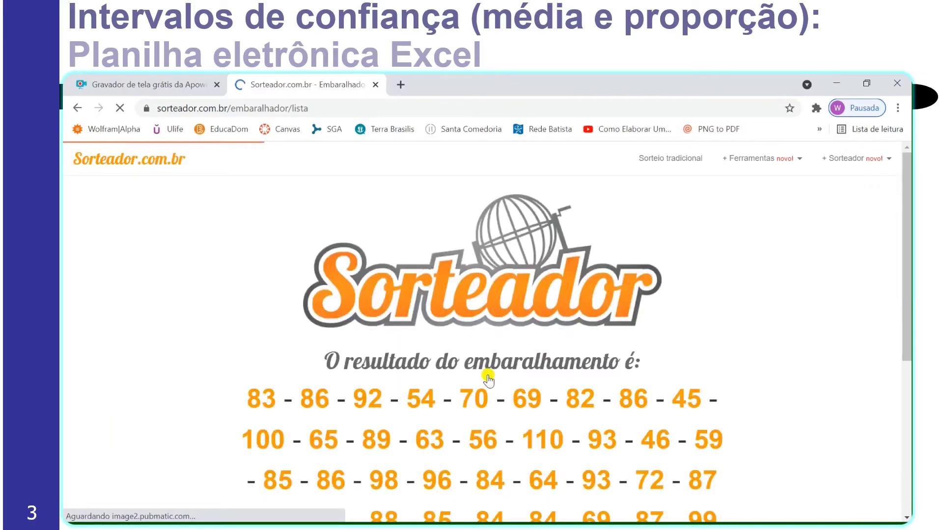
drag(903, 222, 909, 297)
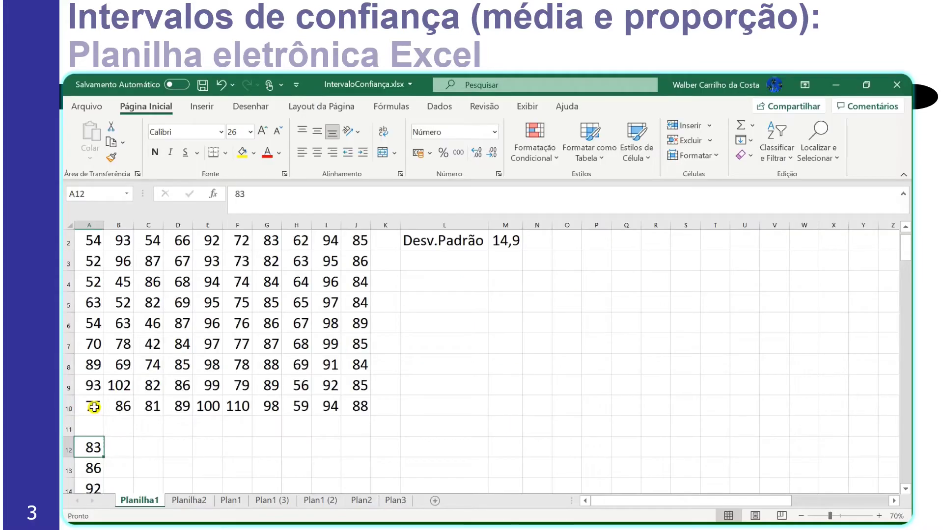
Back in Excel, select all the sampled values in column A from A12 downward to check how many there are.
key(Down)
key(Up)
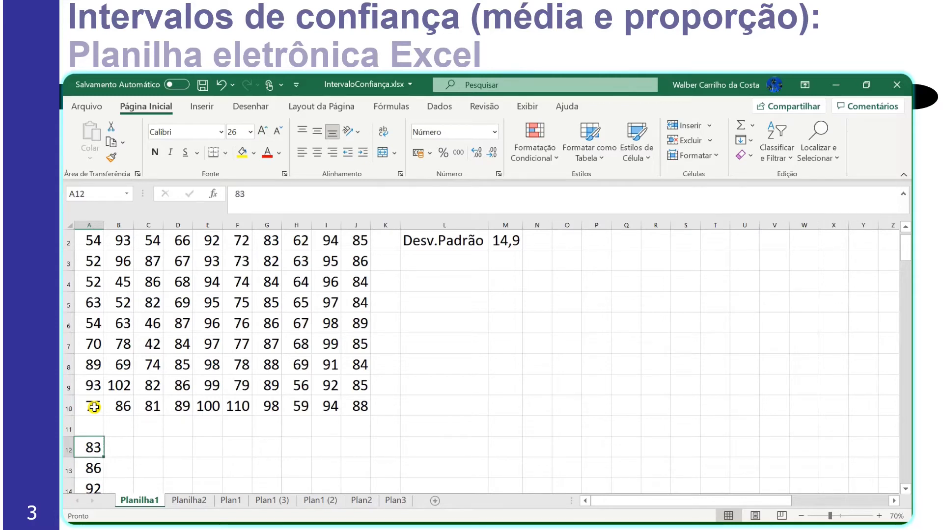
key(shift+Down)
key(shift+Down)
key(shift+Down)
key(shift+Down)
key(shift+Down)
key(shift+Down)
key(shift+Down)
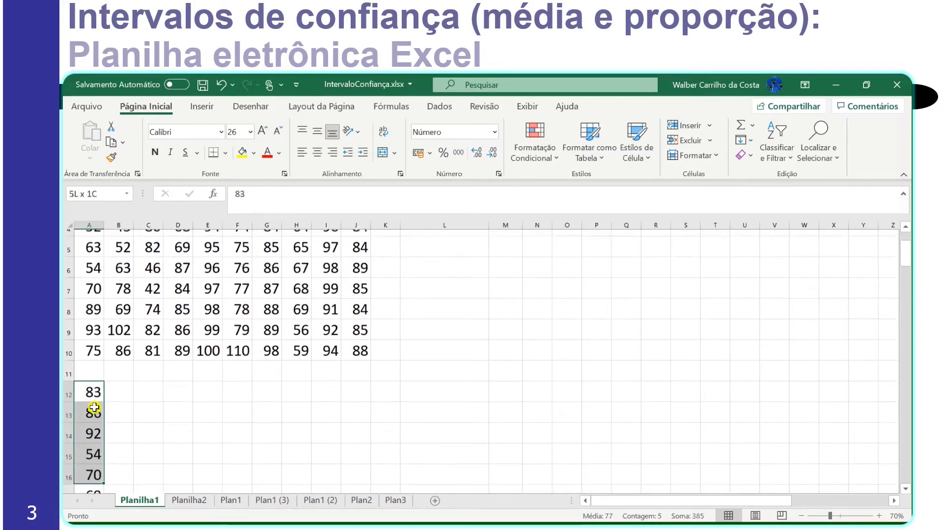
key(shift+Down)
key(shift+Down)
key(shift+Down)
key(shift+Down)
key(shift+Down)
key(shift+Down)
key(shift+Down)
key(shift+Down)
key(shift+Down)
key(shift+Down)
key(shift+Down)
key(shift+Down)
key(shift+Down)
key(shift+Down)
key(shift+Down)
key(shift+Down)
key(shift+Down)
key(shift+Down)
key(shift+Down)
key(shift+Down)
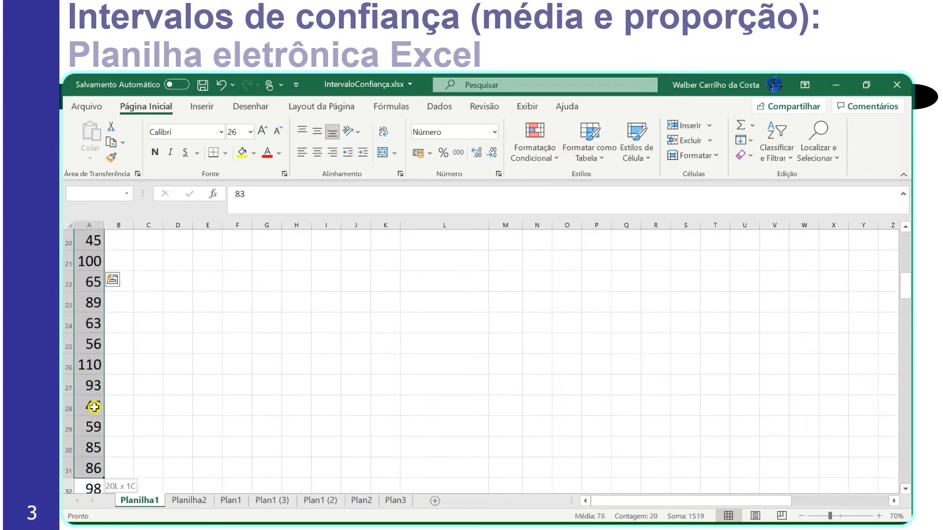
key(shift+Down)
key(shift+Down)
key(shift+Down)
key(shift+Down)
key(shift+Down)
key(shift+Down)
key(shift+Down)
key(shift+Down)
key(shift+Down)
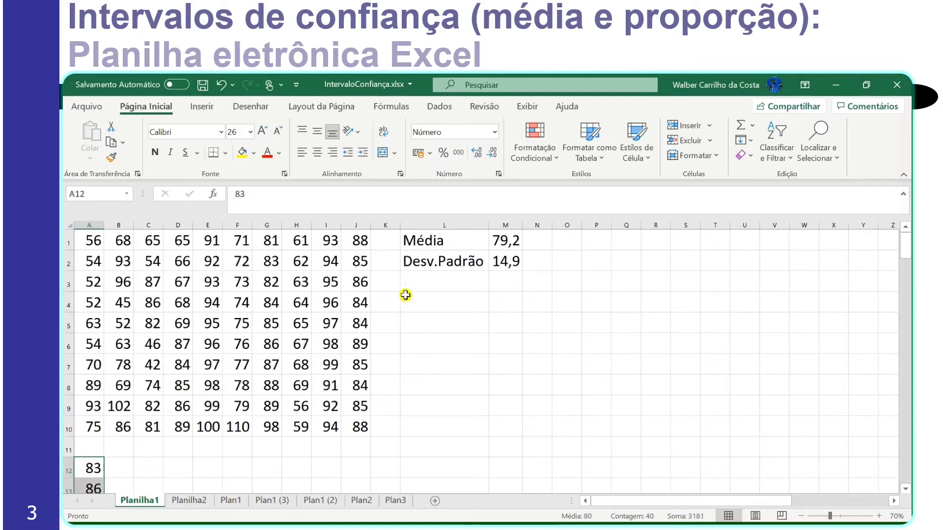
Add the sample size to the summary, with the label n in L3 and the value 40 in M3.
click(460, 282)
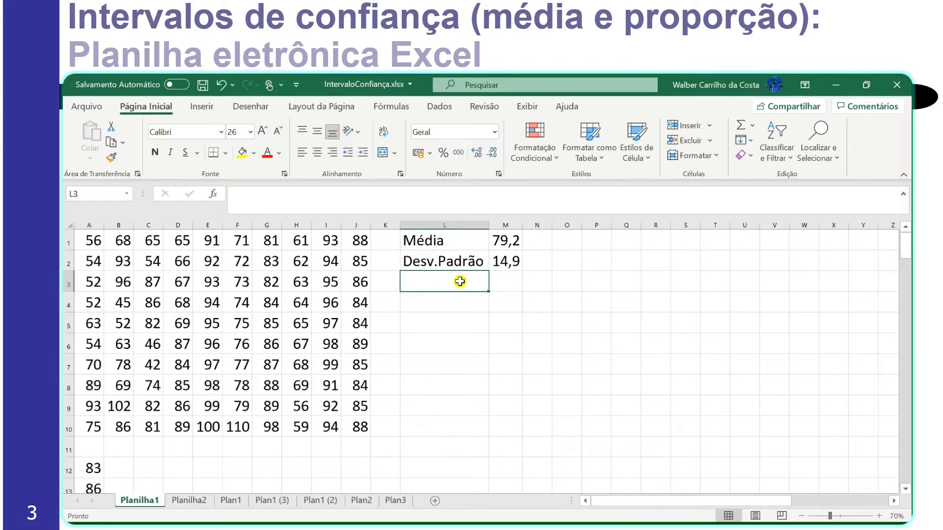
text(n)
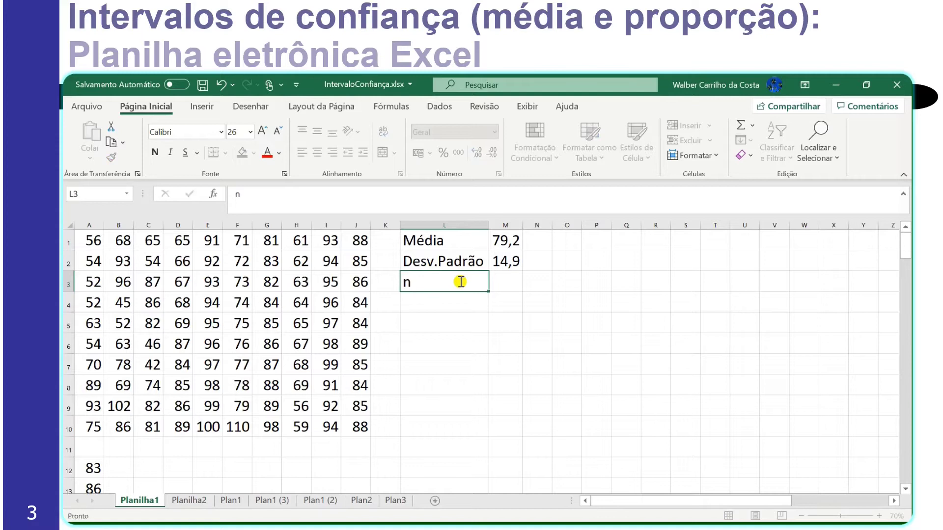
key(Tab)
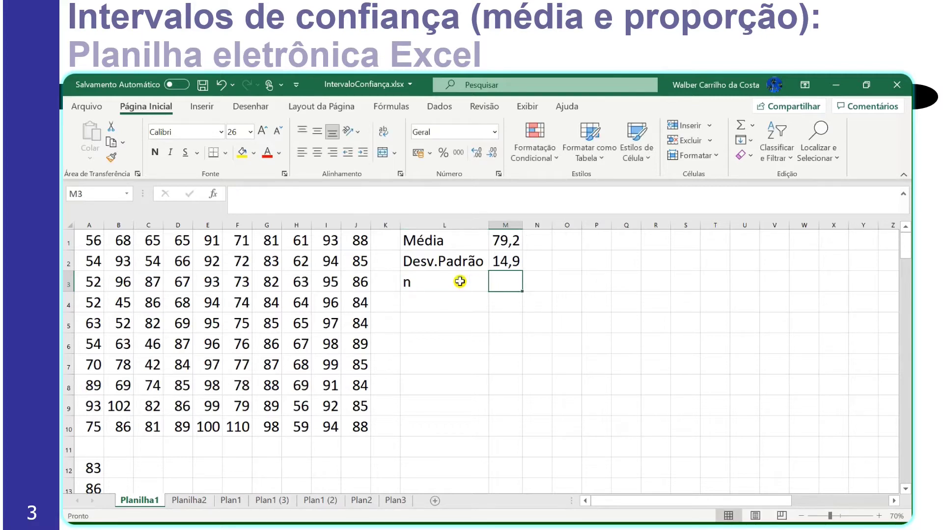
text(40)
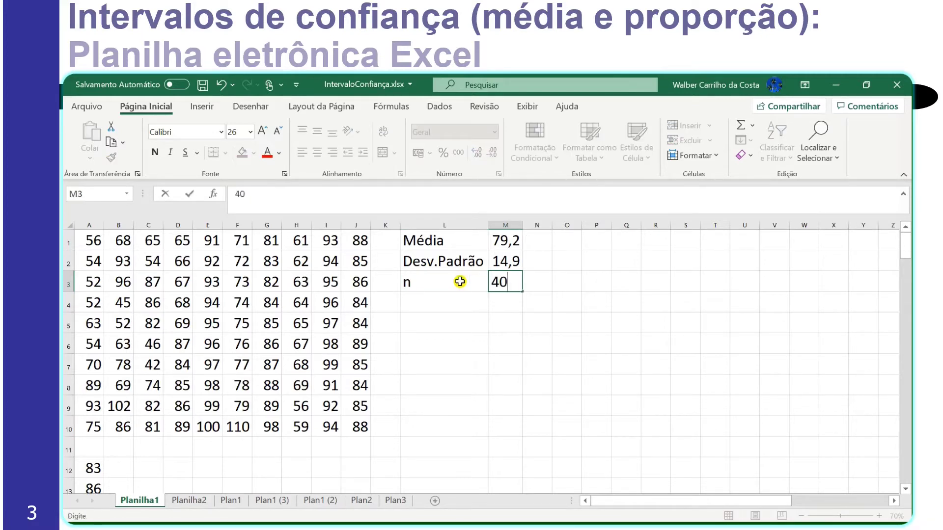
key(Return)
Enter the label Média amostral in L4 and widen column L to fit it.
key(Left)
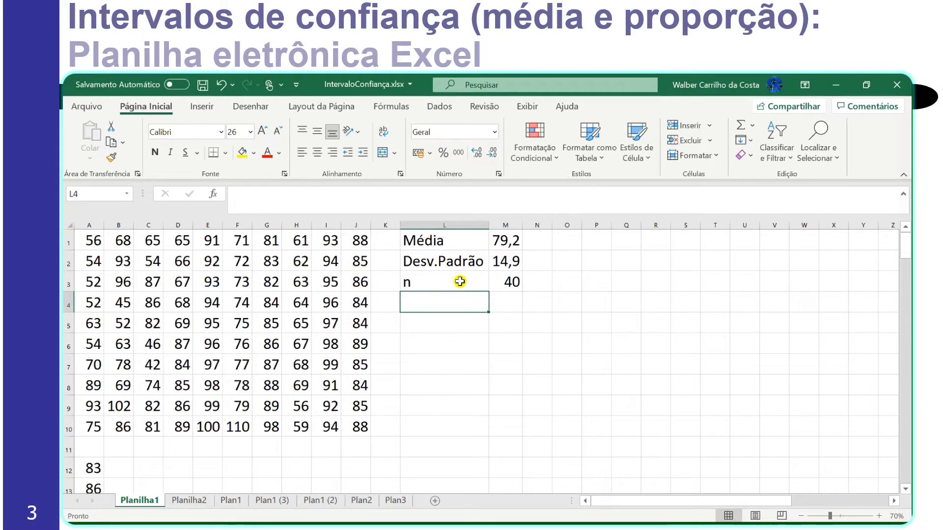
text(Média a)
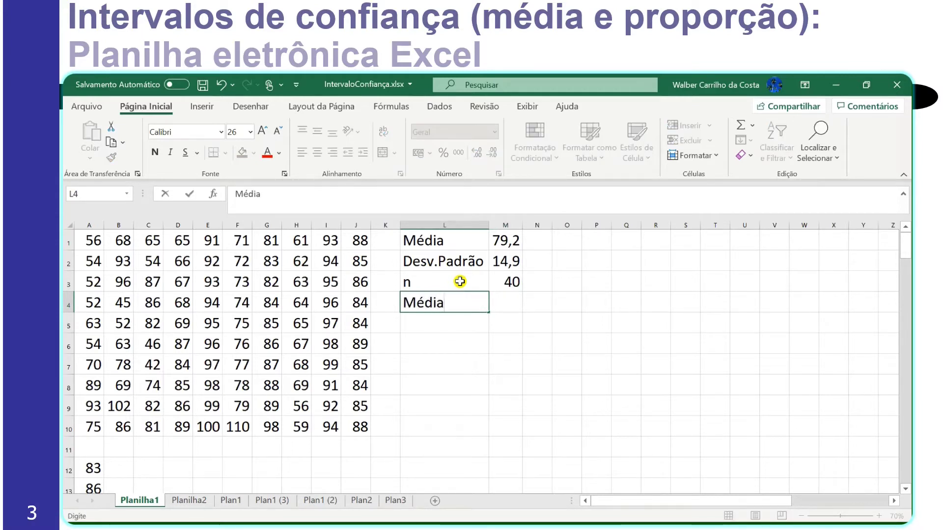
text(mostral)
key(Return)
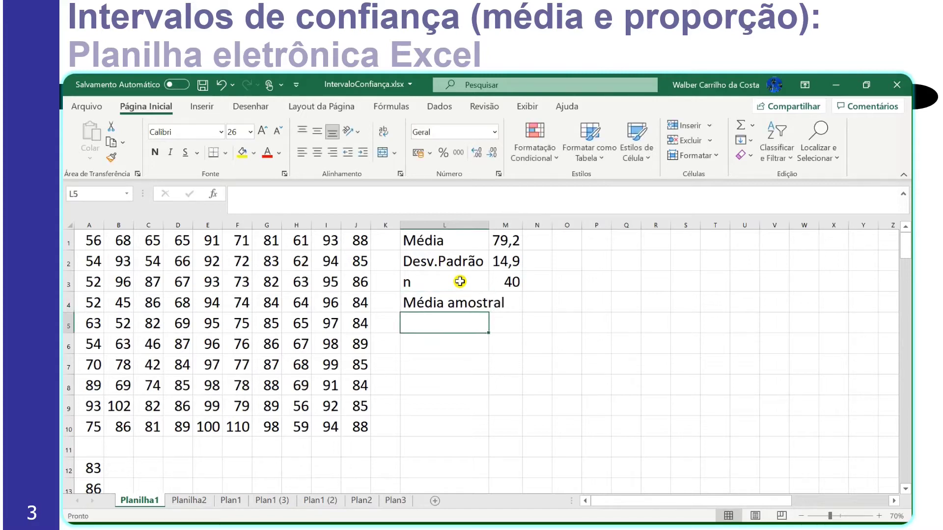
double_click(486, 225)
Calculate the sample mean in M4 with =MÉDIA(A12:A51) and show it with one decimal place.
click(540, 301)
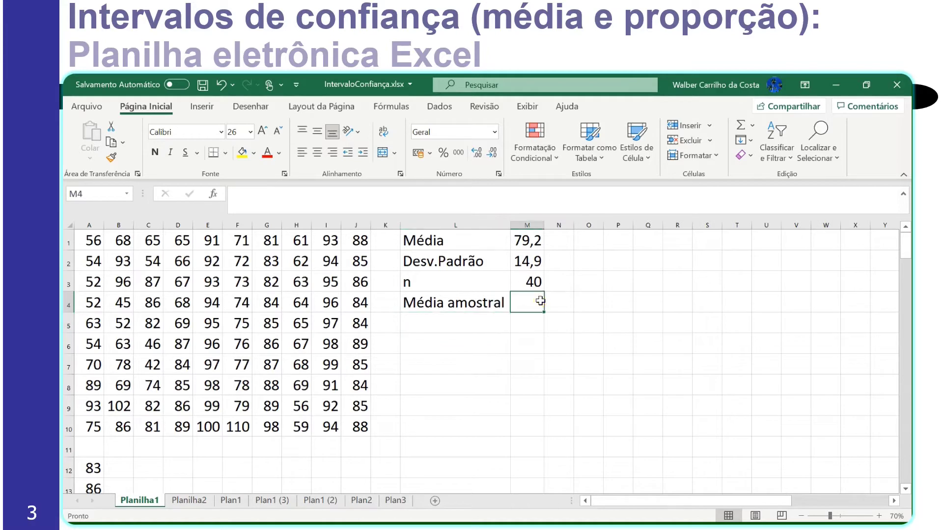
text(=m)
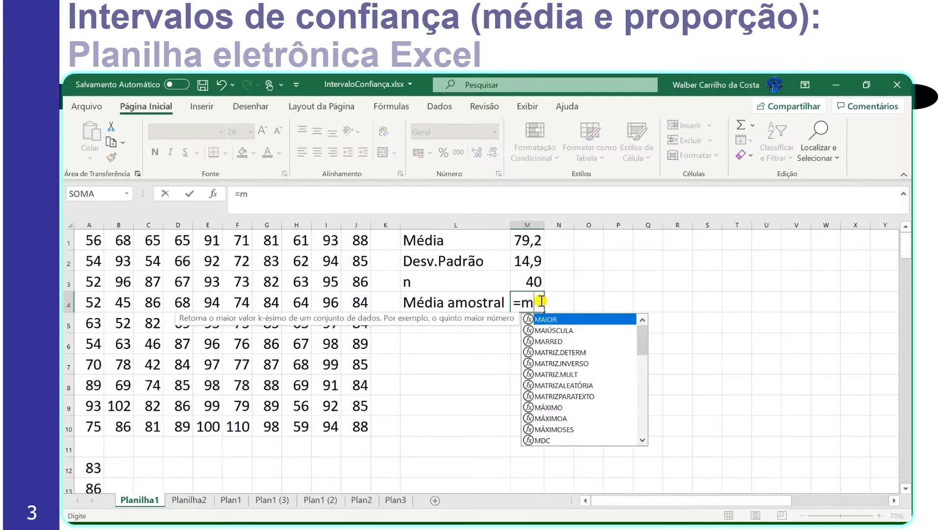
text(édia()
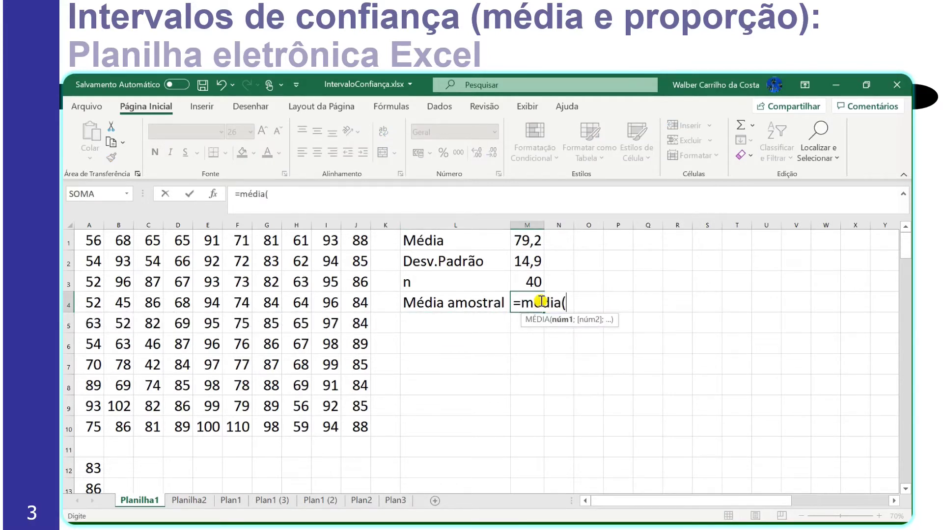
drag(96, 473, 96, 472)
text())
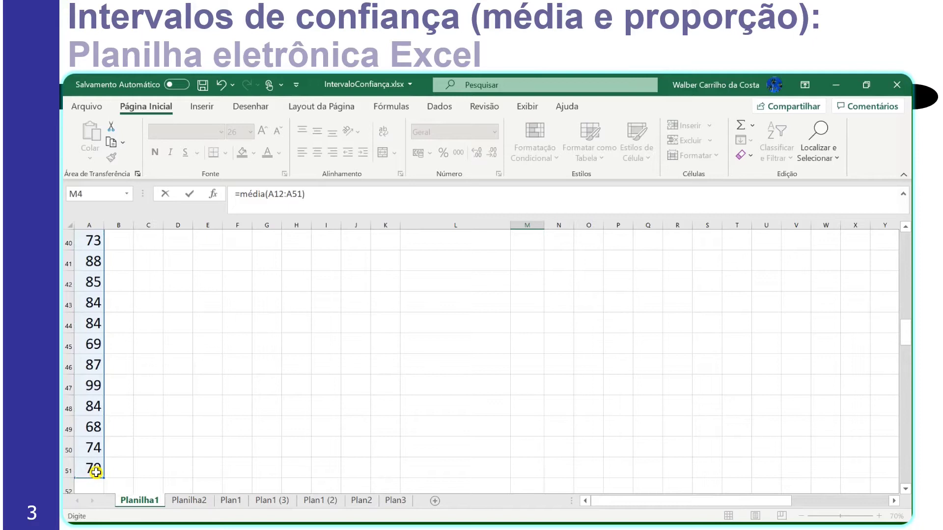
key(Up)
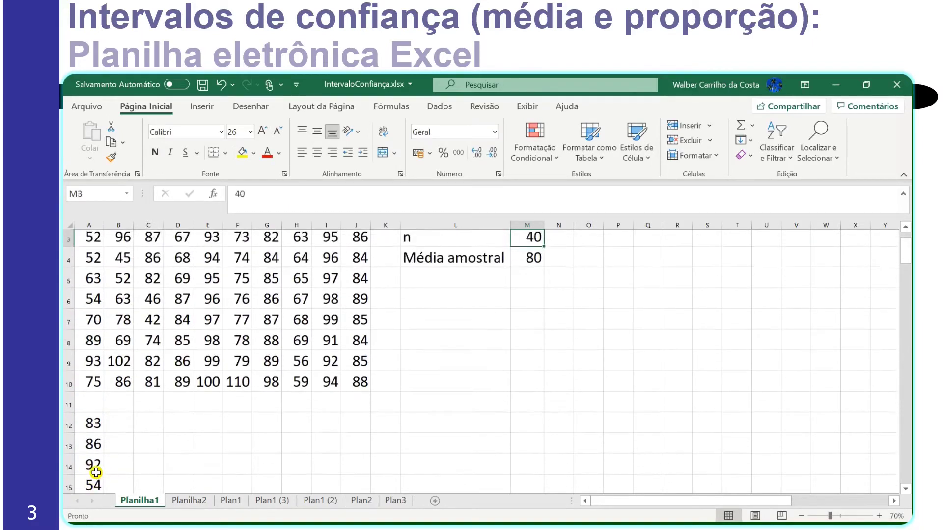
key(Up)
key(Up)
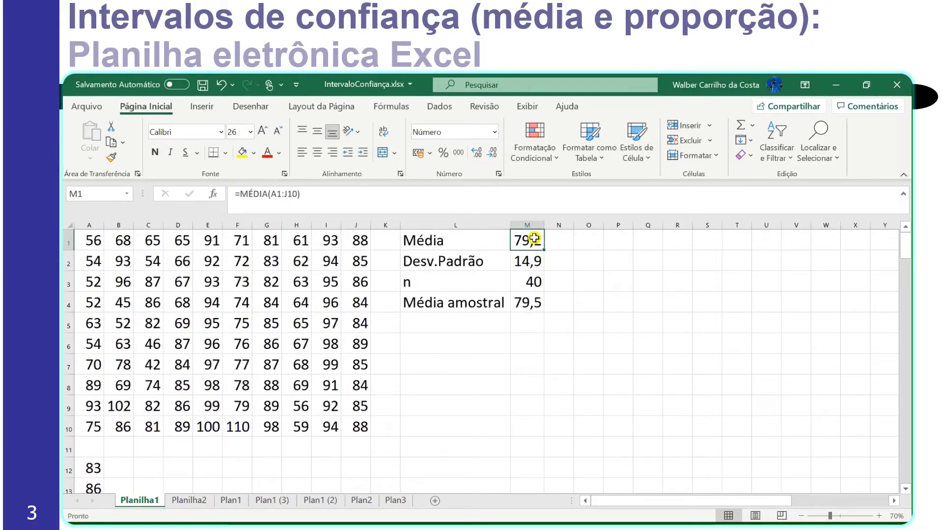
Compare the sample mean in M4 with the mean of the full data set in M1.
click(535, 304)
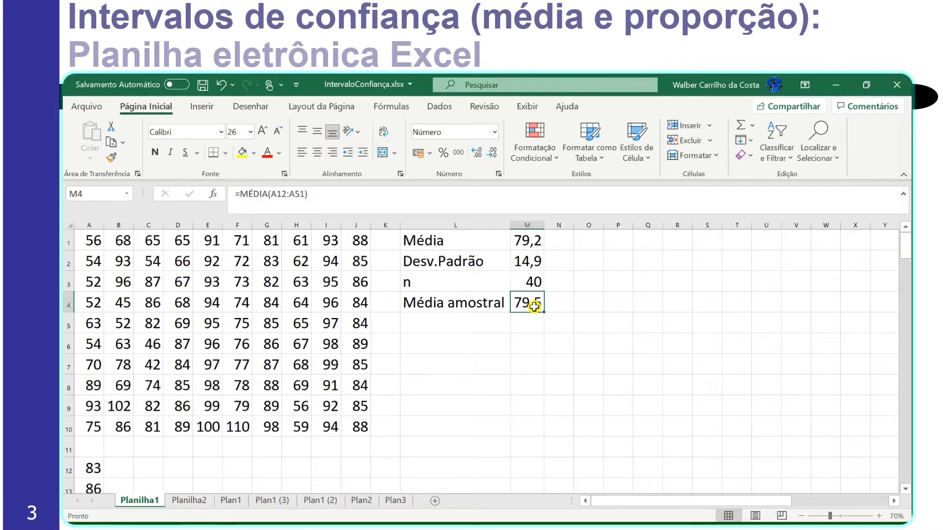
click(468, 306)
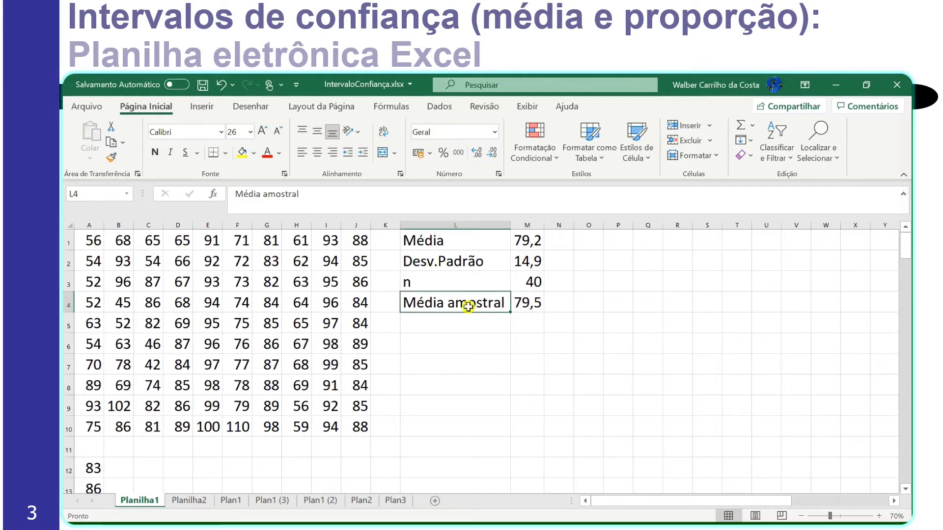
click(532, 305)
click(531, 243)
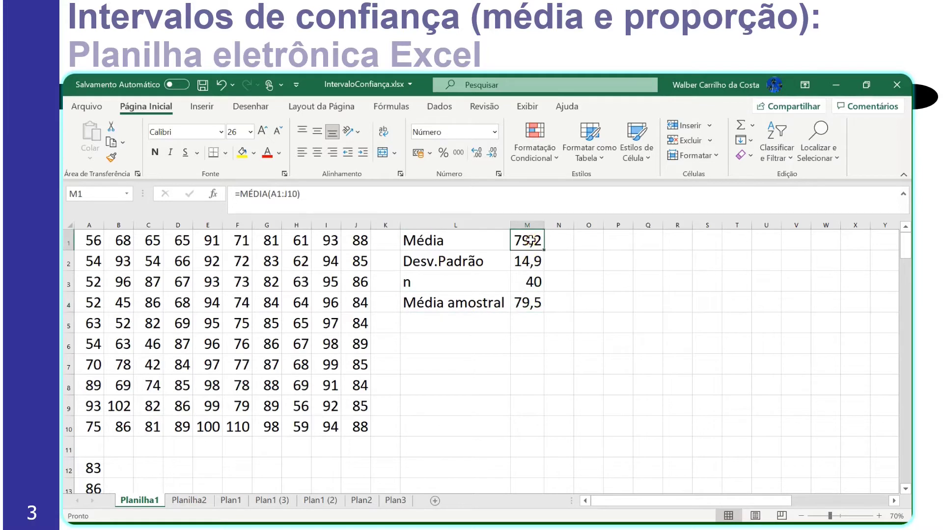
click(461, 244)
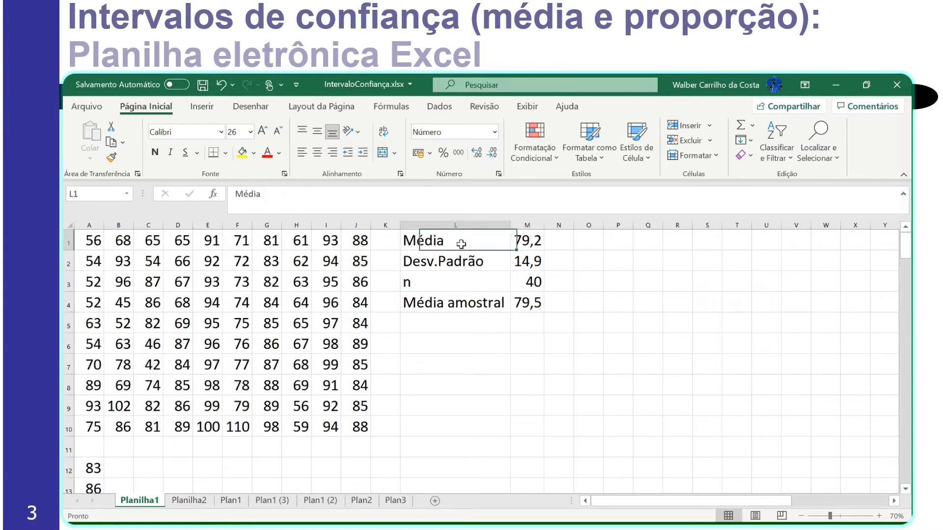
click(528, 243)
key(Down)
key(Down)
key(Down)
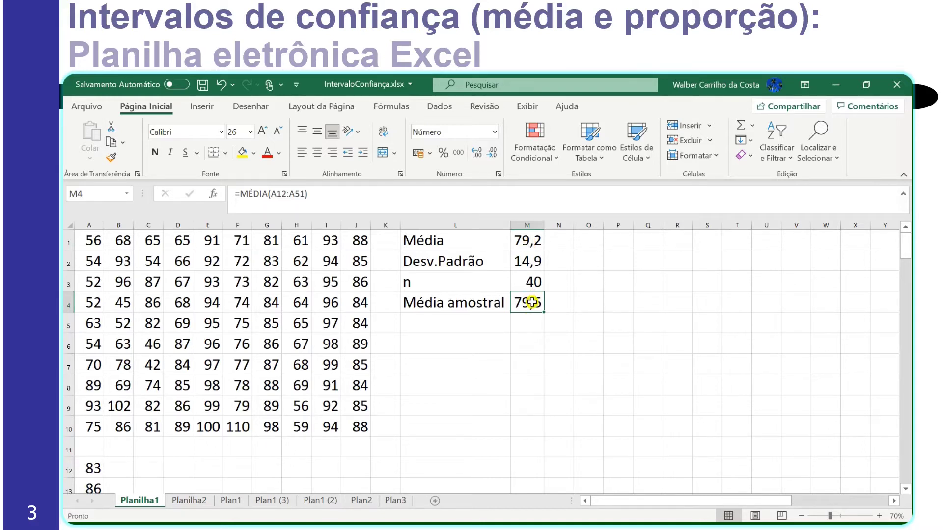
click(531, 240)
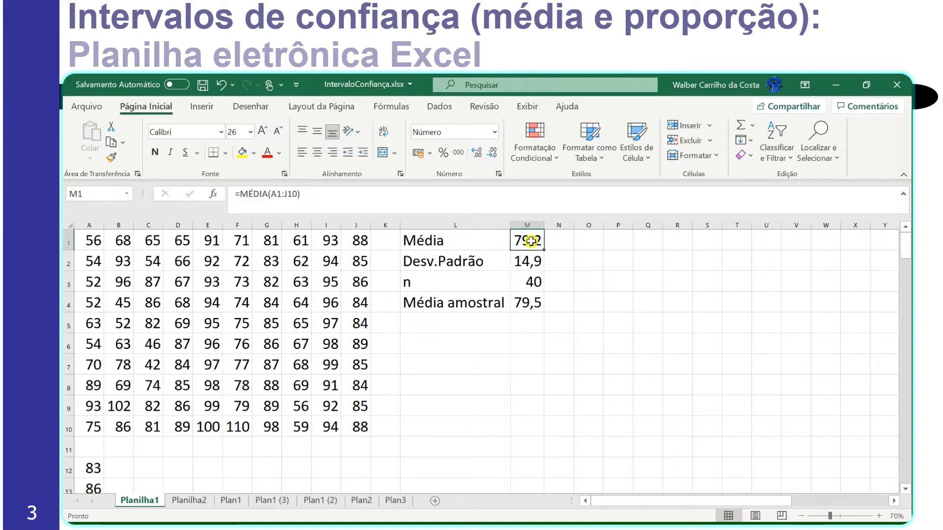
click(526, 301)
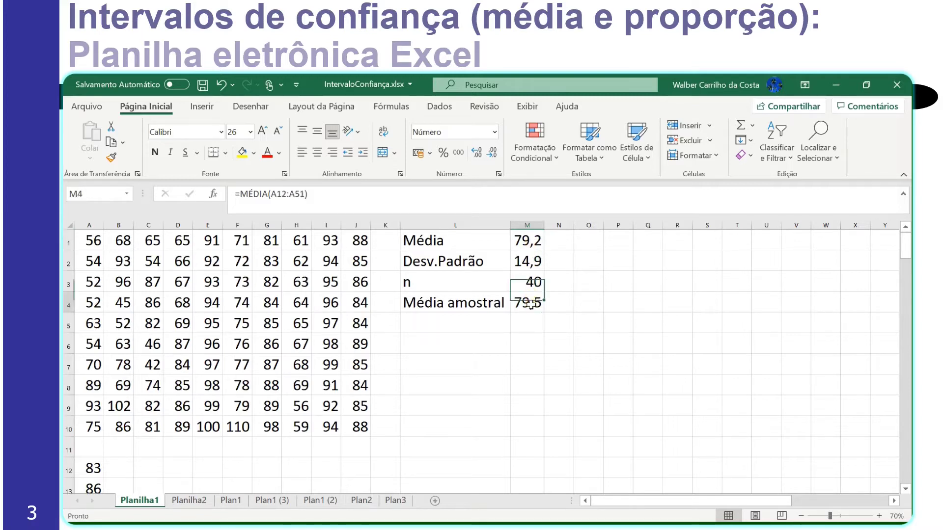
click(529, 242)
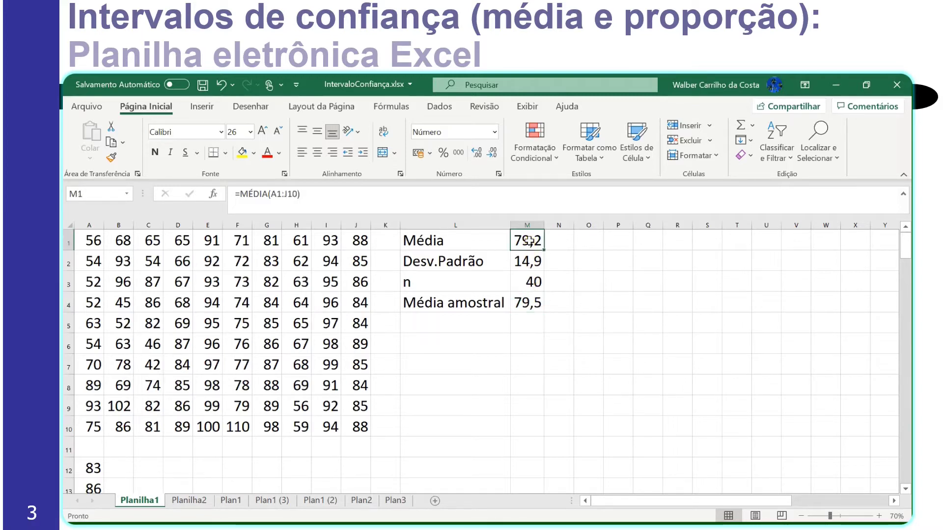
click(469, 236)
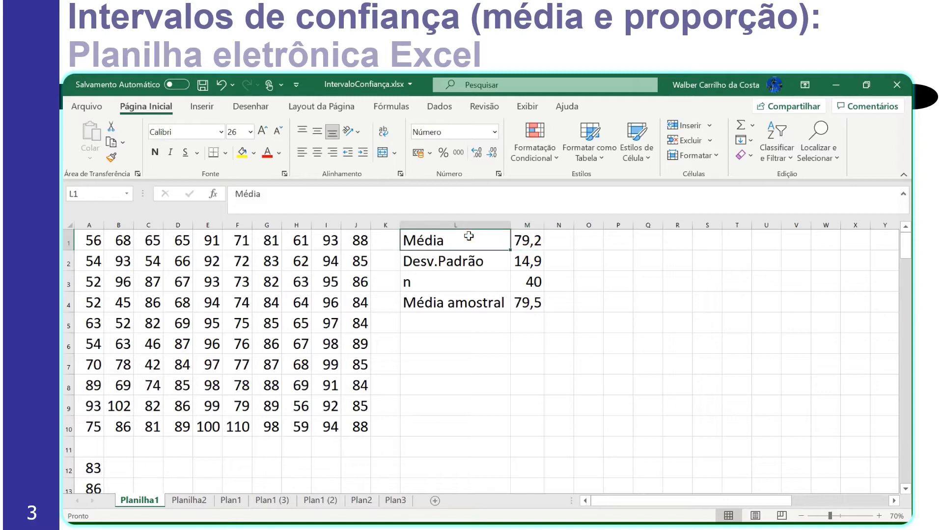
click(526, 241)
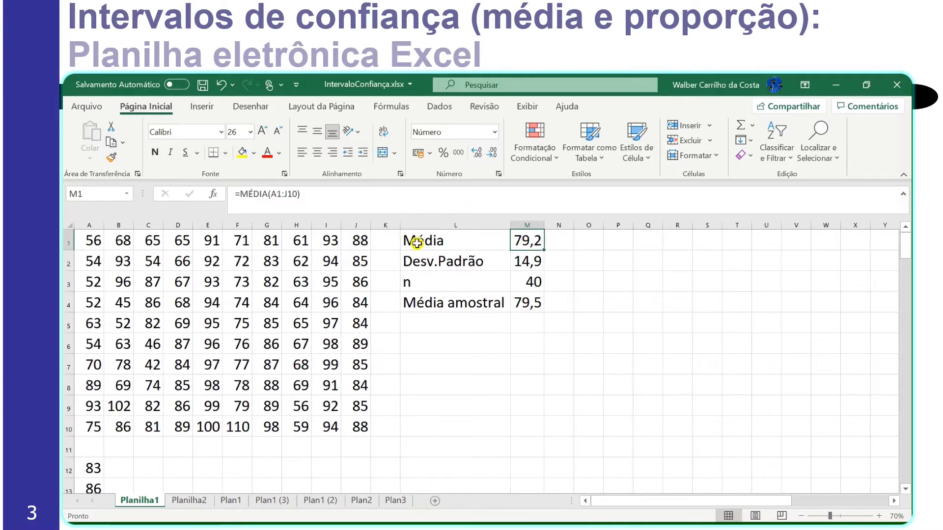
Examine the full data set's mean and standard deviation in L1:M2.
click(474, 249)
click(527, 240)
click(527, 261)
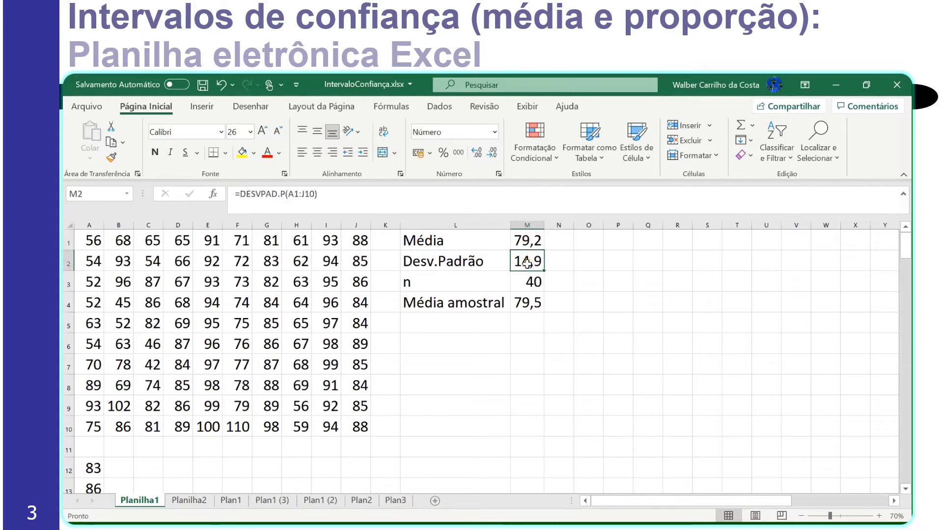
click(475, 262)
click(527, 261)
key(Left)
key(Right)
key(Up)
key(Left)
key(Right)
key(Left)
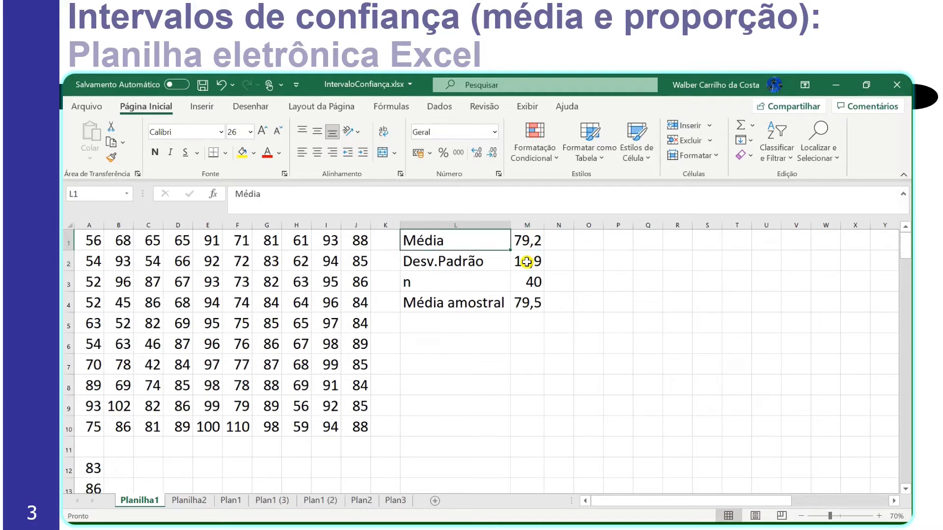
key(Right)
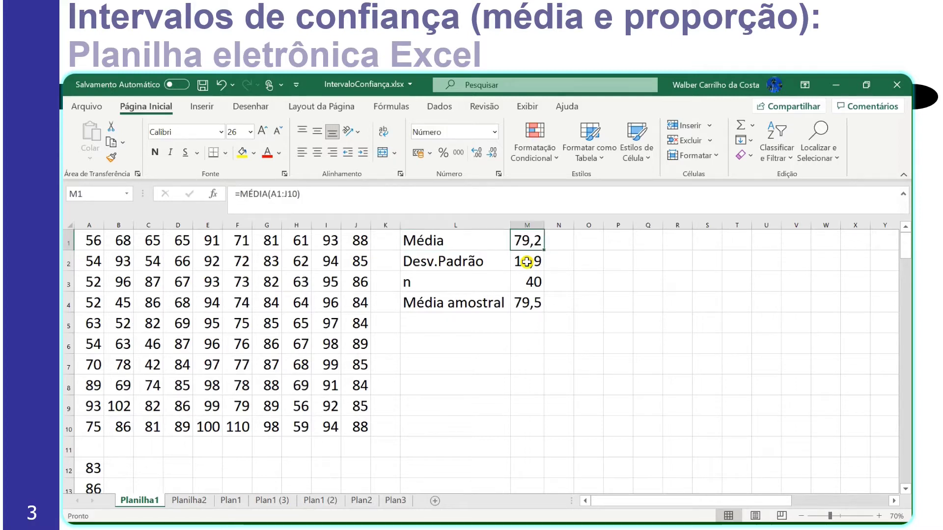
key(Left)
key(Right)
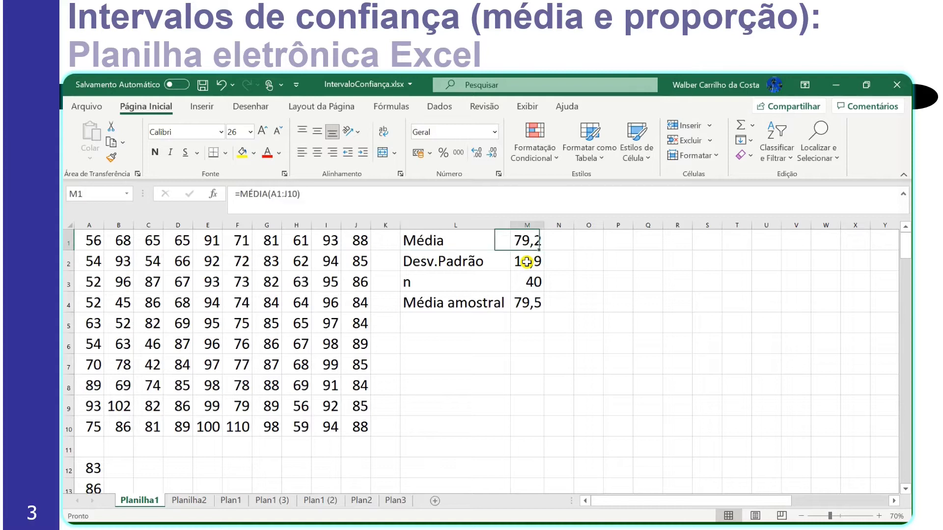
key(Left)
key(Right)
Enter the label c in L6 and the confidence level 0,95 in M6, formatted as a percentage.
click(470, 346)
text(c)
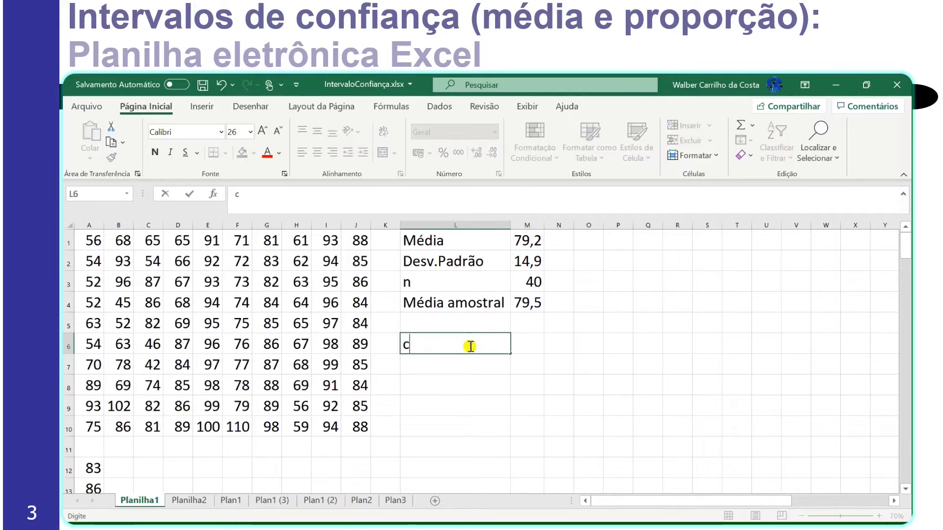
key(Tab)
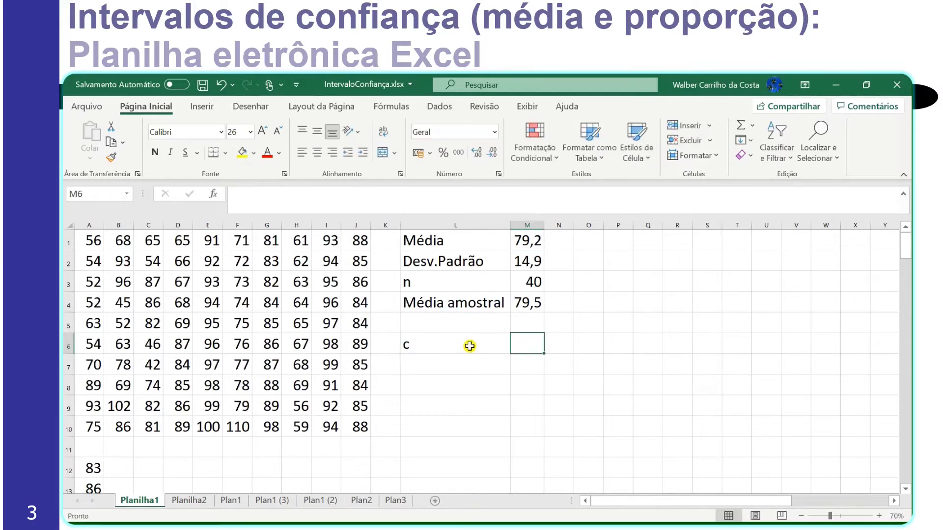
text(0)
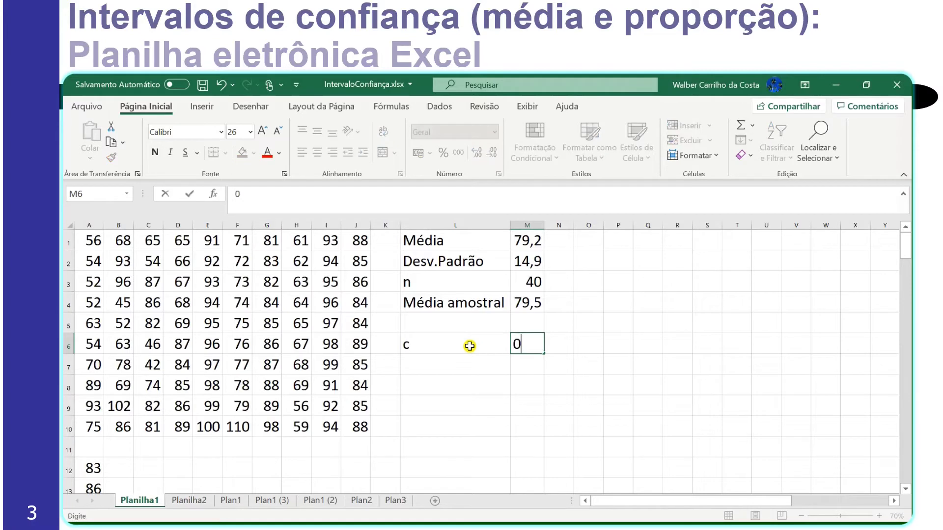
text(,95)
key(Return)
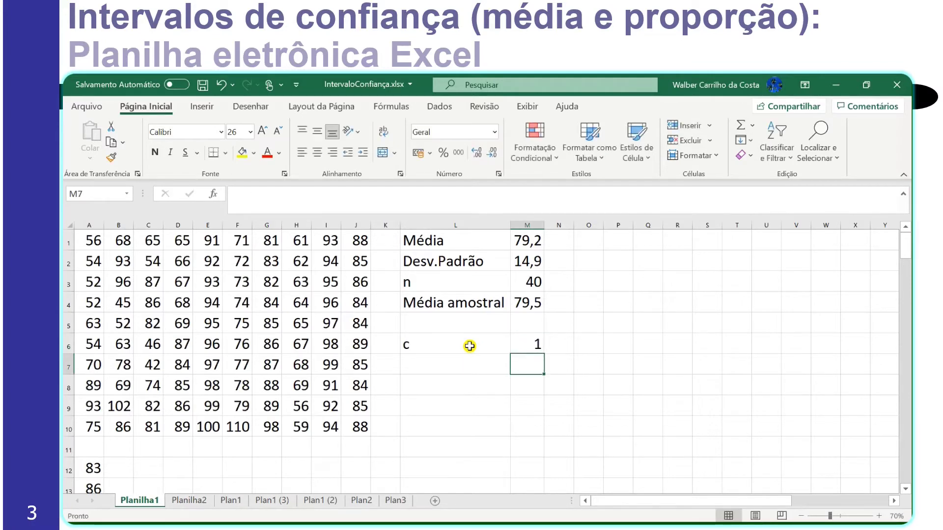
key(Up)
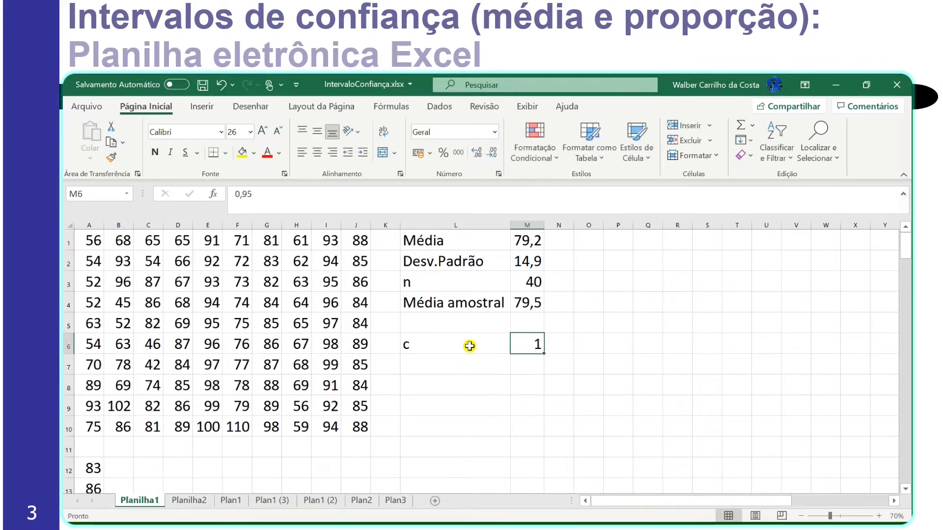
click(444, 152)
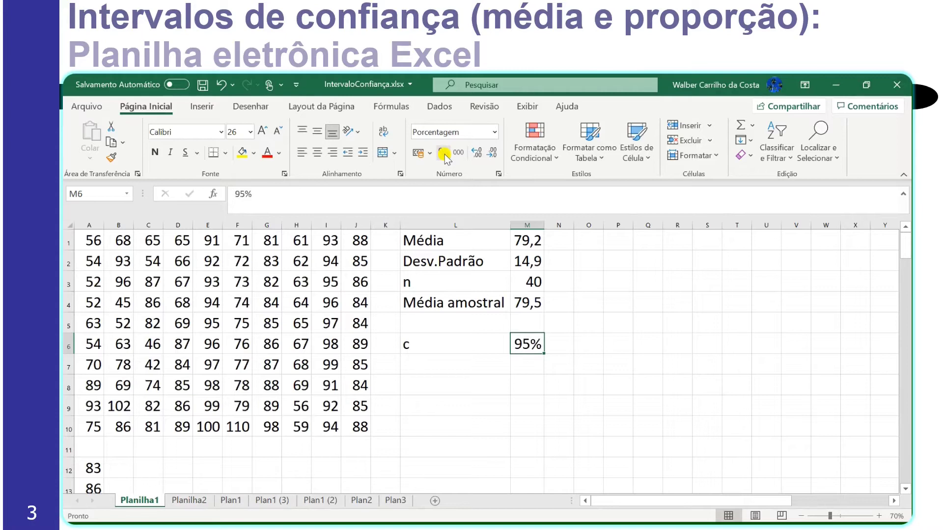
Label L7 as Zc and calculate the critical value in M7 with =-INV.NORMP.N((1-M6)/2), shown with three decimals.
key(Down)
key(Left)
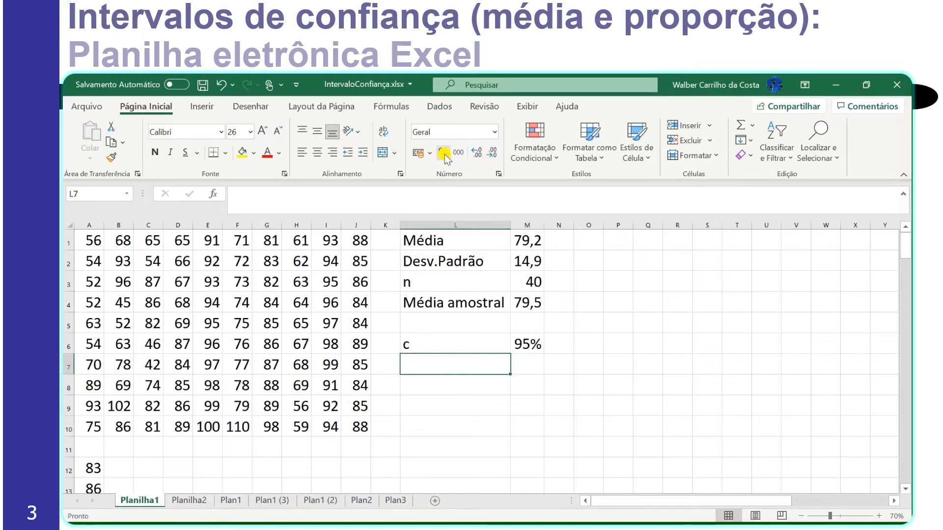
text(Zc)
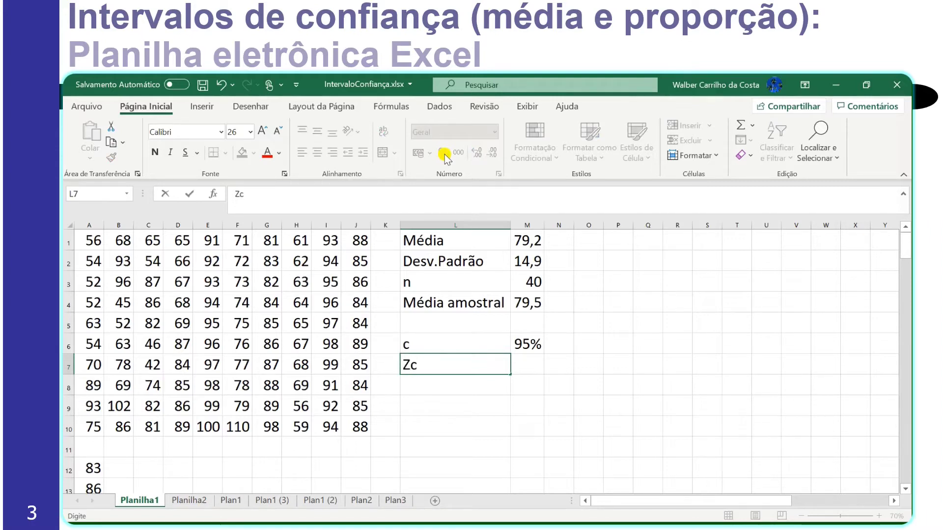
key(Right)
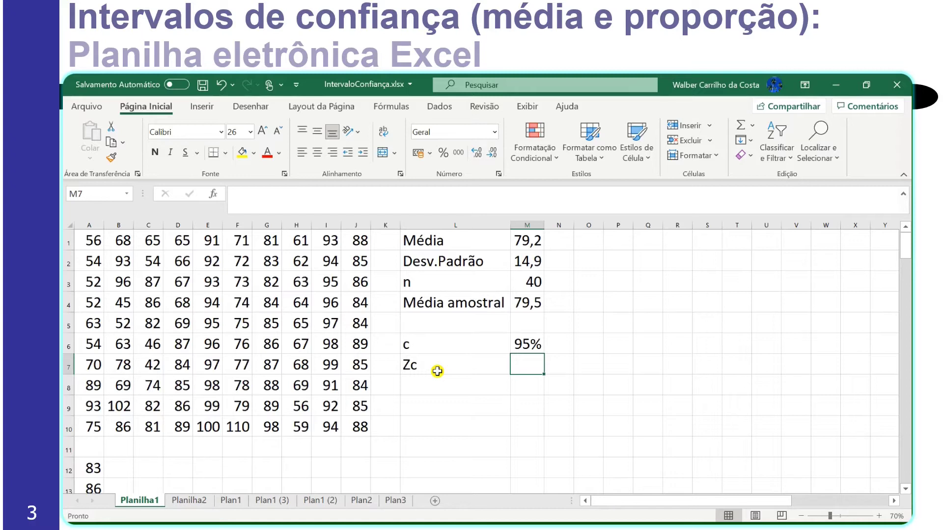
double_click(528, 363)
text(=-INV.NORMP.N((1-M6)/2))
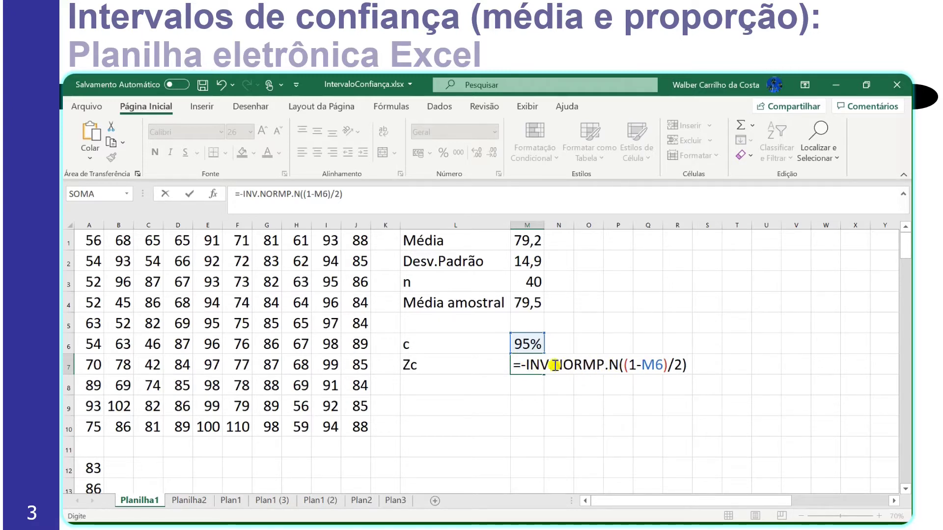
click(525, 365)
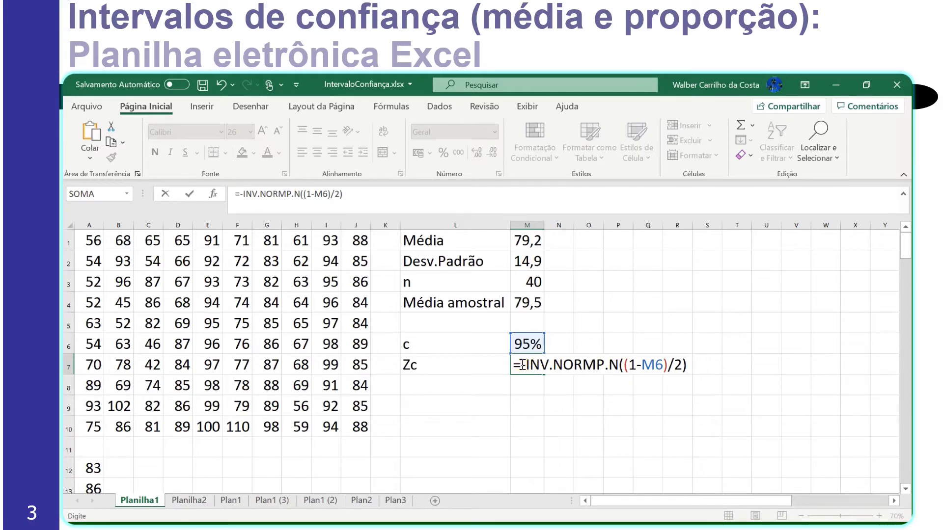
click(624, 365)
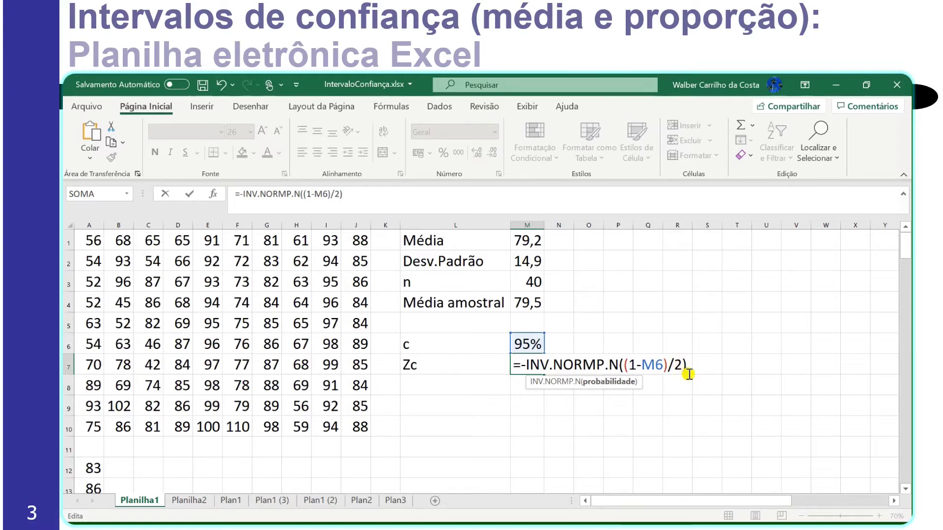
key(Return)
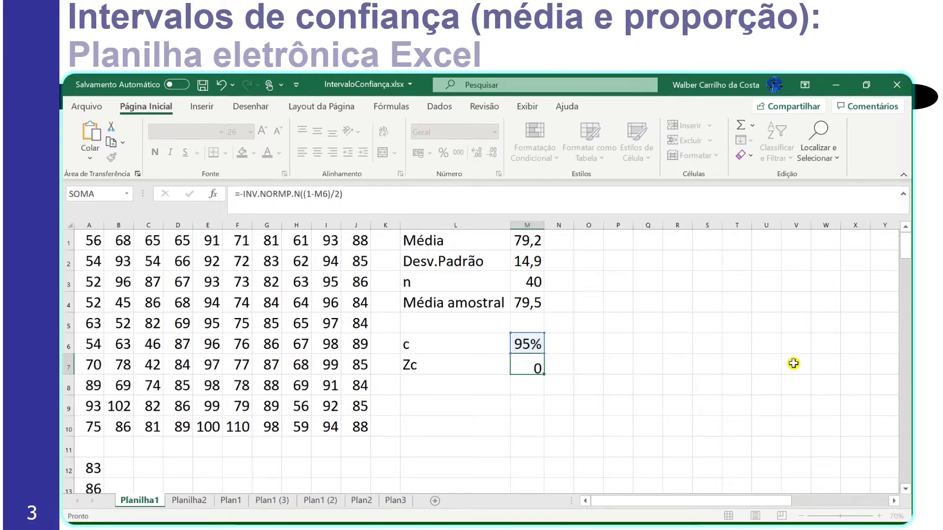
key(Up)
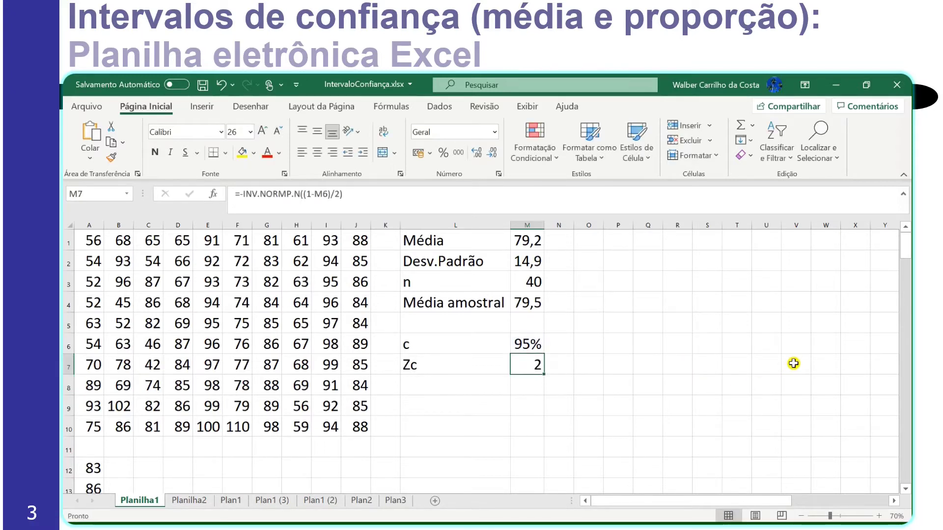
click(480, 154)
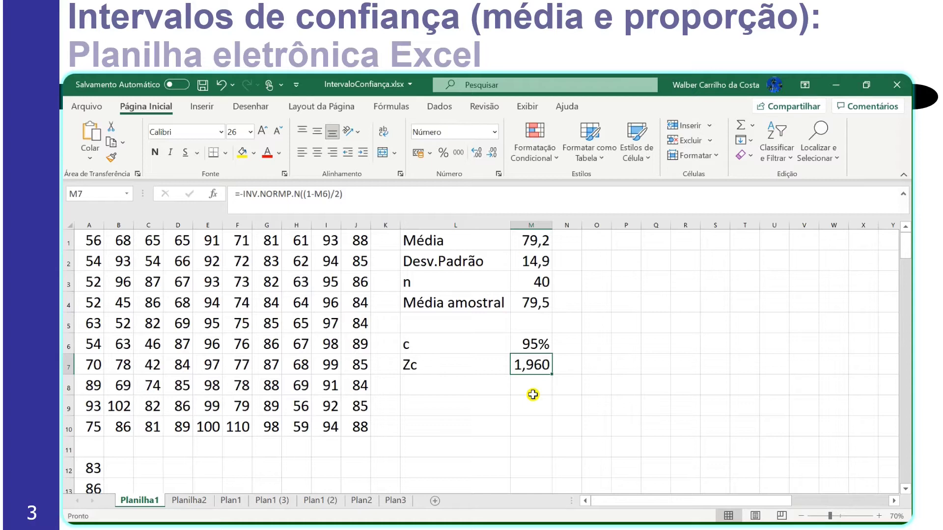
Try confidence levels of 90%, 99% and 97% in M6 to compare the critical values in M7.
click(534, 344)
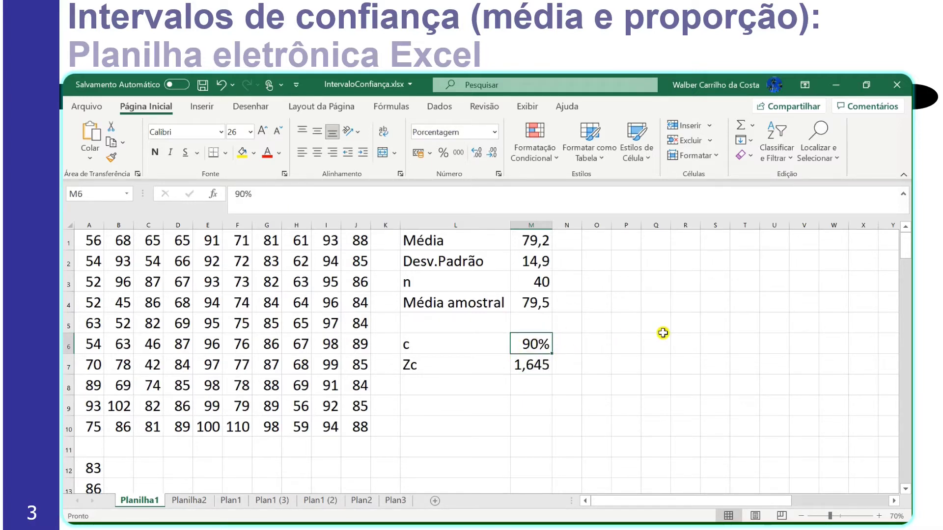
key(Down)
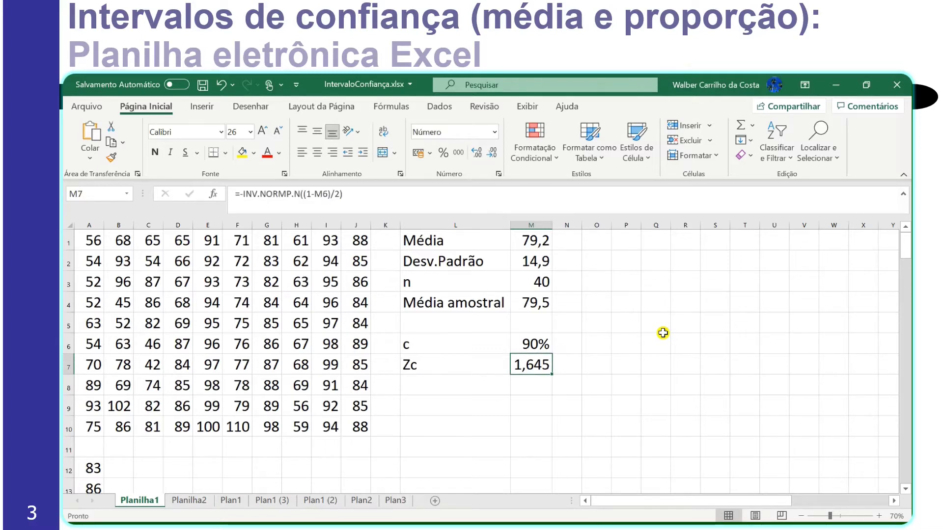
key(Up)
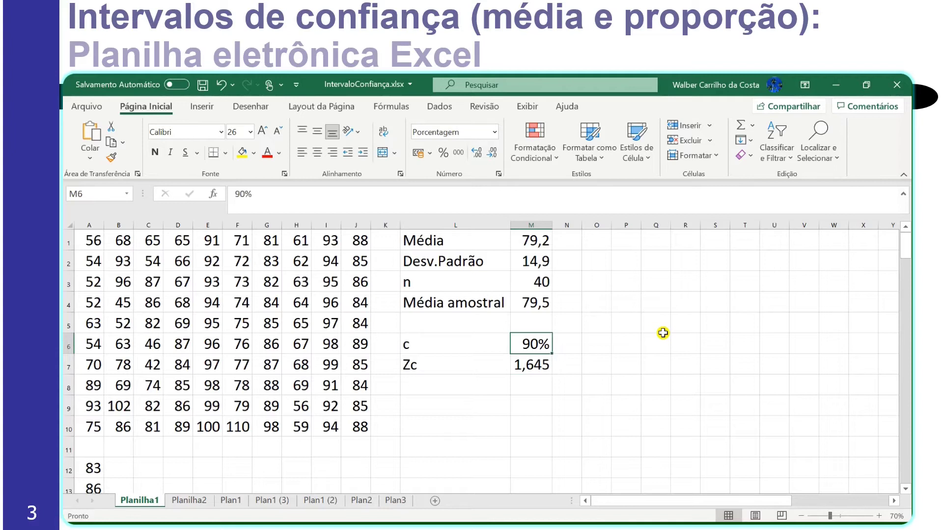
text(99)
key(Return)
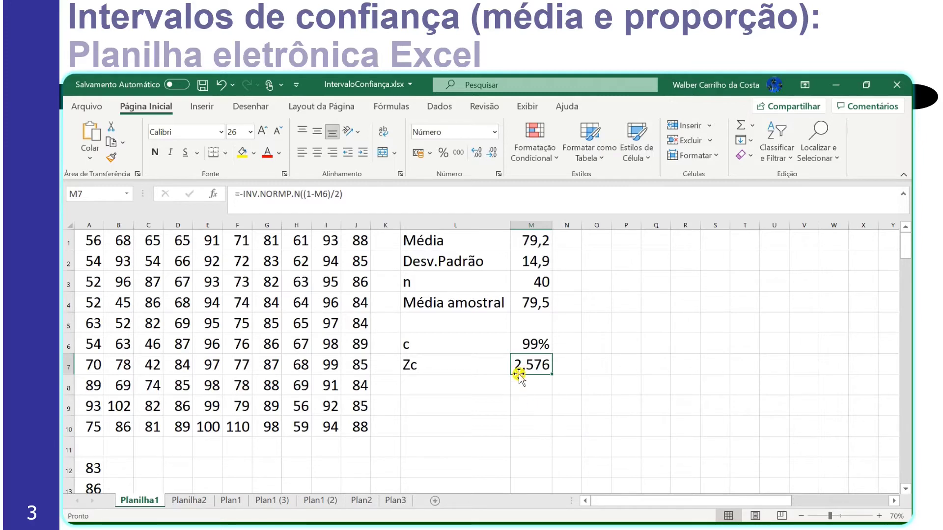
key(Up)
text(97)
key(Return)
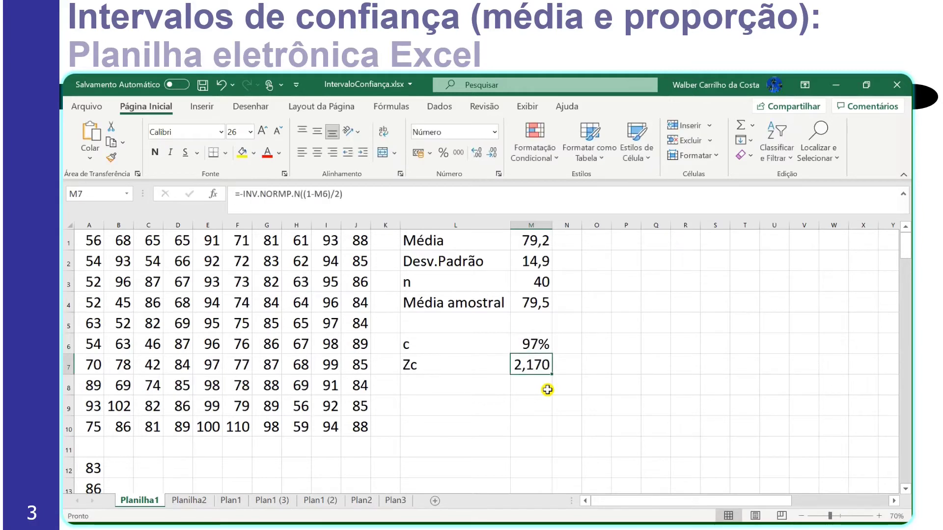
Test a confidence level of 87% in M6 and set it back to 95%.
key(Up)
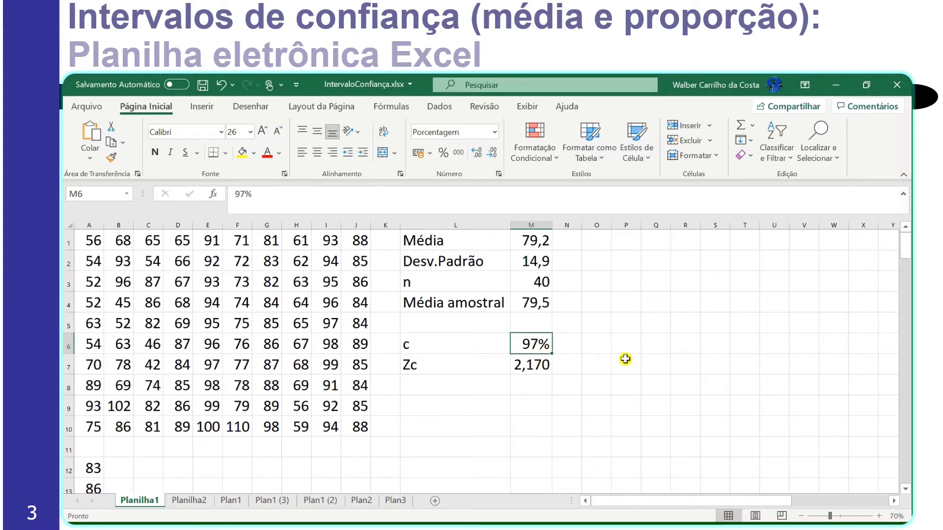
key(Down)
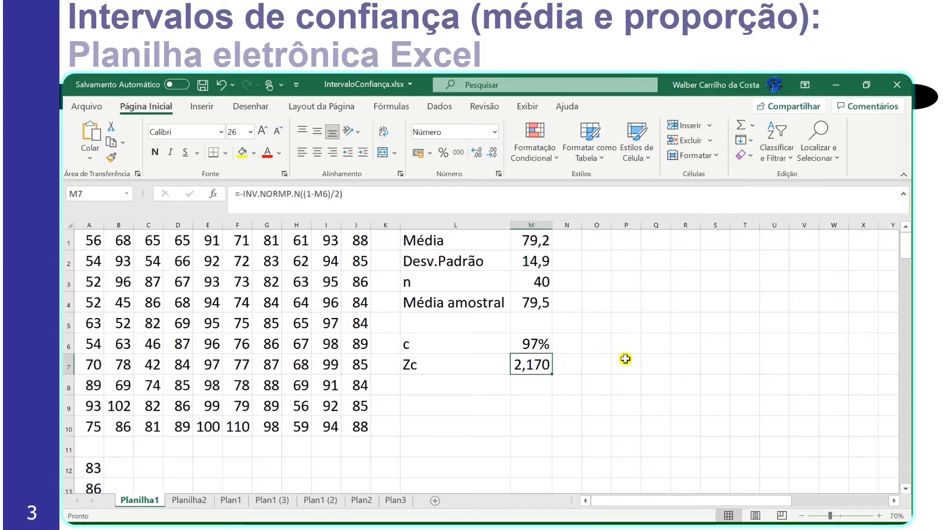
key(Up)
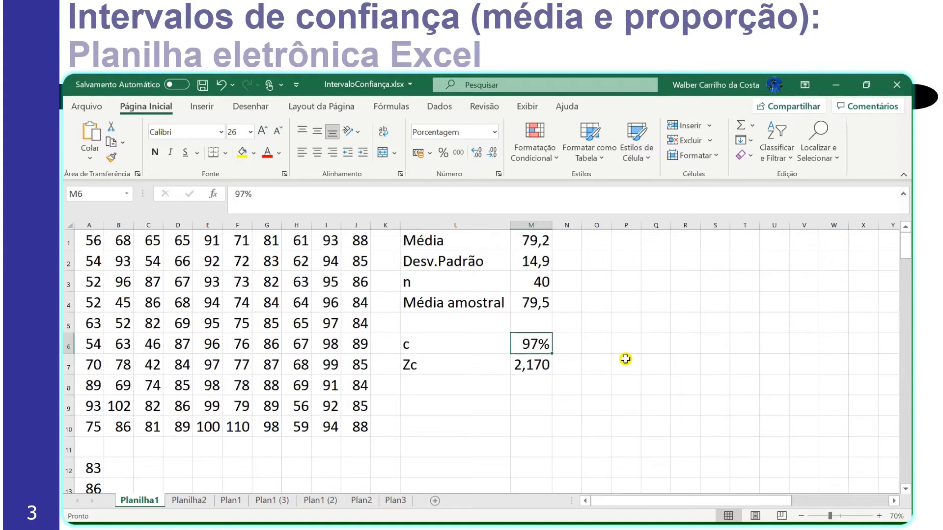
text(87)
key(Return)
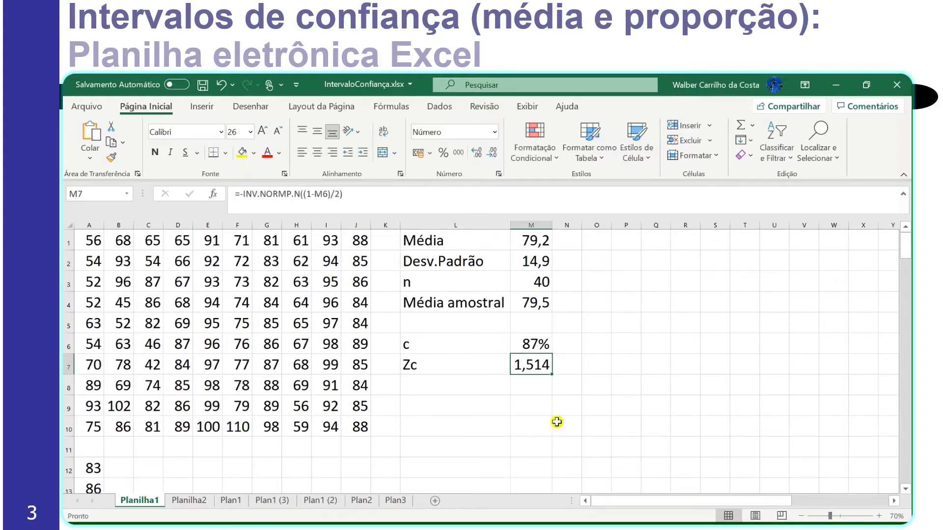
key(Up)
text(95)
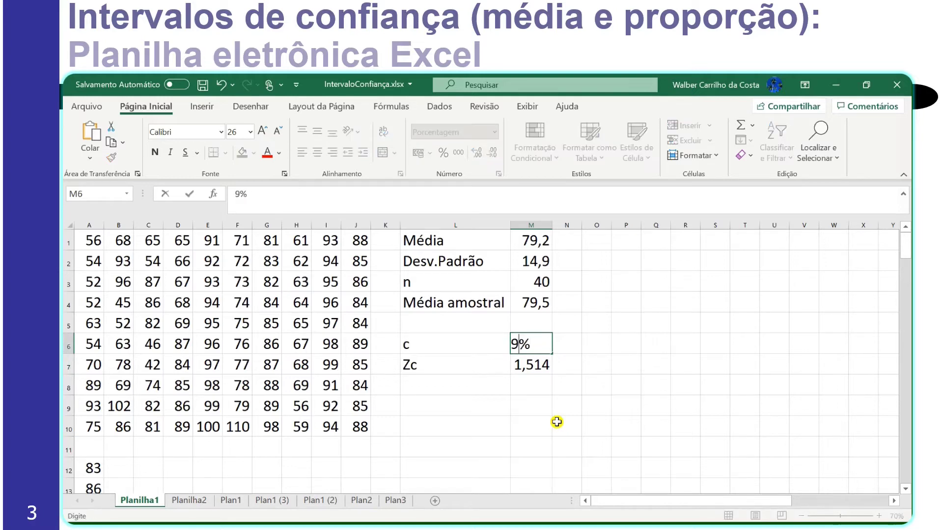
key(Return)
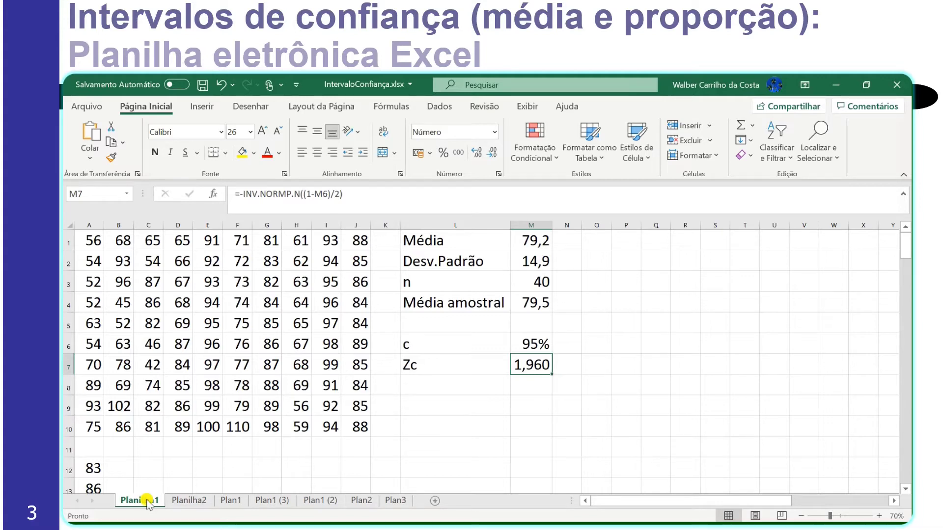
Enter the label Margem de Erro (E) in L8 and widen column L to fit it.
key(Down)
key(Left)
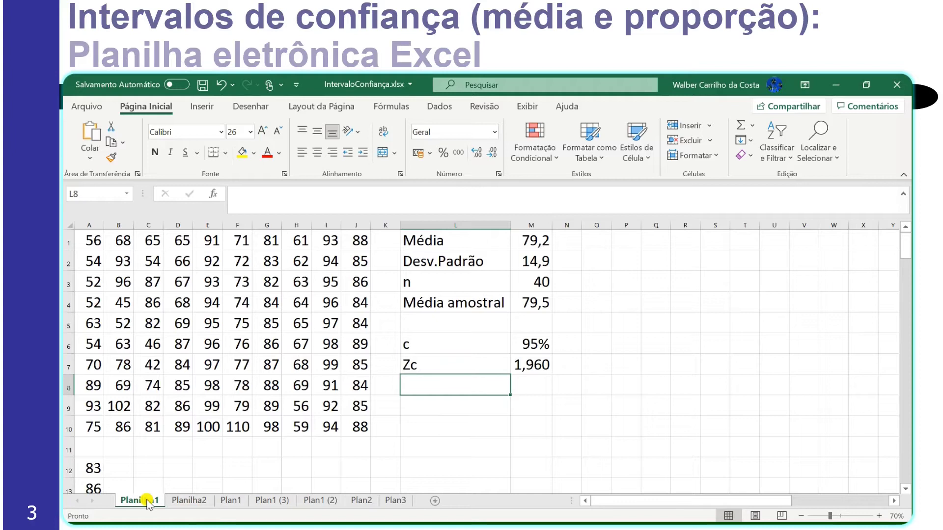
text(Margem)
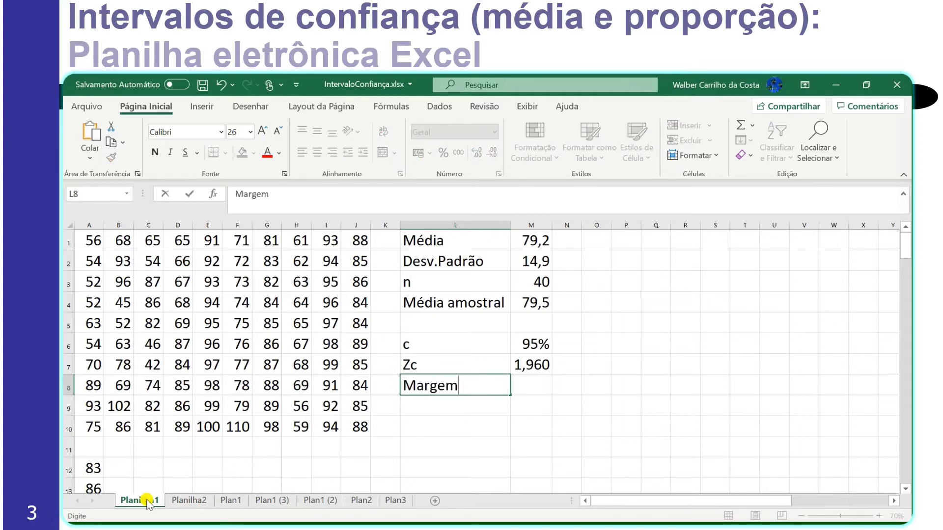
text( de Erro)
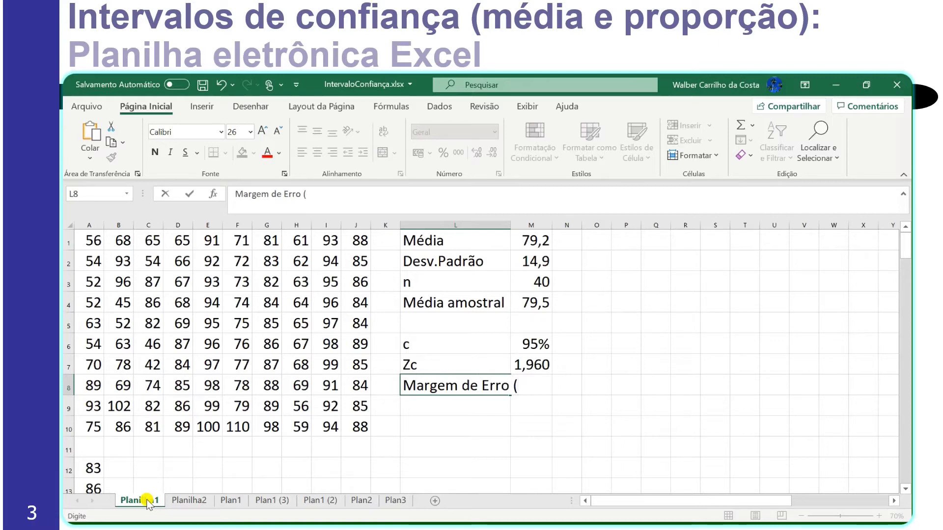
text( (E))
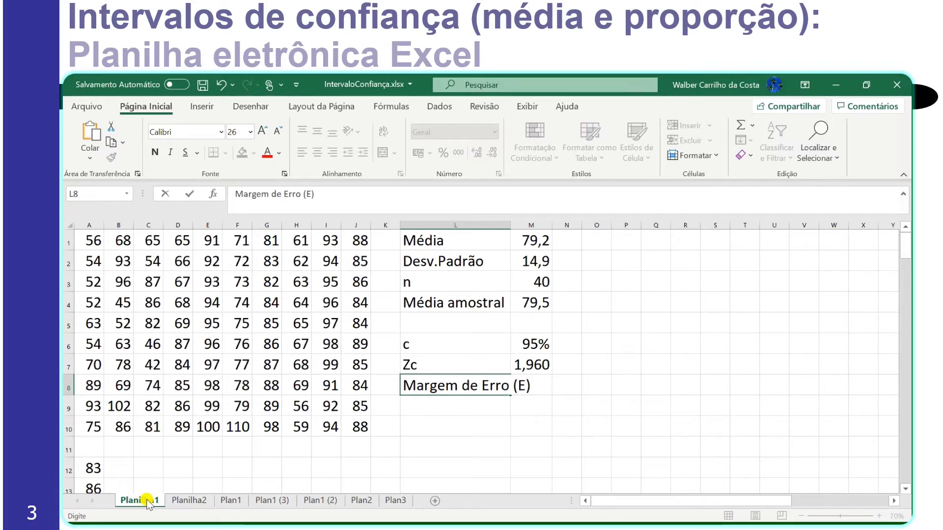
key(Return)
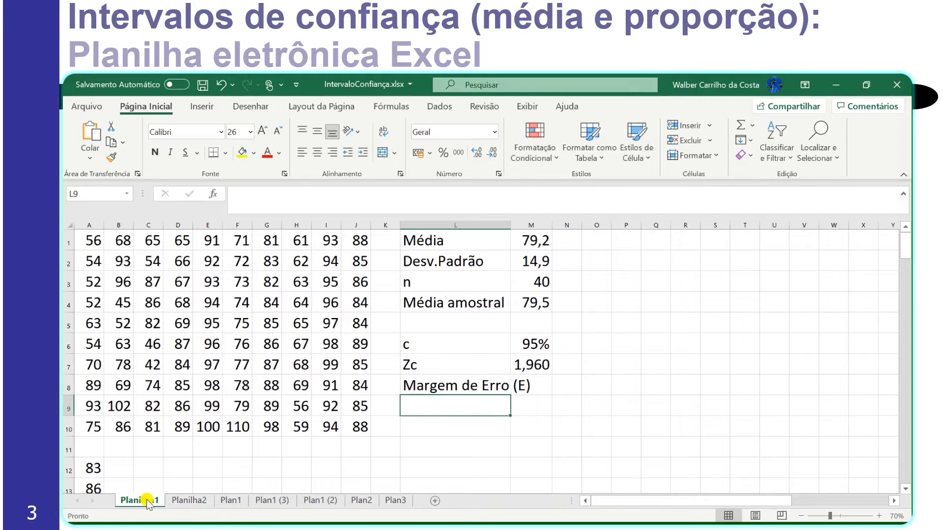
double_click(511, 224)
Calculate the margin of error in M8 with =INT.CONFIANÇA.NORM(1-M6;M2;M3), checking its alpha, standard deviation and size arguments.
key(Up)
key(Right)
double_click(559, 386)
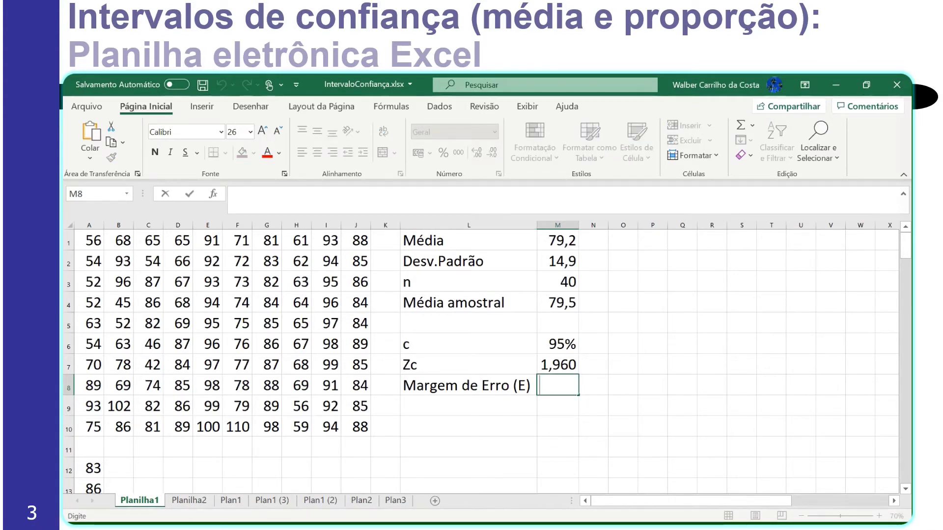
text(=)
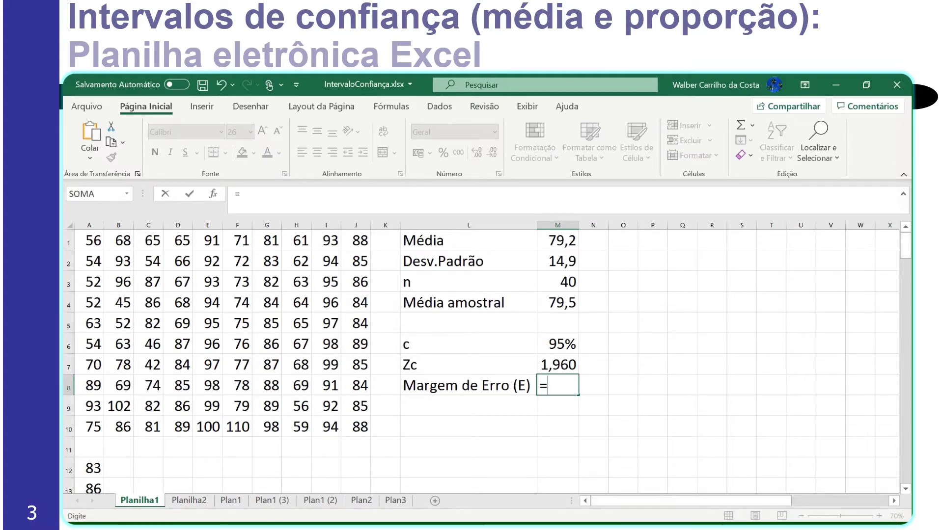
key(BackSpace)
text(=INT.CONFIANÇA.NORM(1-M6;M2;M3))
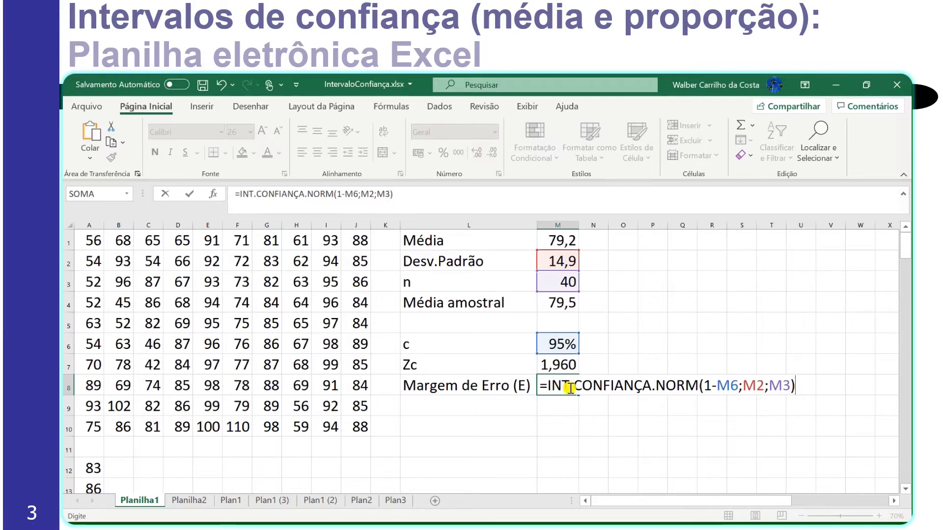
click(708, 386)
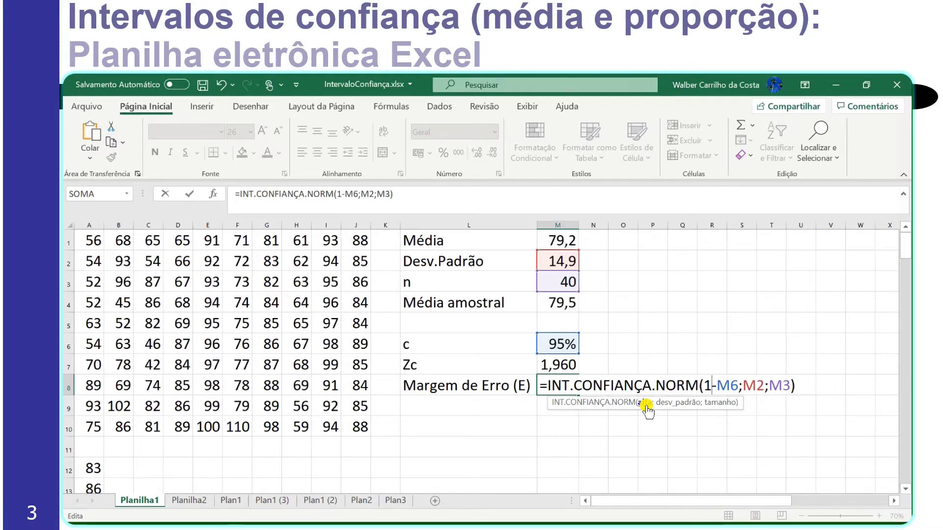
click(743, 385)
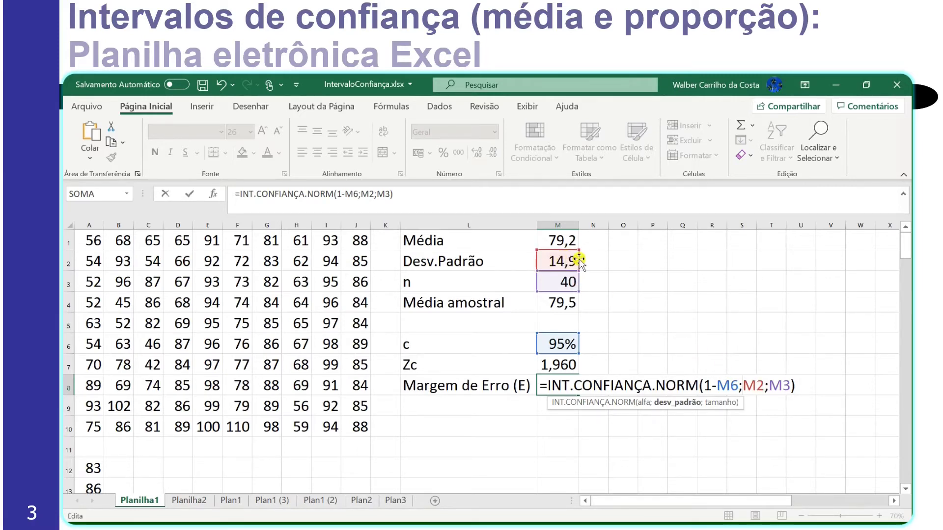
click(770, 384)
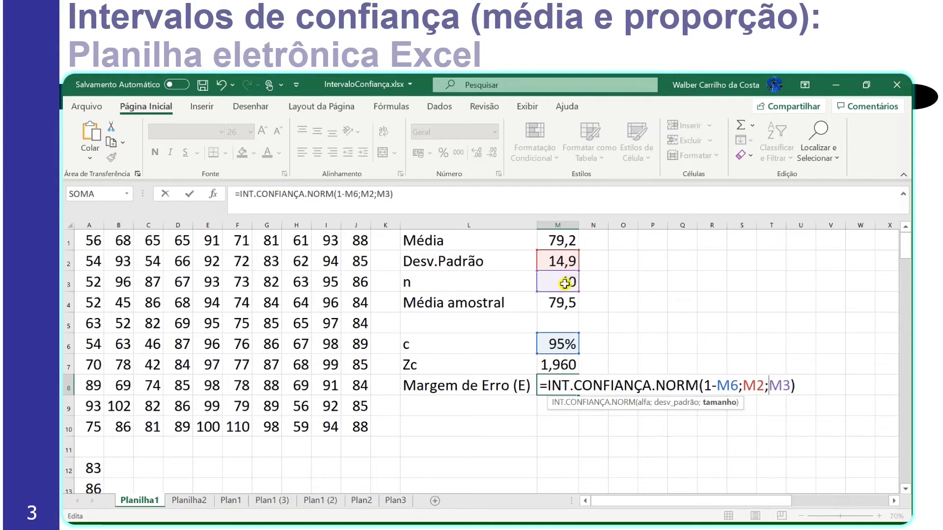
key(Return)
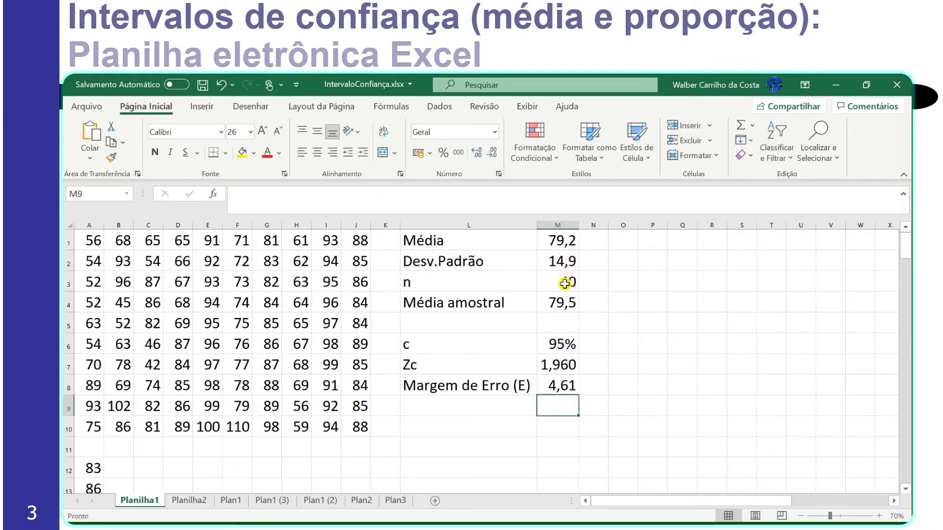
key(Up)
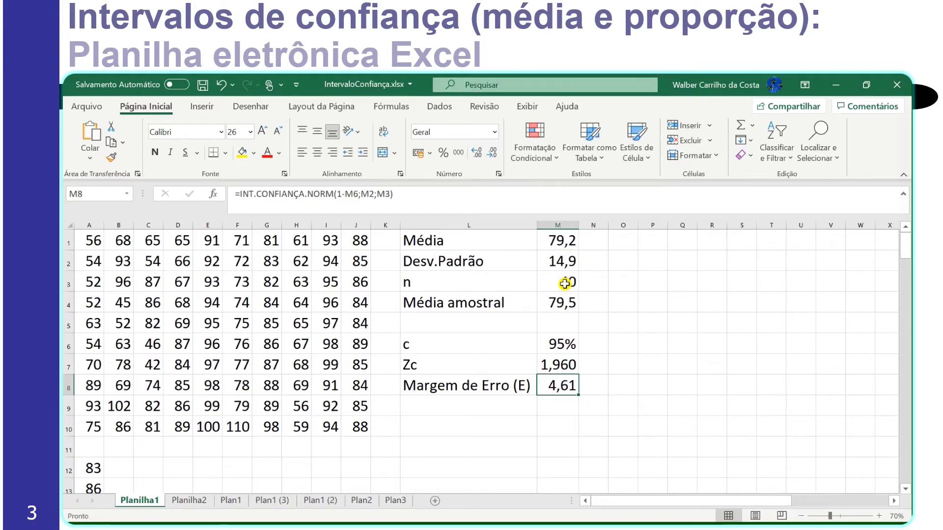
Cross-check the margin of error in M9 with =M7*M2/RAIZ(M3), and clear the cell again.
click(569, 405)
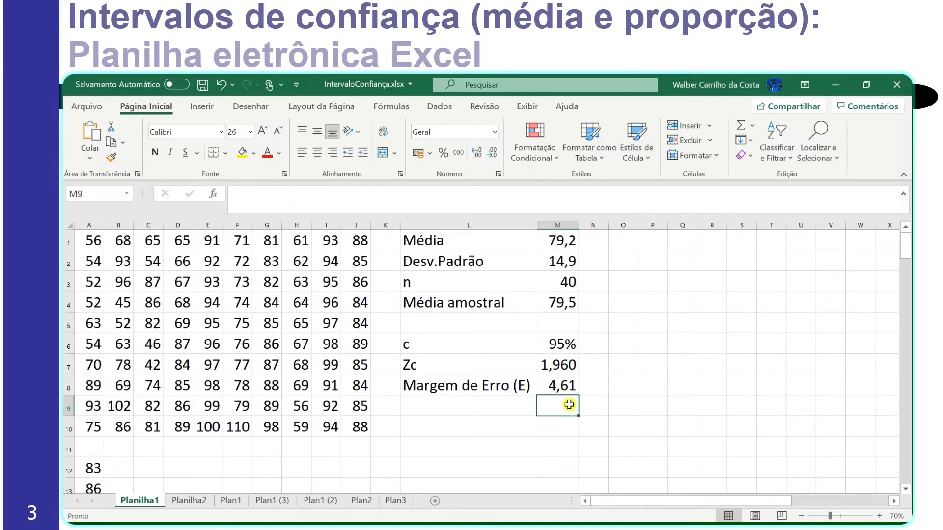
text(=)
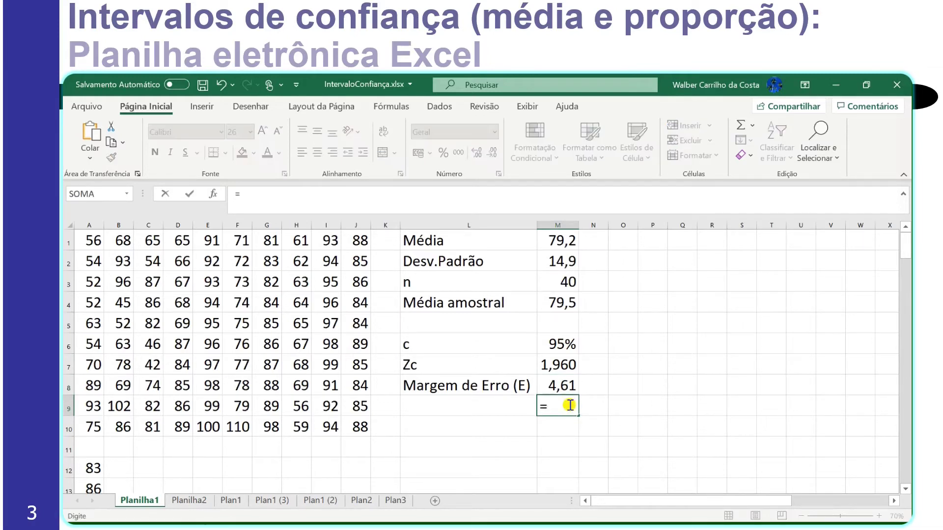
click(560, 369)
text(*)
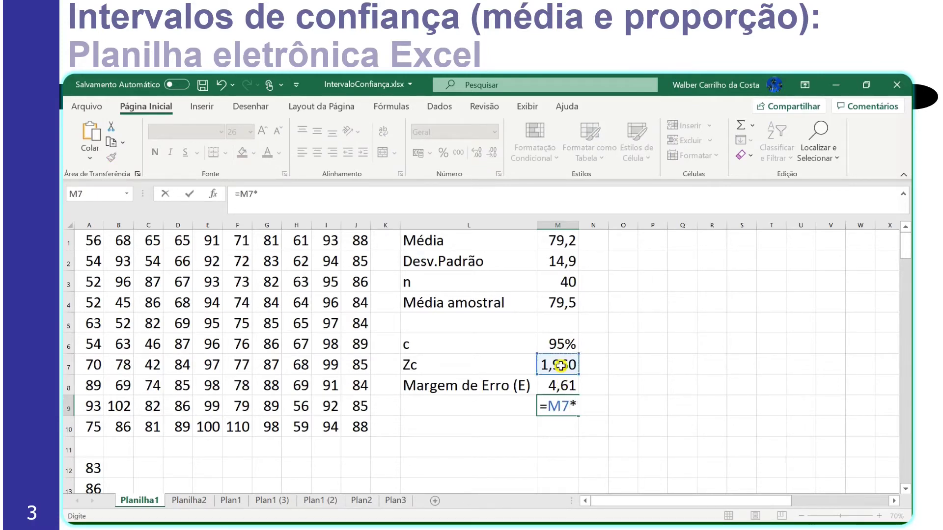
click(566, 261)
text(/ra)
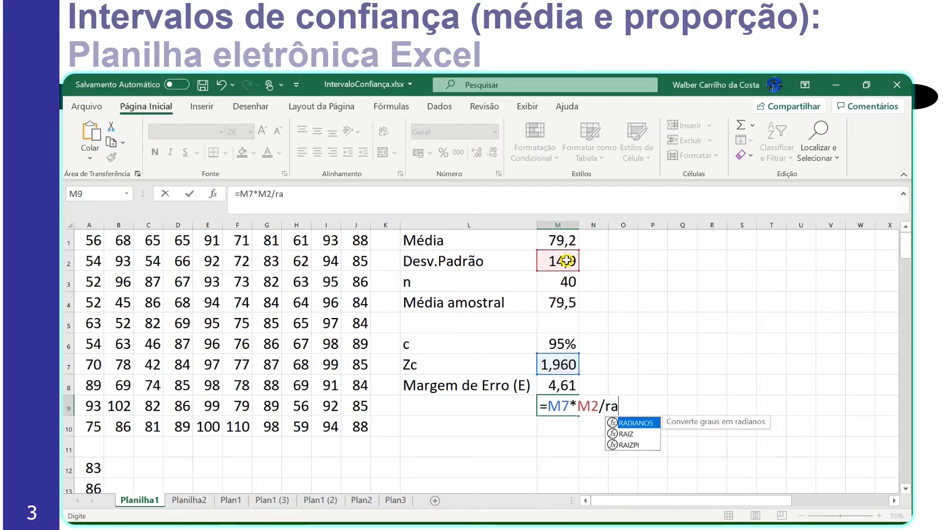
text(iz()
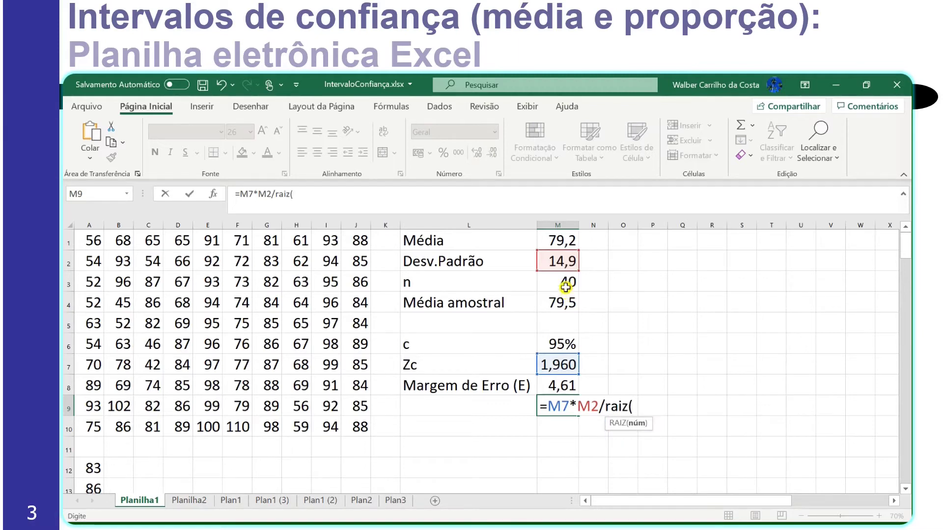
click(566, 287)
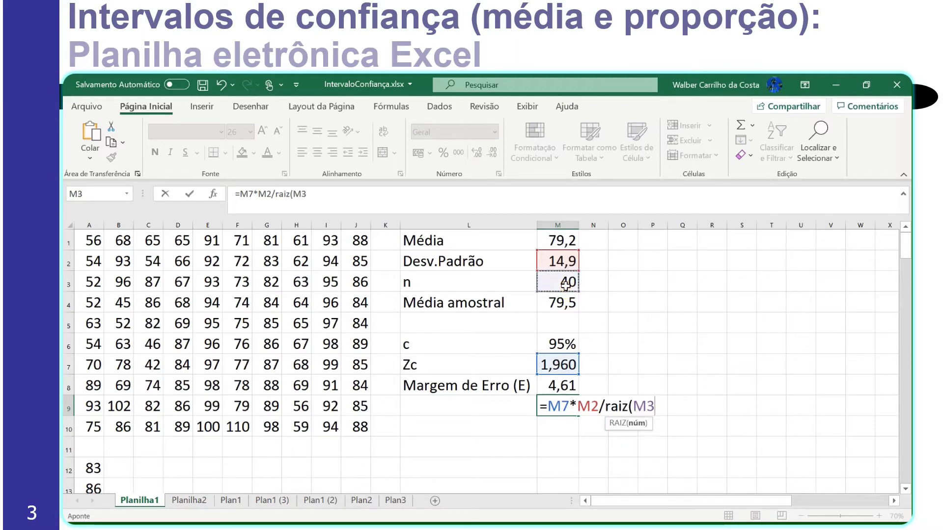
text())
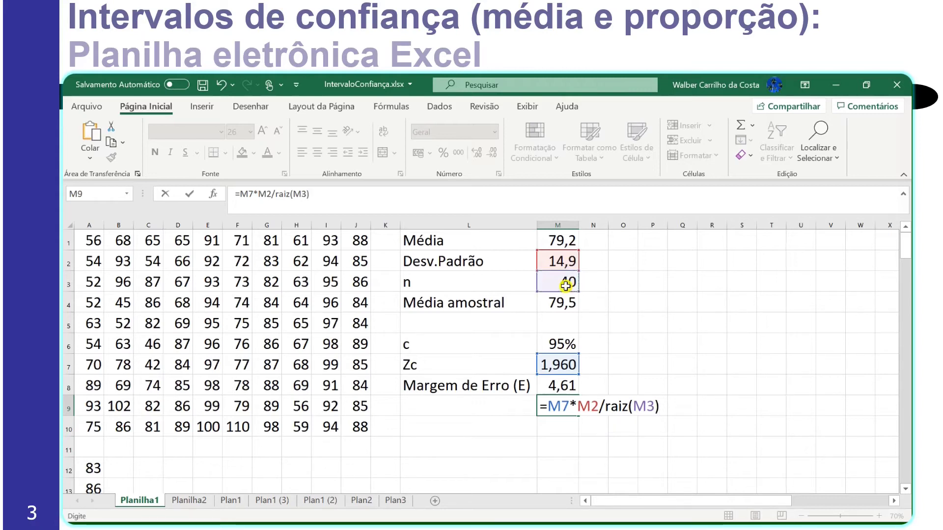
key(Return)
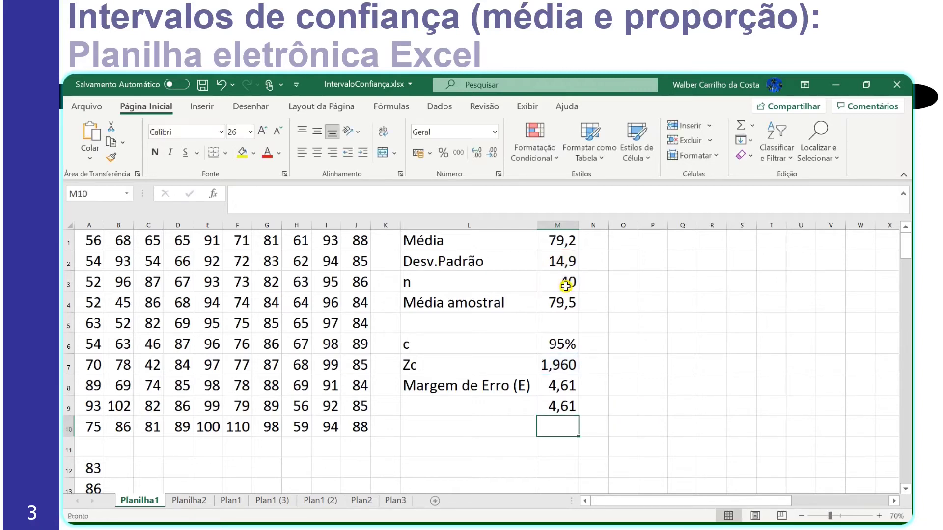
key(Up)
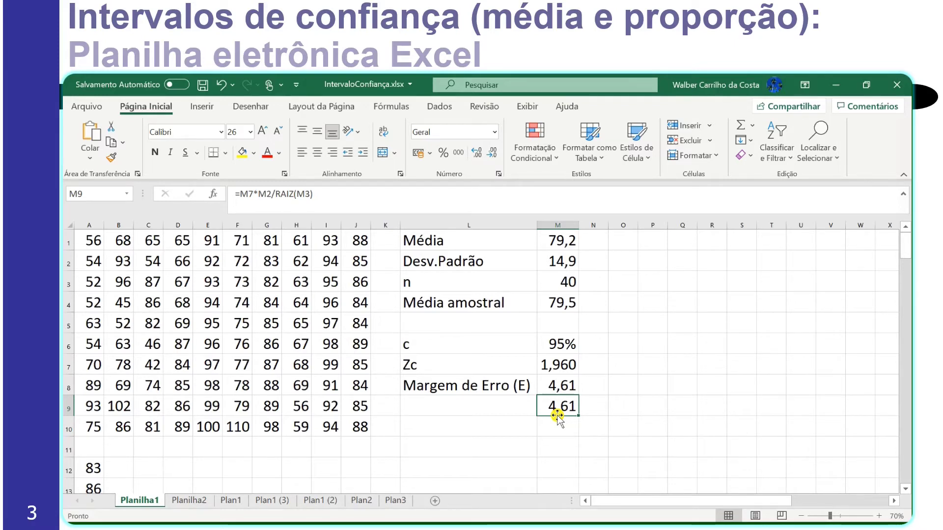
key(Delete)
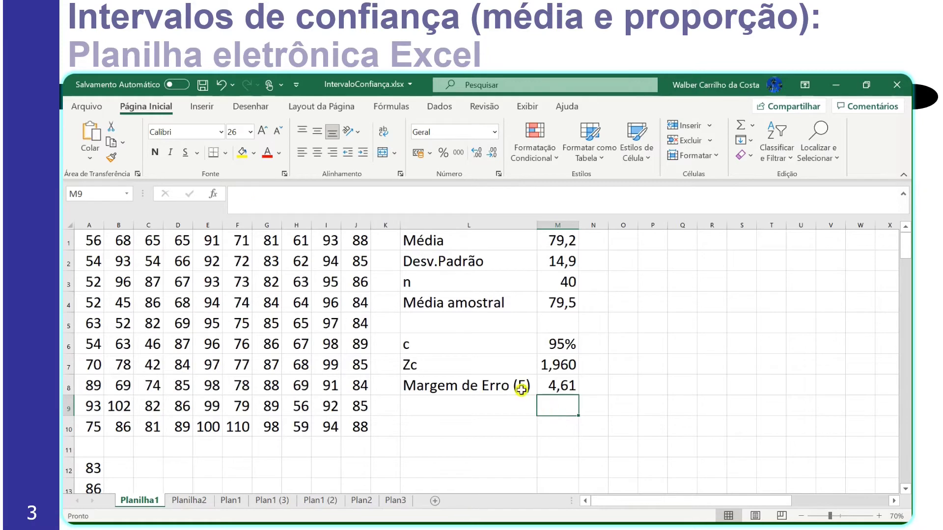
Review the formulas behind the margin of error in M8 and the critical value in M7.
click(496, 386)
click(551, 386)
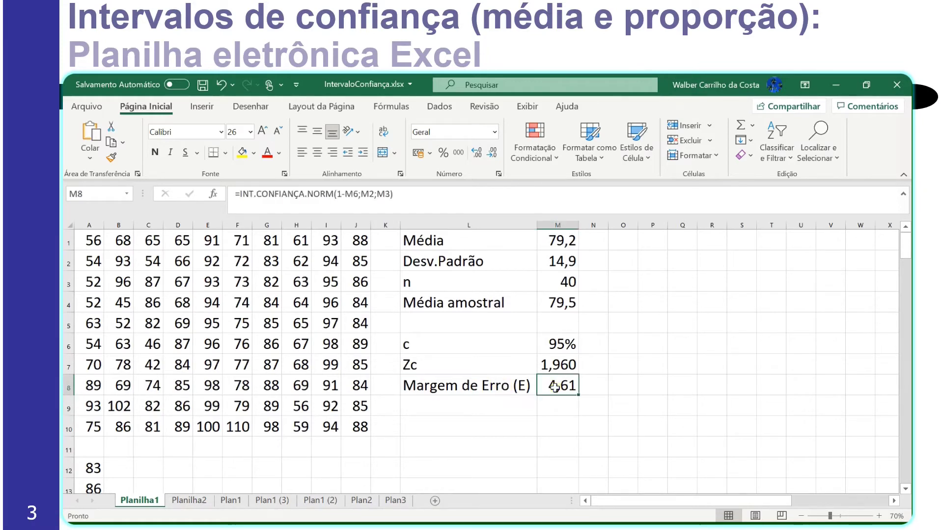
click(514, 366)
key(Right)
key(Right)
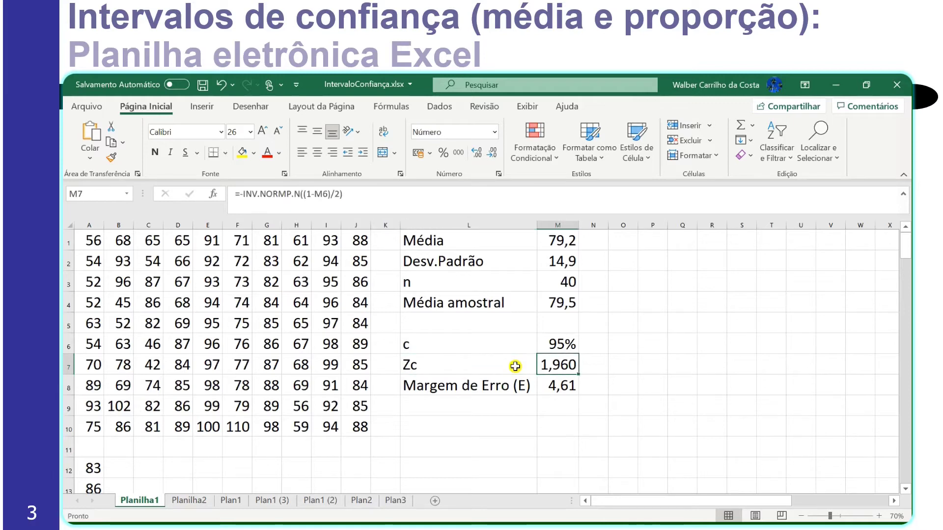
Enter the label Li for the lower limit in L9, below the margin of error label.
key(Down)
key(Down)
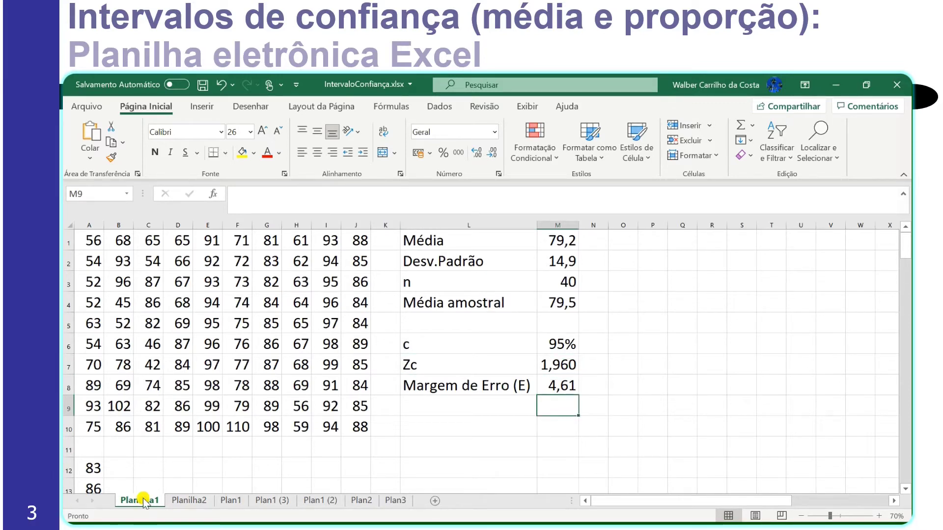
key(Left)
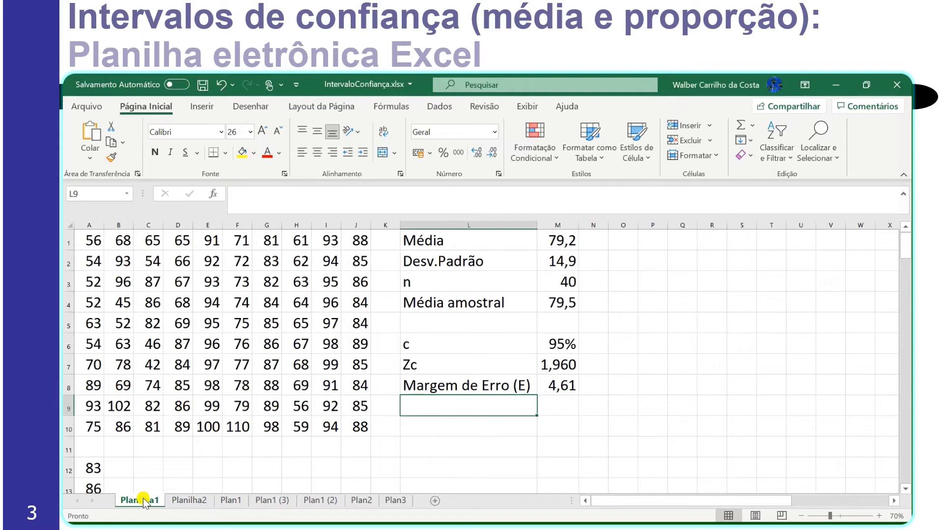
text(Li)
key(BackSpace)
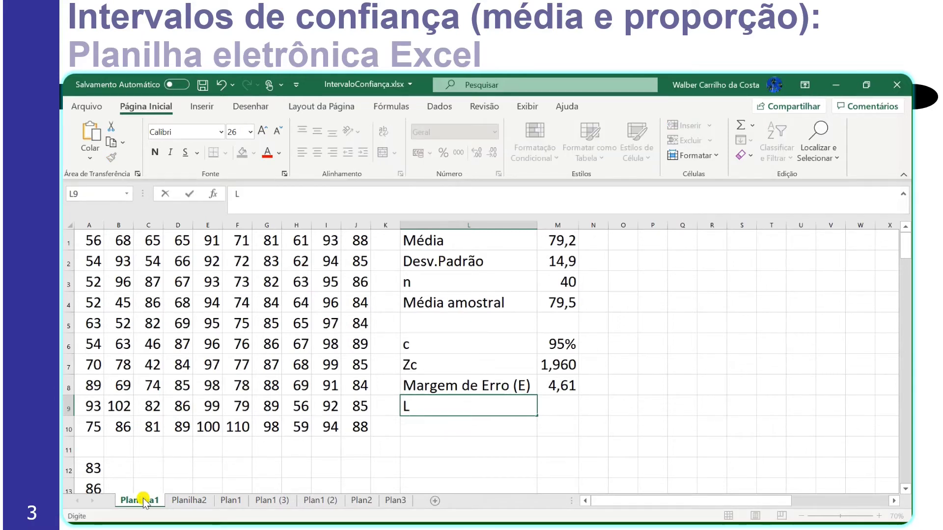
text(i)
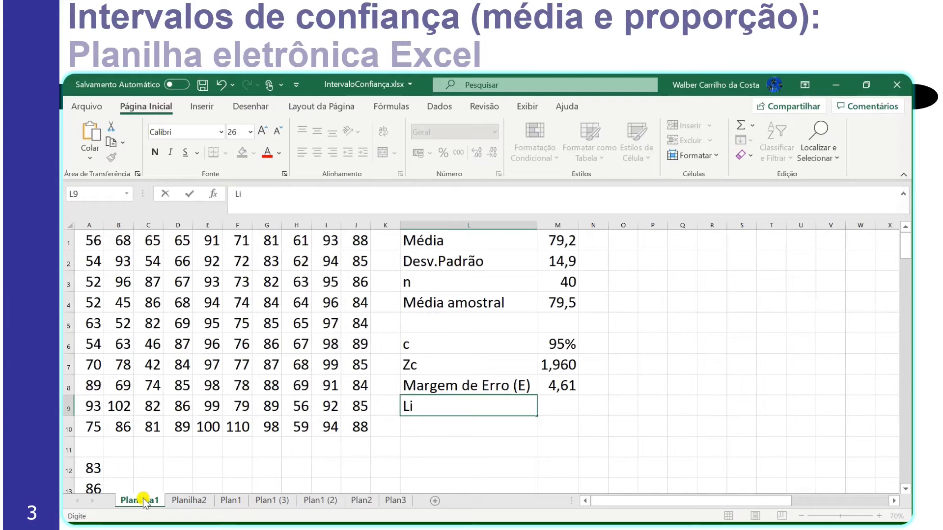
key(Tab)
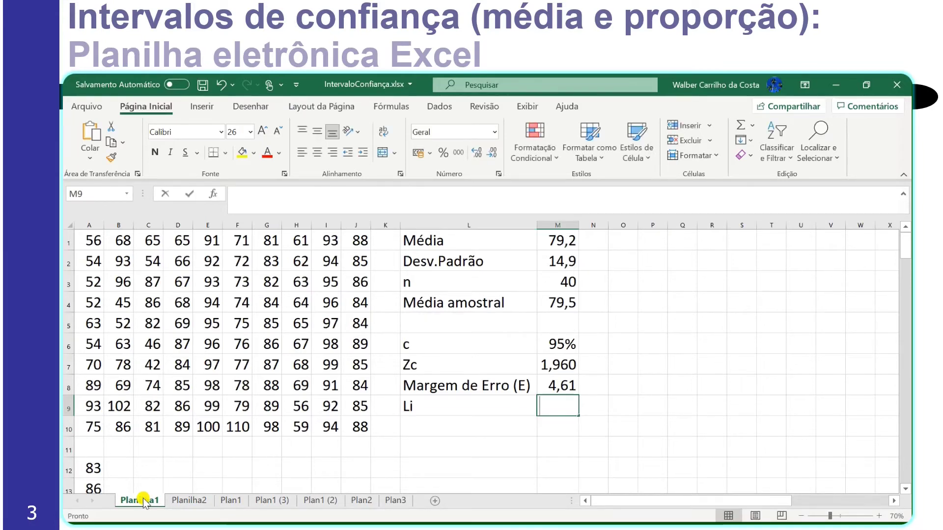
Calculate the lower limit in M9 as sample mean minus margin of error with =M4-M8.
text(=)
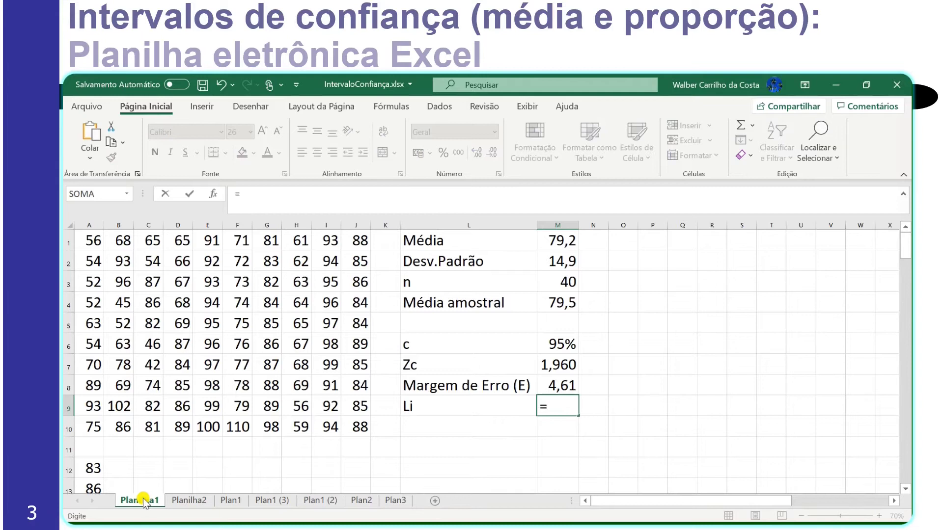
key(Up)
key(Up)
key(Up)
key(Up)
key(Up)
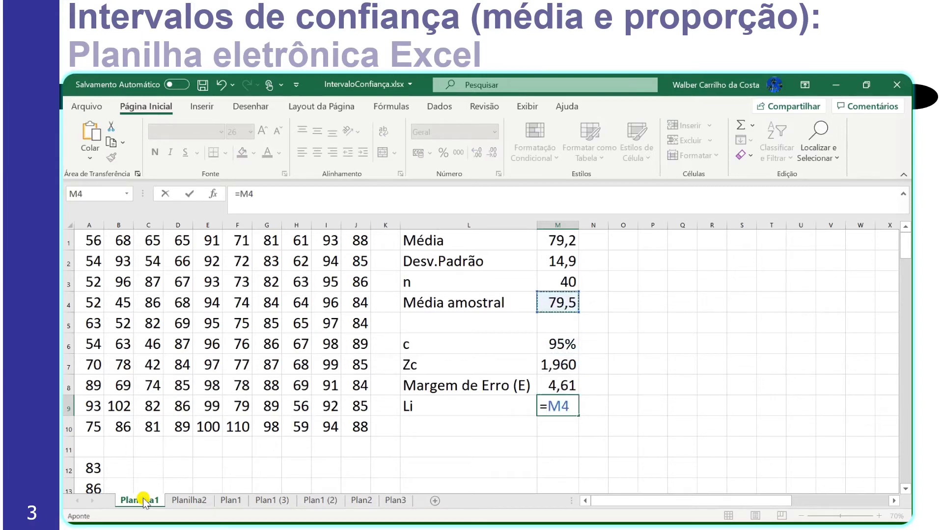
text(-)
key(Down)
key(Down)
key(Up)
key(Up)
key(Up)
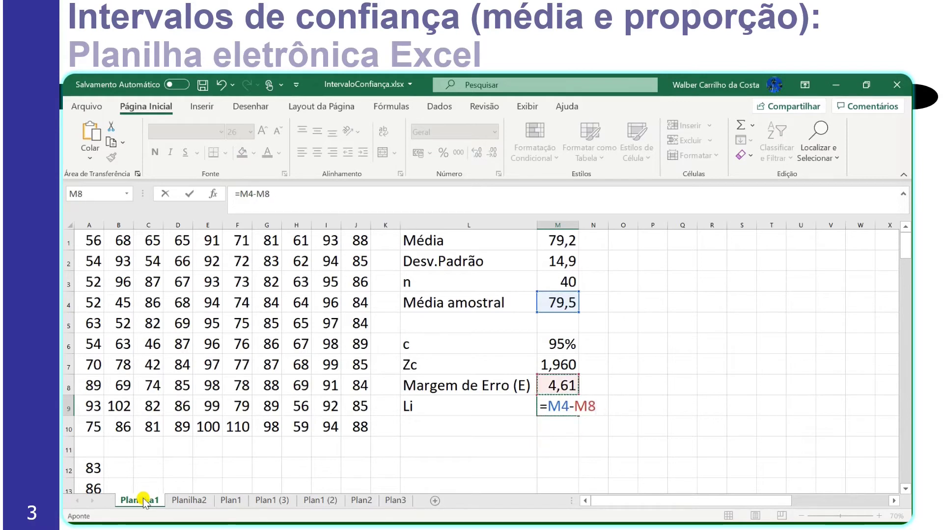
key(Return)
Enter the label Ls for the upper limit in L10.
key(Left)
text(Li)
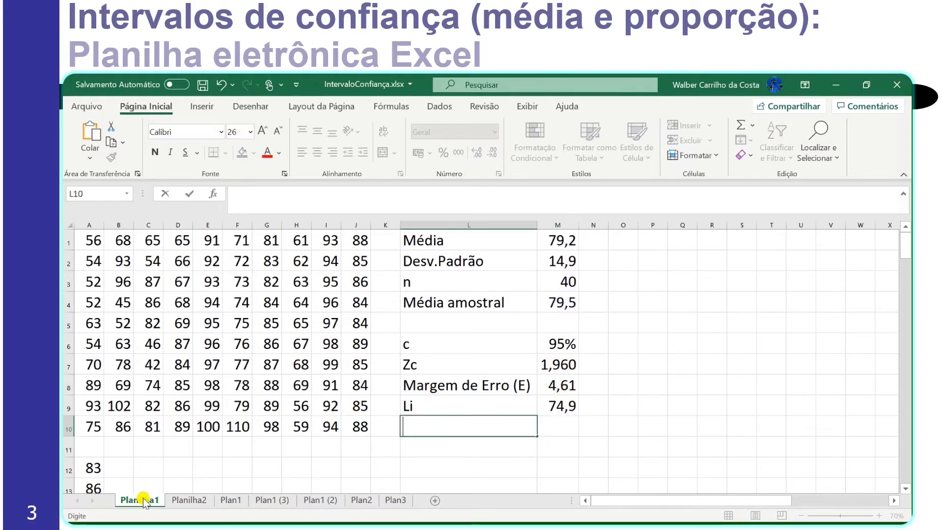
key(BackSpace)
text(s)
key(Right)
Calculate the upper limit in M10 as sample mean plus margin of error with =M4+M8.
text(=)
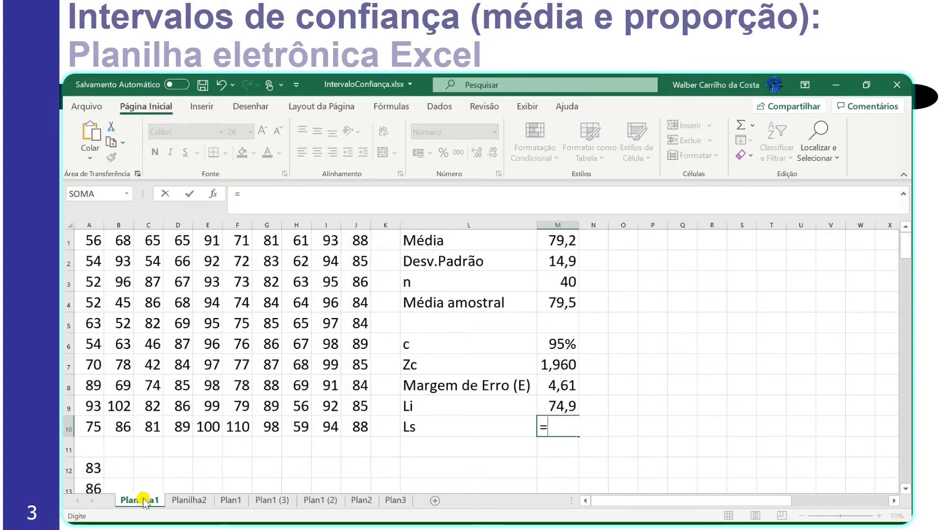
click(562, 303)
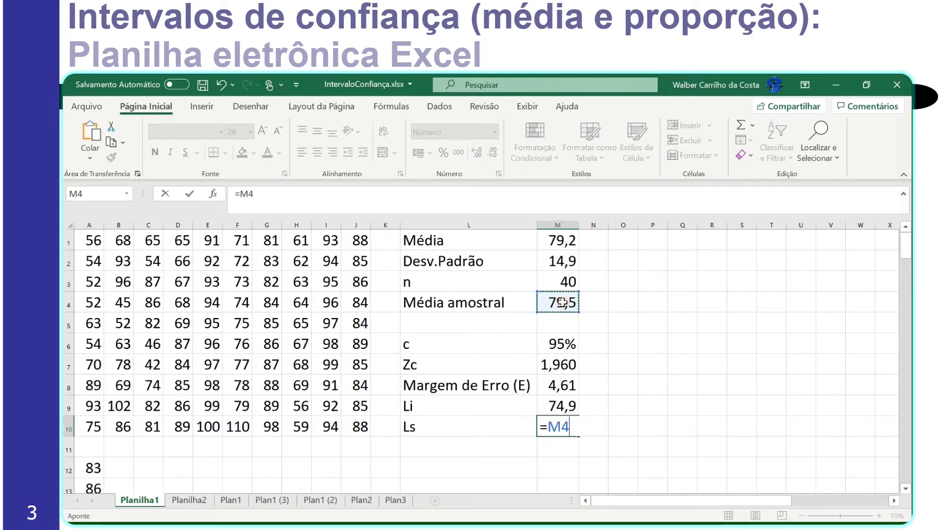
text(+)
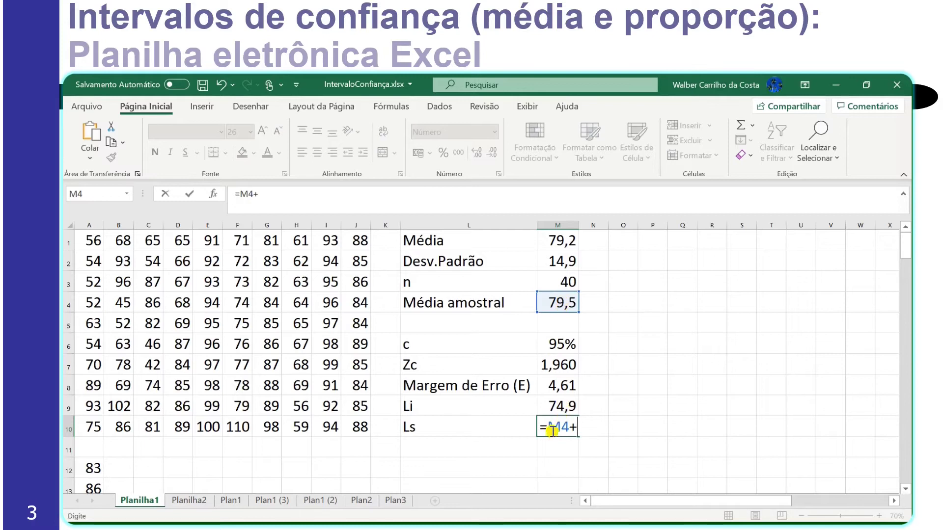
click(556, 385)
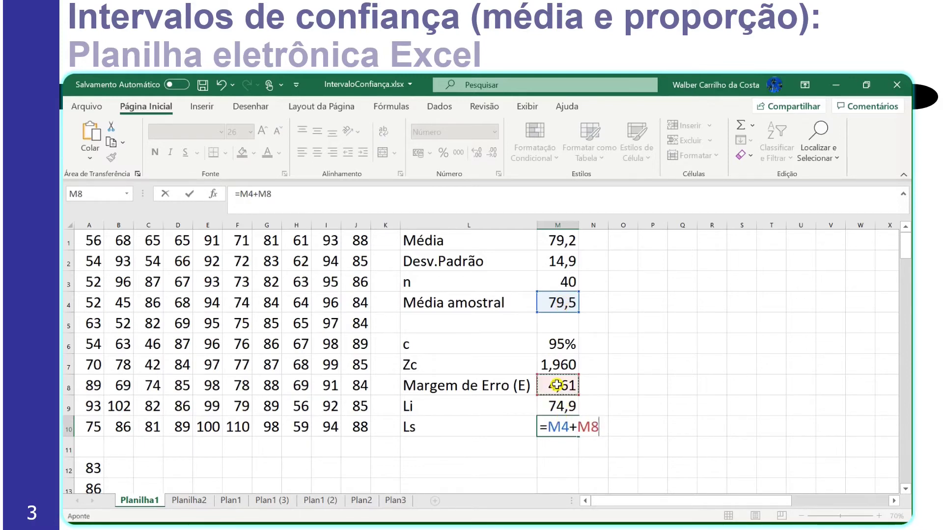
key(Return)
key(Up)
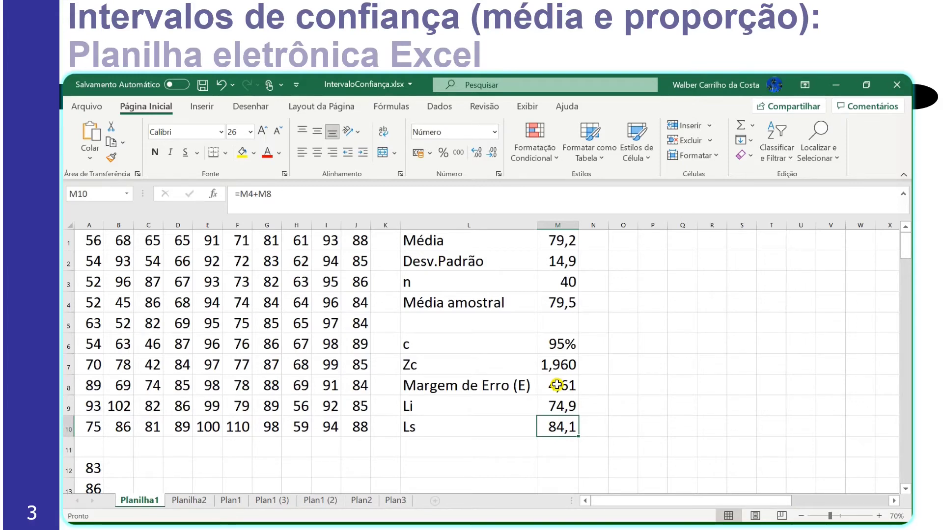
Review the confidence level, sample size and population mean against the interval limits in M9 and M10.
click(562, 346)
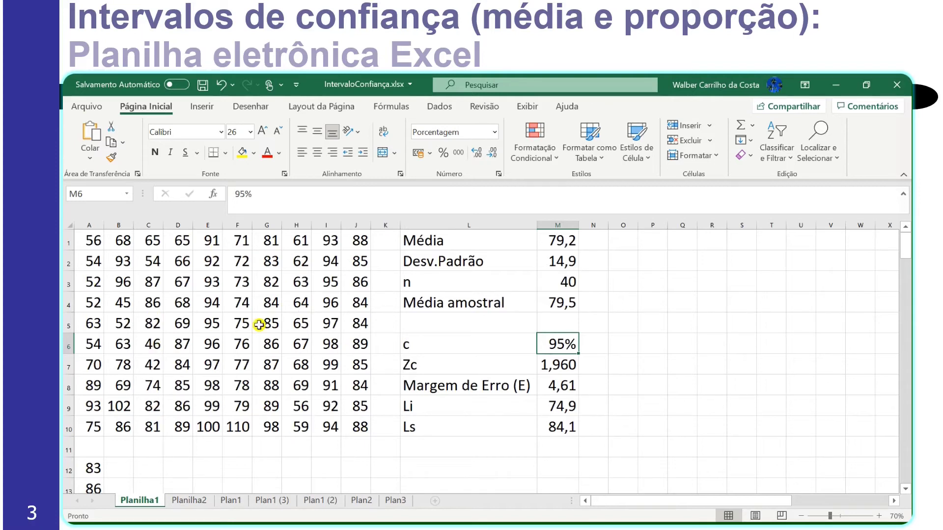
click(567, 409)
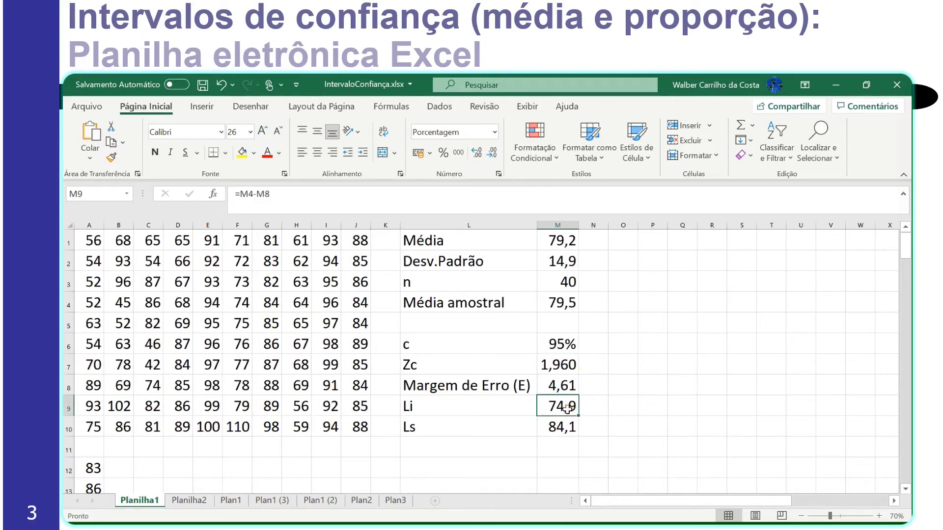
click(565, 427)
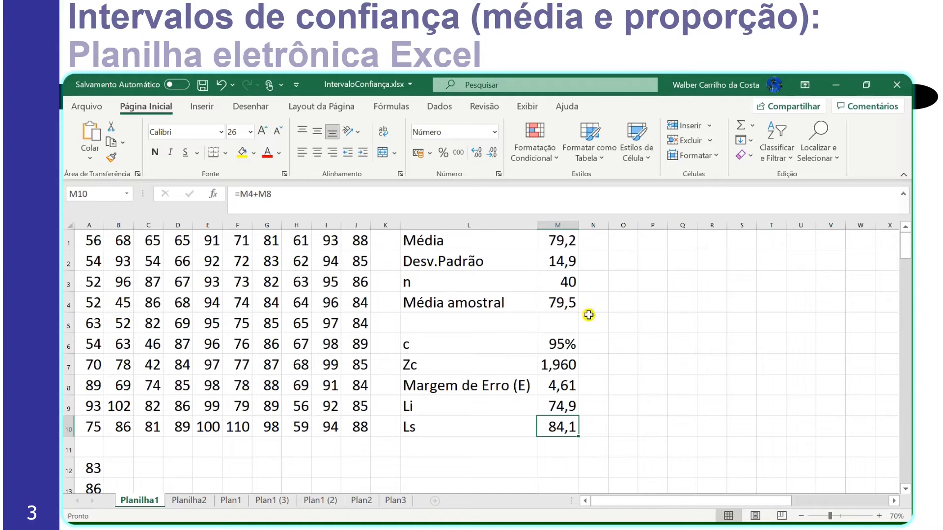
click(570, 283)
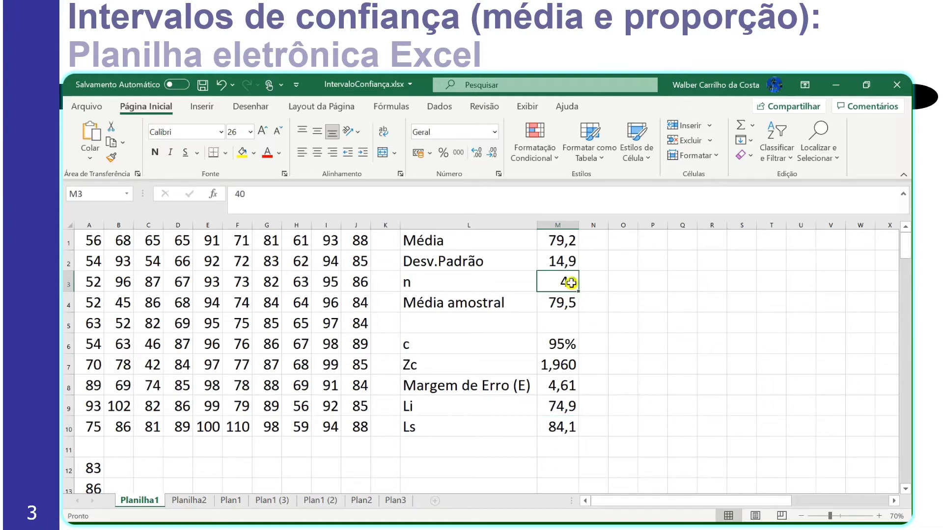
click(567, 240)
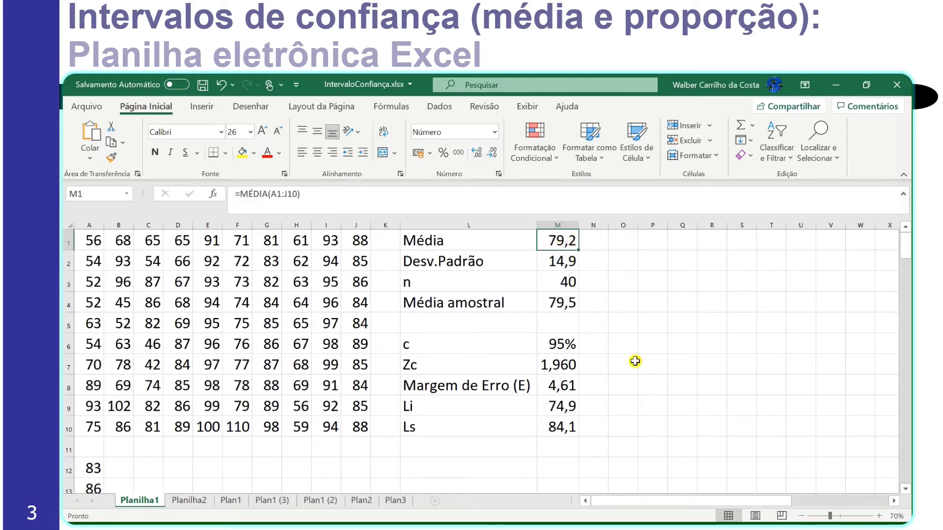
click(561, 407)
click(560, 427)
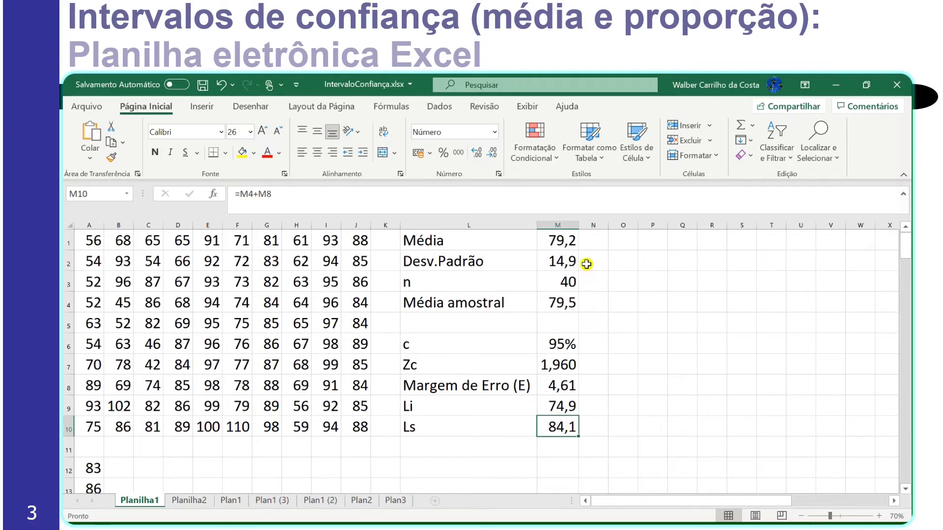
Inspect the population standard deviation formula in M2 and its data range, and select the Zc label.
click(563, 262)
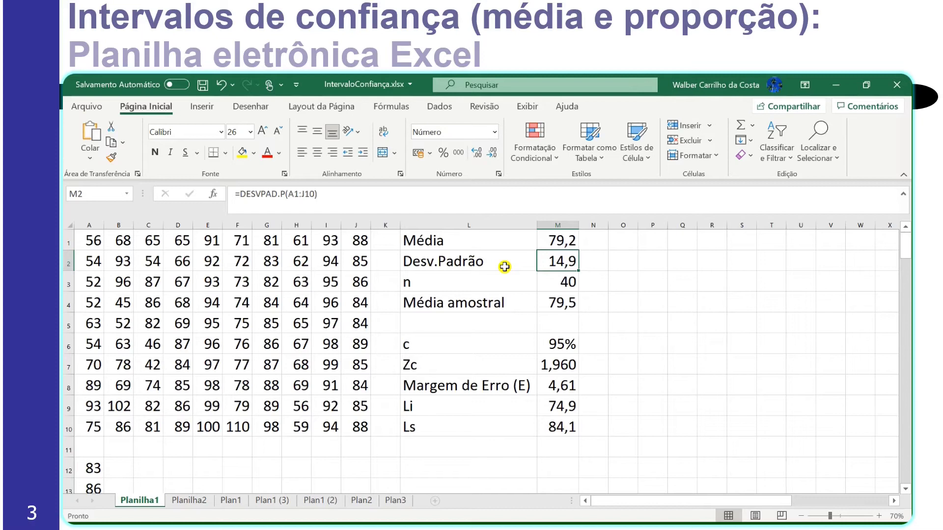
double_click(562, 264)
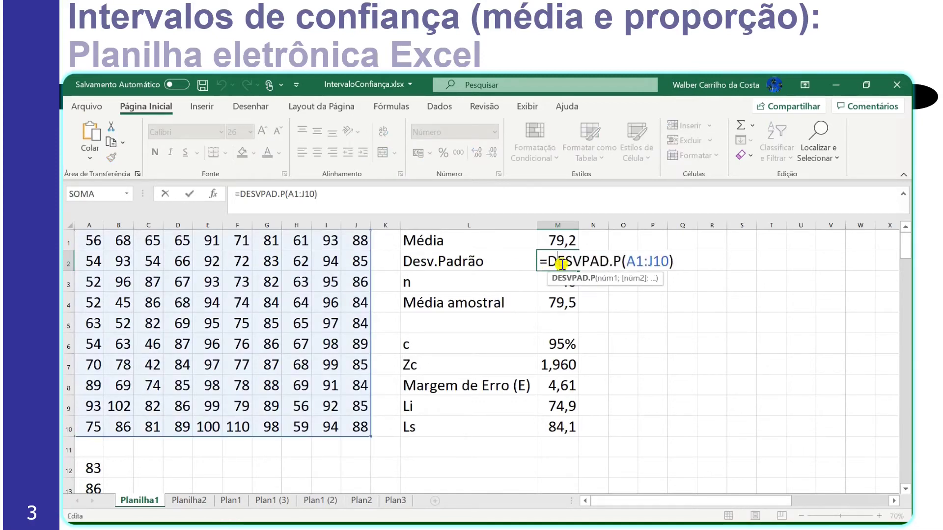
key(Return)
click(459, 366)
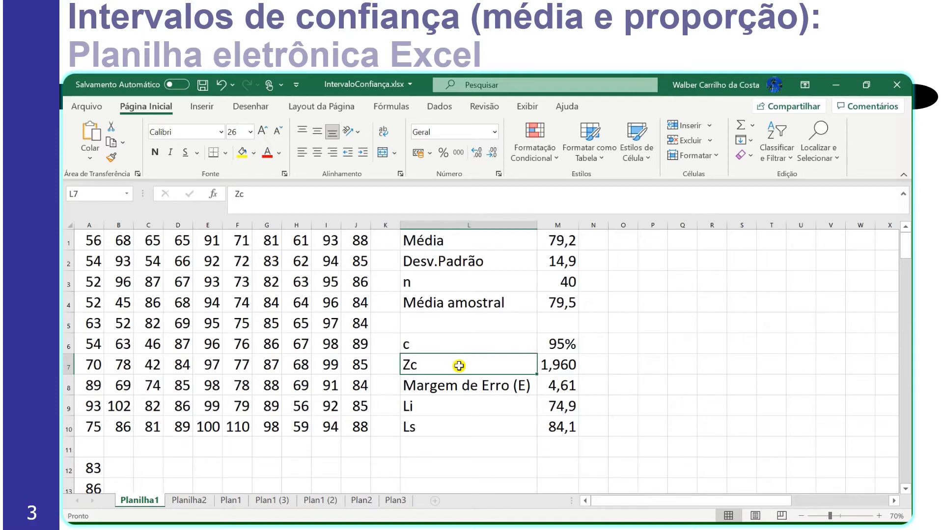
Enter the label Tc in O7, on the same row as Zc.
key(Right)
key(Right)
key(Right)
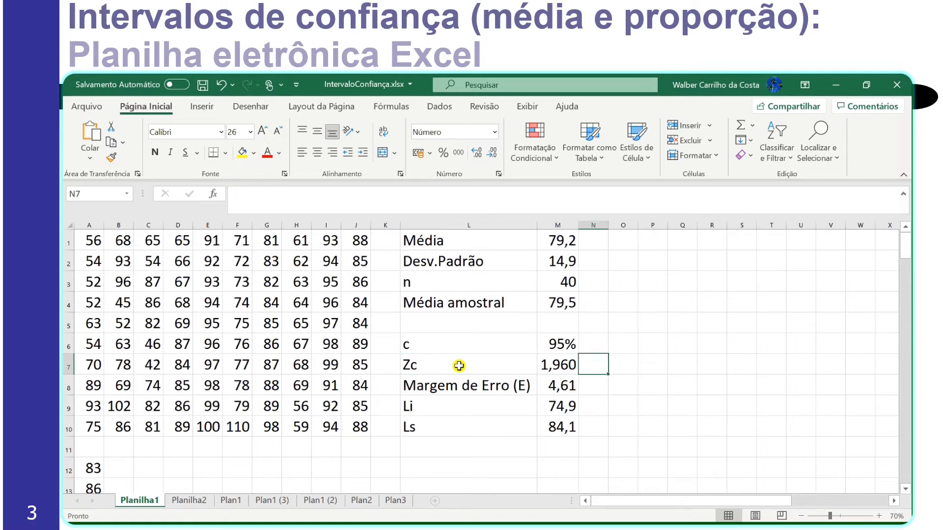
text(Tc)
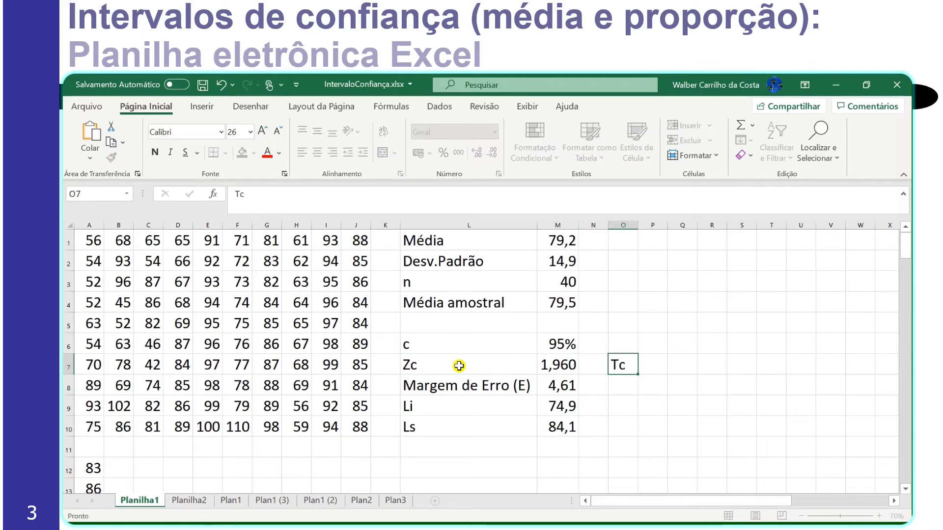
key(Right)
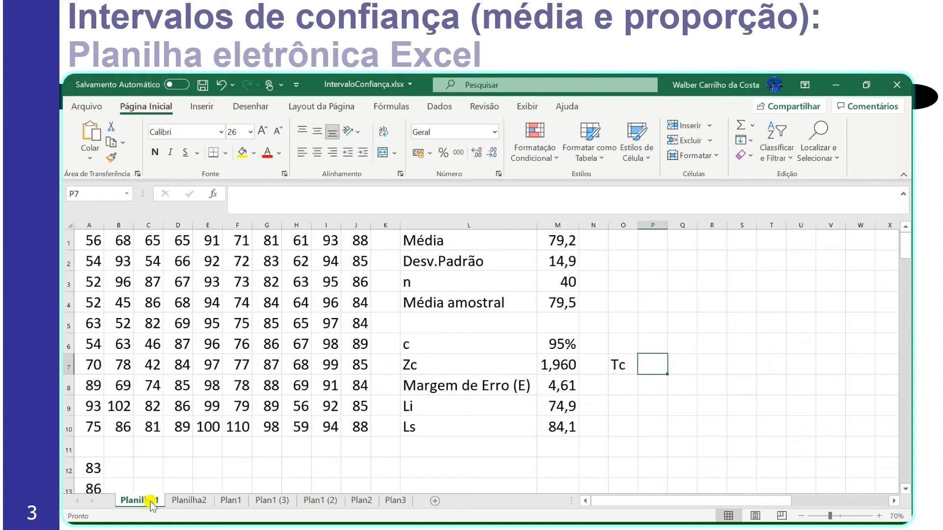
Calculate the critical t value in P7 with =-INV.T((1-M6)/2;M3-1) and show it with three decimals.
double_click(652, 366)
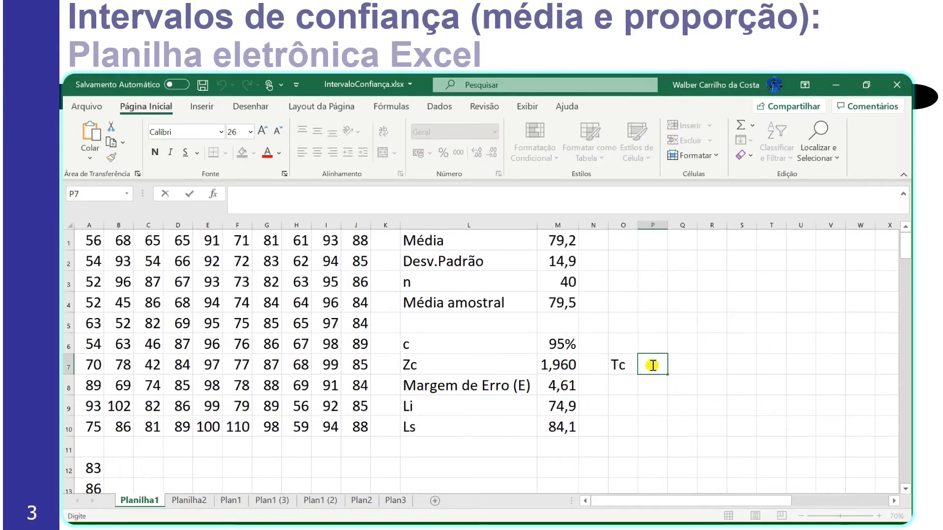
text(=-INV.T((1-M6)/2;M3-1))
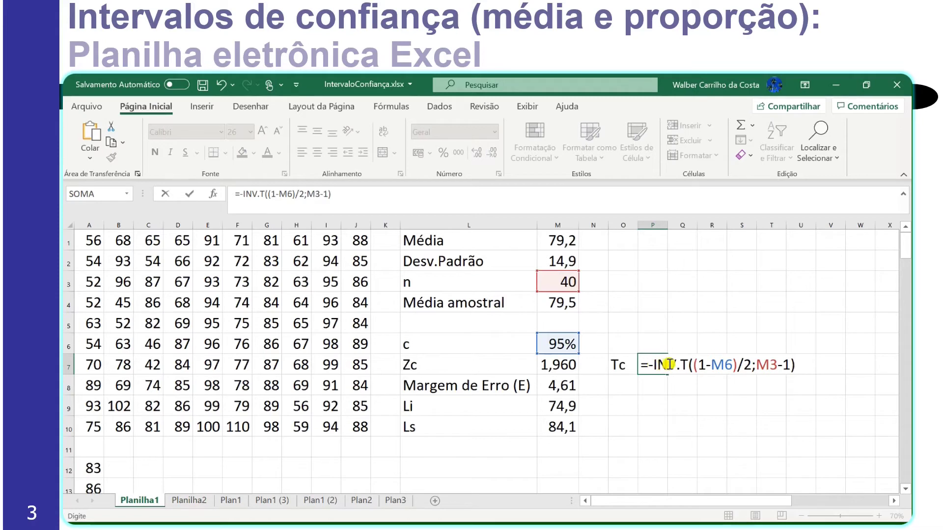
click(701, 364)
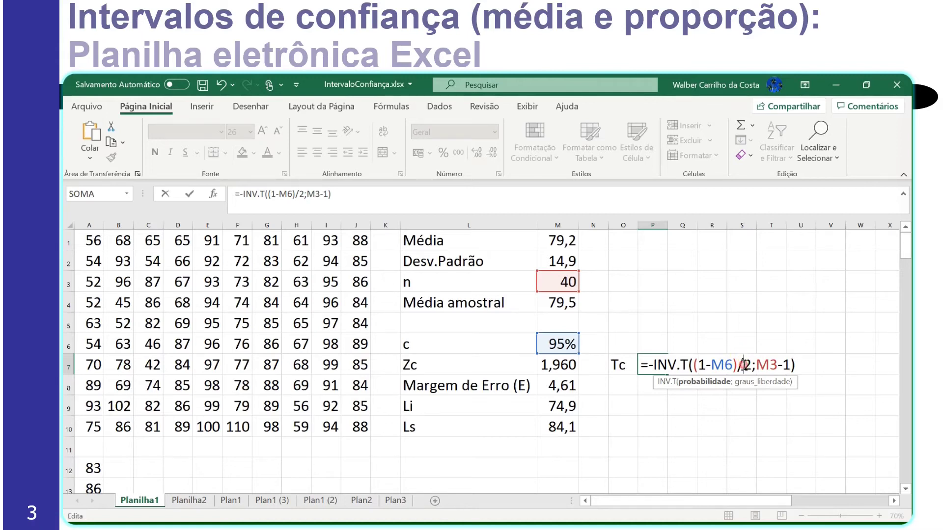
click(744, 364)
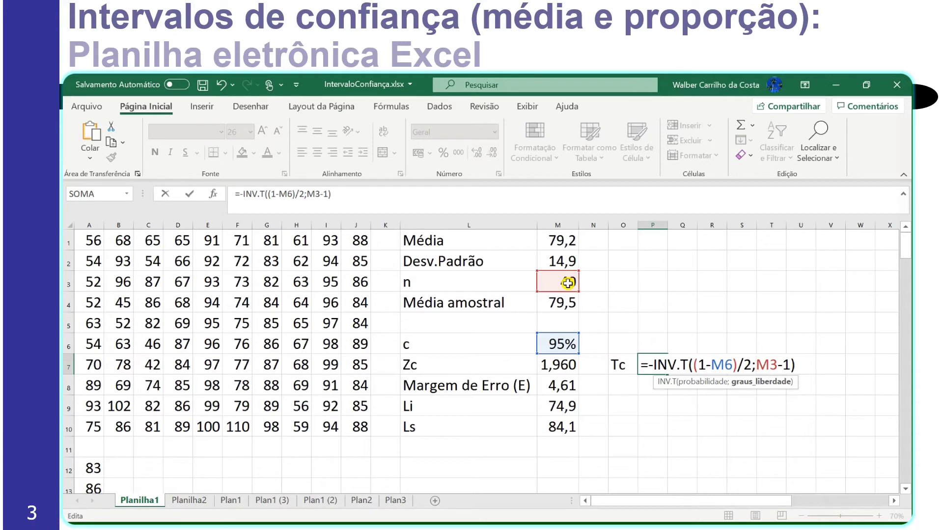
key(Return)
key(Up)
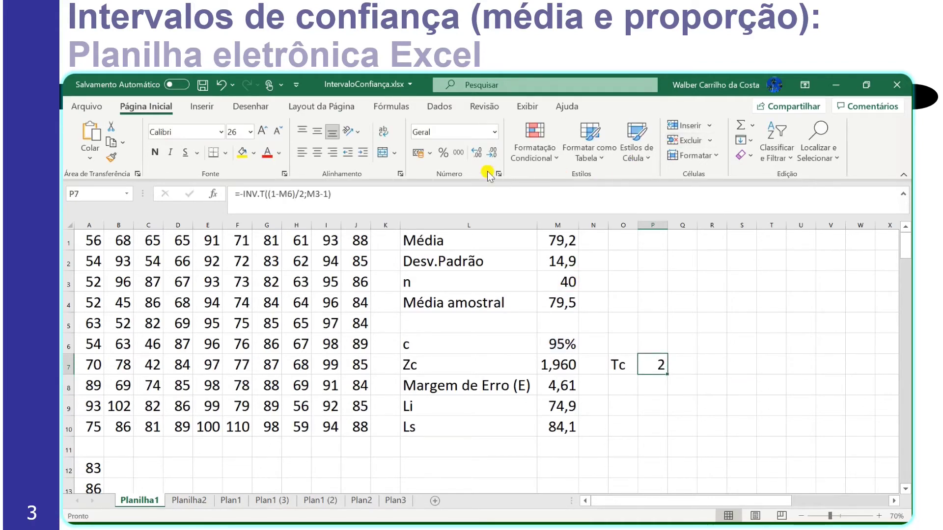
click(484, 153)
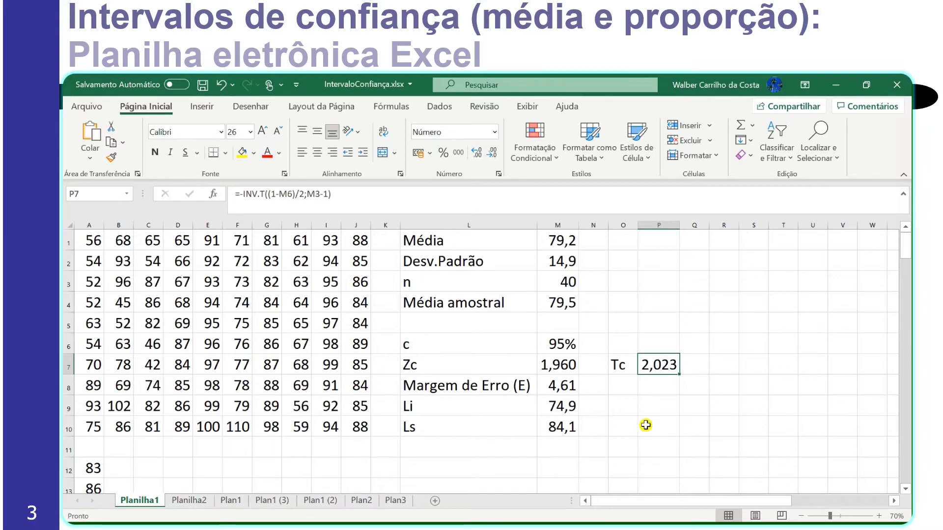
Label O2 as Desv. Padrão A and fit column O to the text.
click(520, 262)
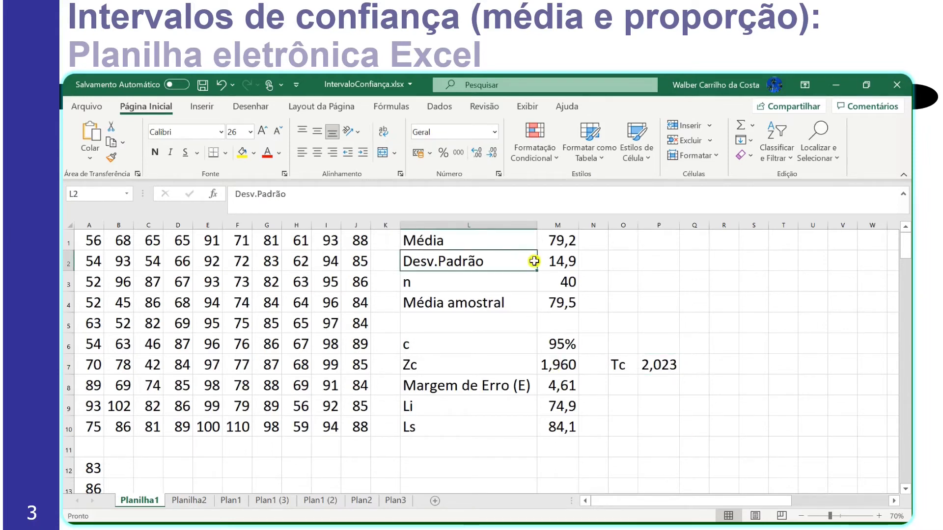
click(622, 262)
click(625, 262)
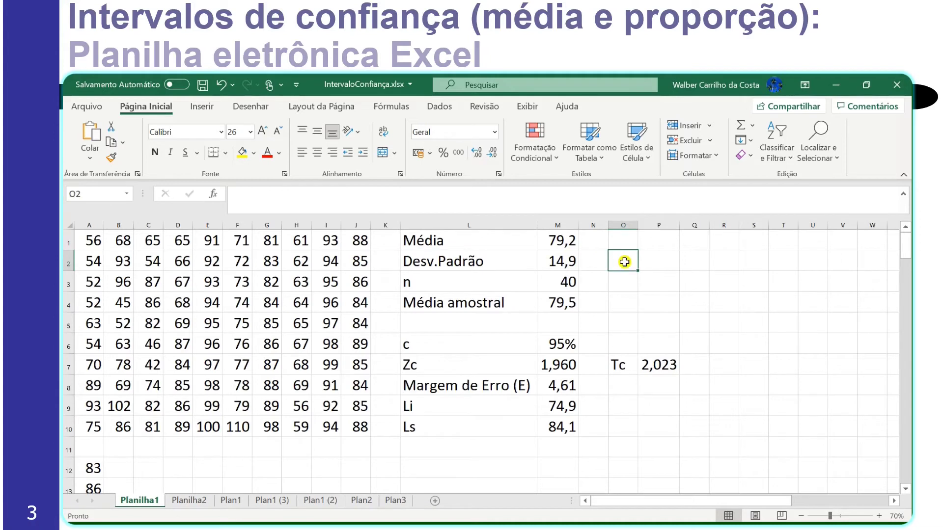
text(Des)
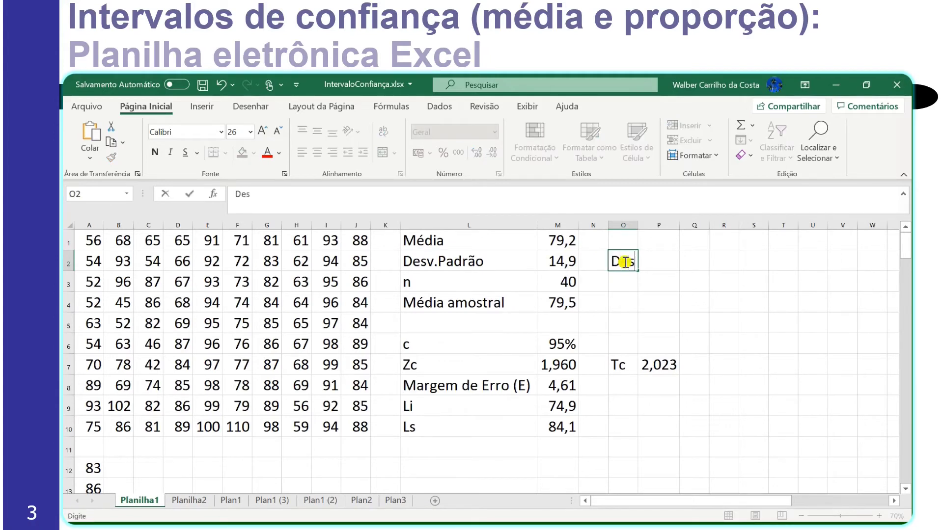
text(v. Padrão )
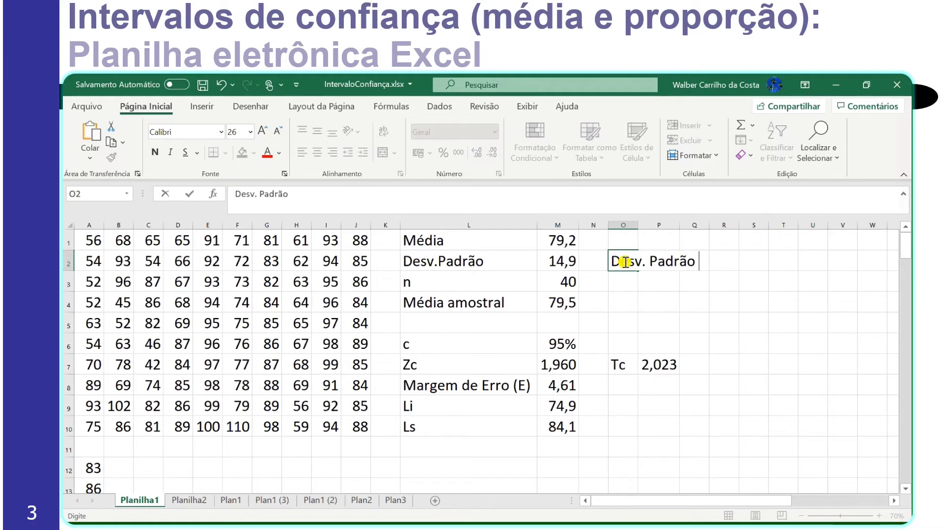
text(Amos)
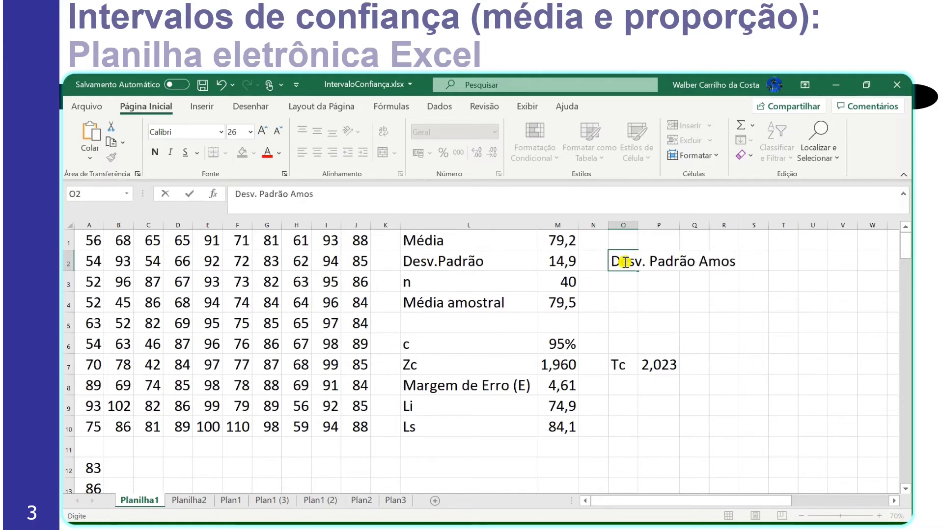
key(BackSpace)
key(BackSpace)
key(BackSpace)
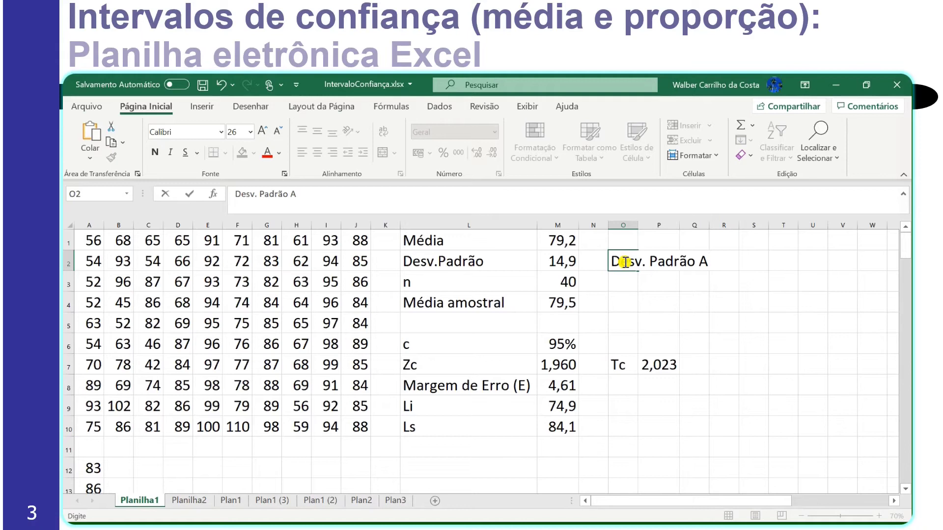
key(Return)
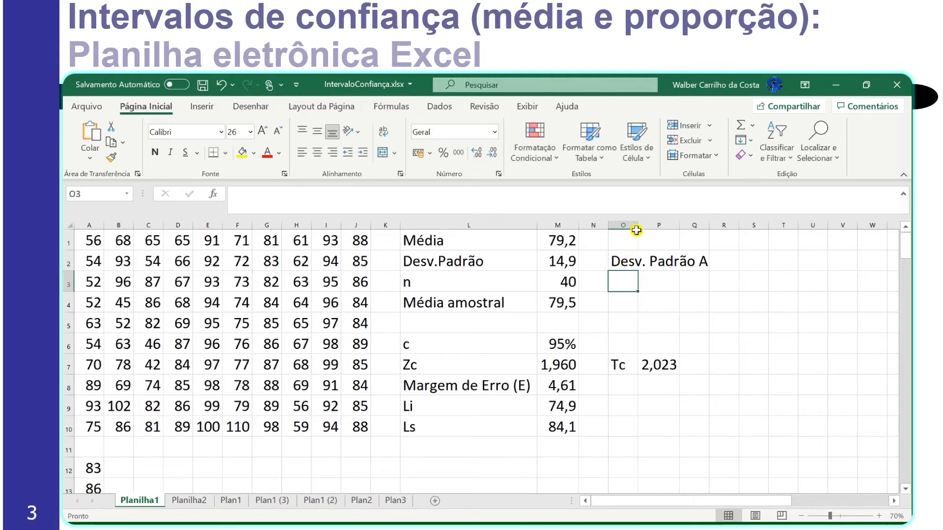
double_click(639, 225)
Calculate the sample standard deviation in P2 with =DESVPAD.A(A12:A51).
click(734, 261)
text(=desv)
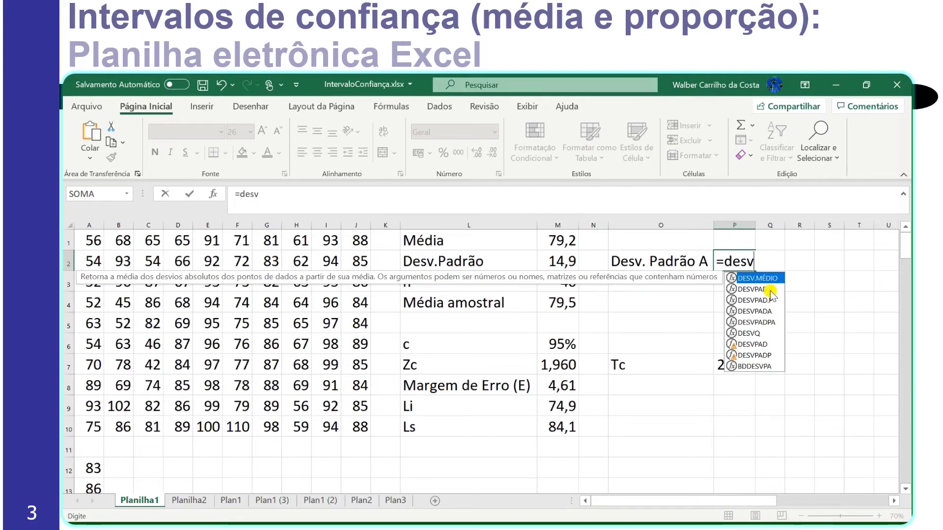
click(770, 290)
click(770, 290)
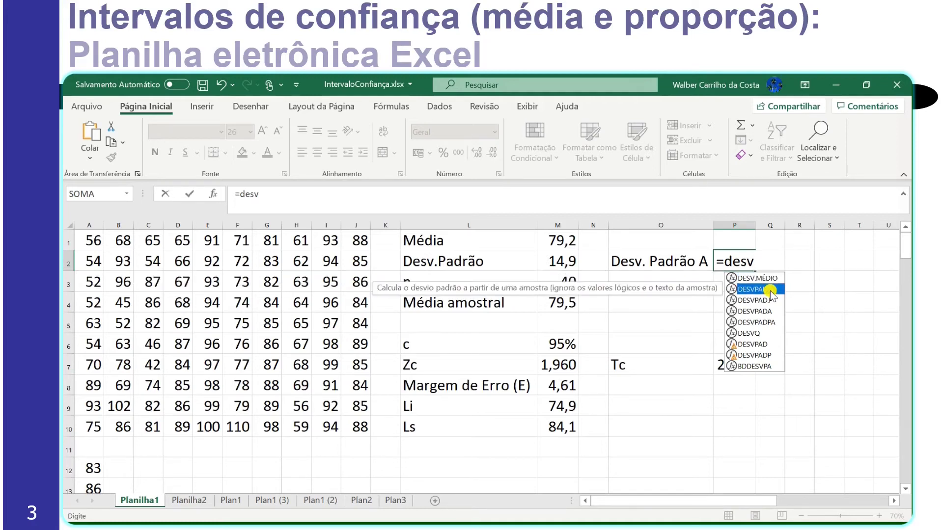
double_click(770, 291)
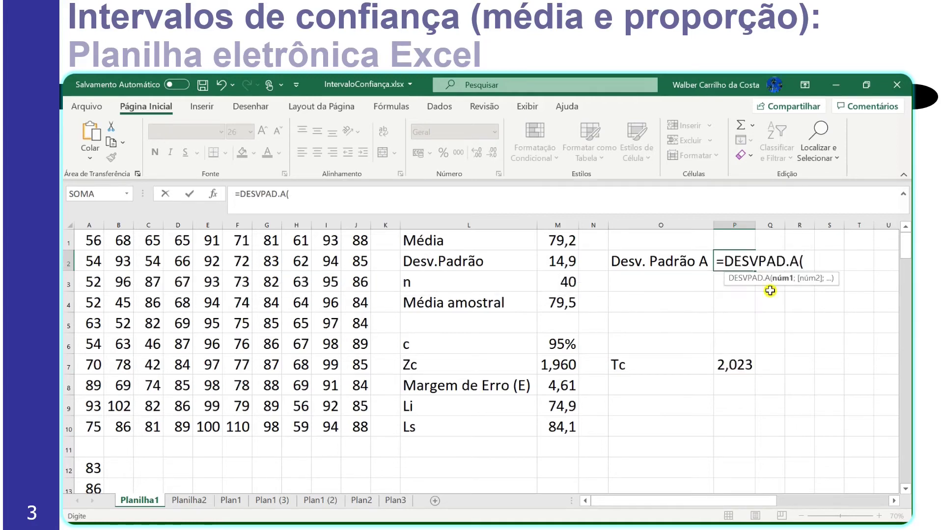
click(94, 469)
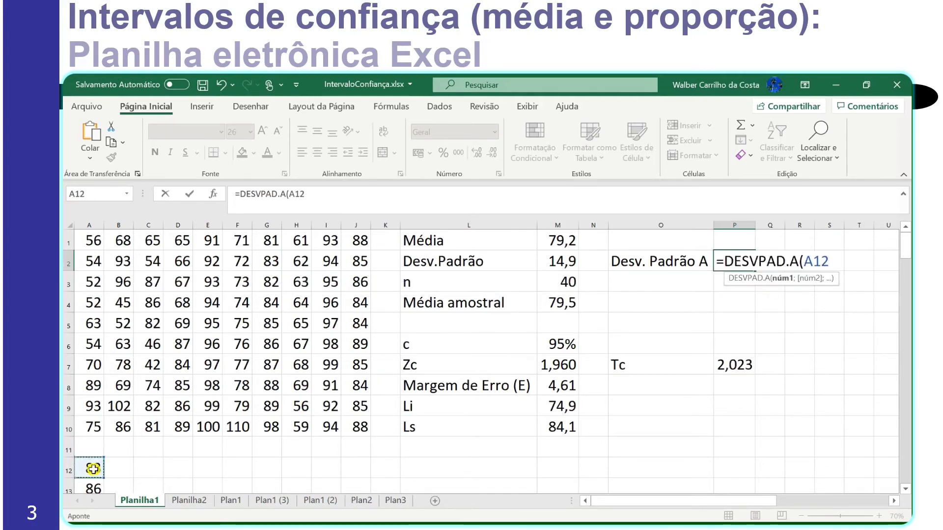
key(ctrl+shift+Down)
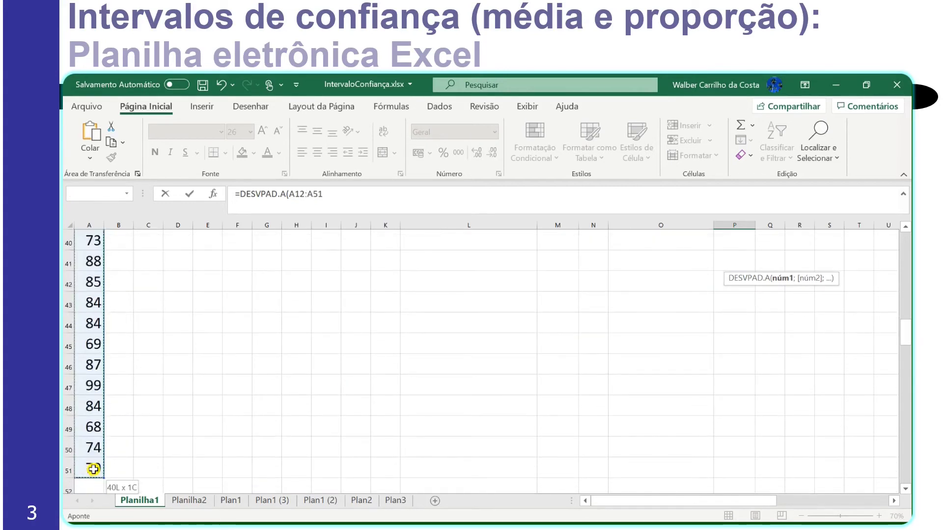
key(ctrl+Return)
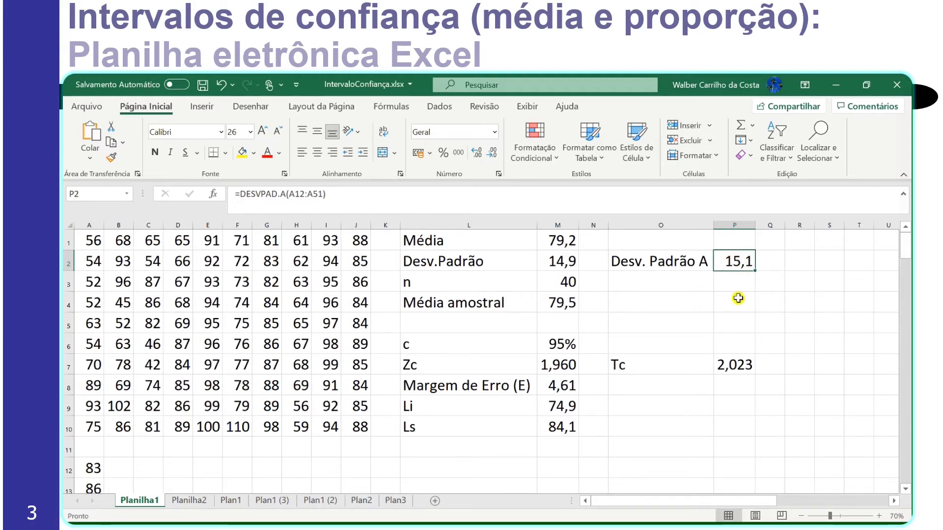
Copy the label Margem de Erro (E) from L8 to O8.
key(Down)
key(Down)
key(Down)
key(Down)
key(Down)
key(Down)
key(Left)
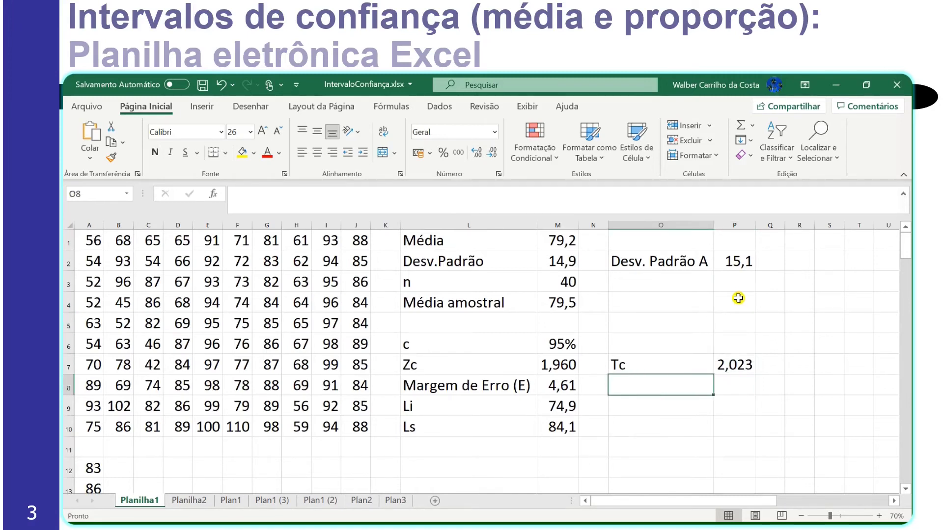
click(490, 387)
key(ctrl+c)
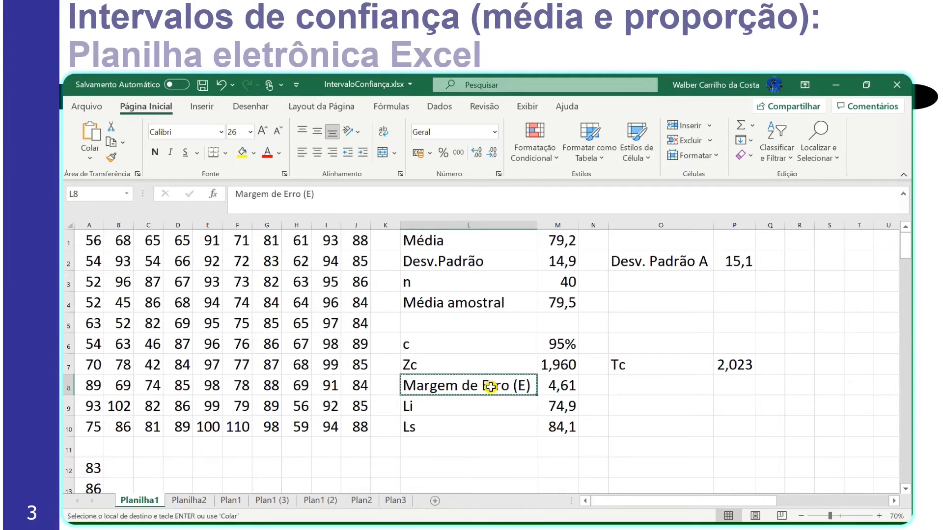
key(Right)
key(Right)
key(Right)
key(ctrl+v)
Calculate the t-based margin of error in P8 with =INT.CONFIANÇA.T(1-M6;P2;M3), reviewing each argument before accepting it.
key(Right)
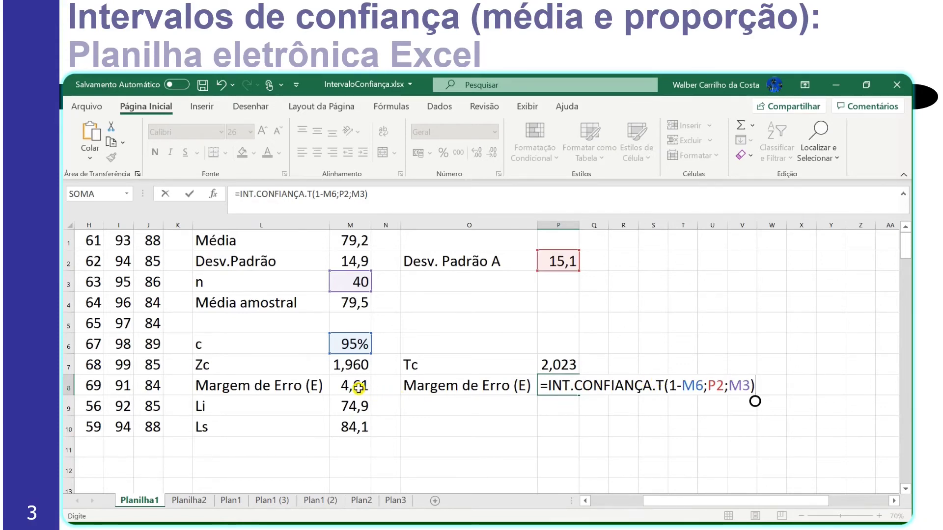
click(676, 385)
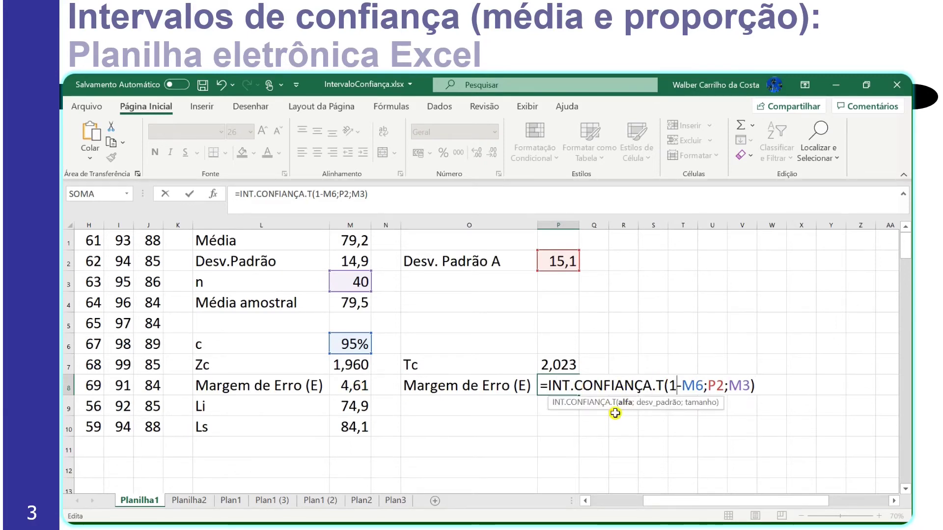
key(Right)
key(Right)
key(Right)
key(Right)
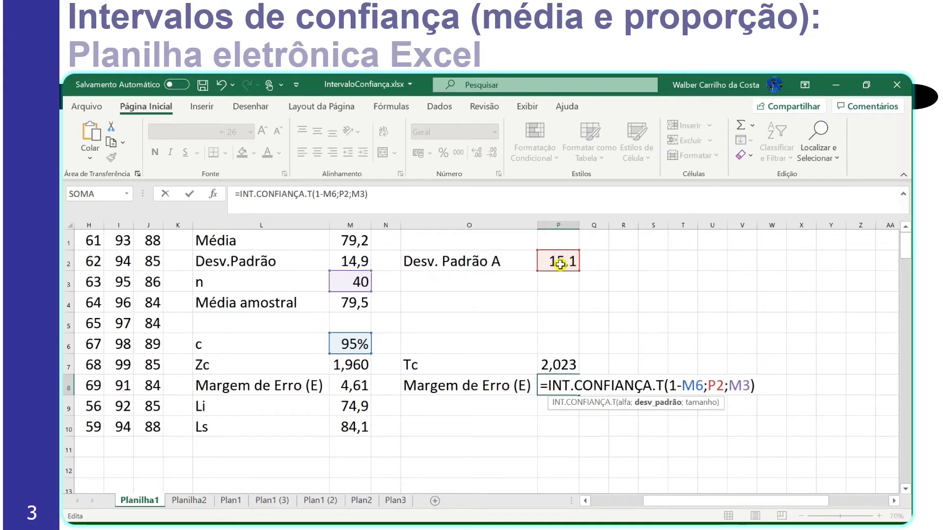
key(Right)
key(Right)
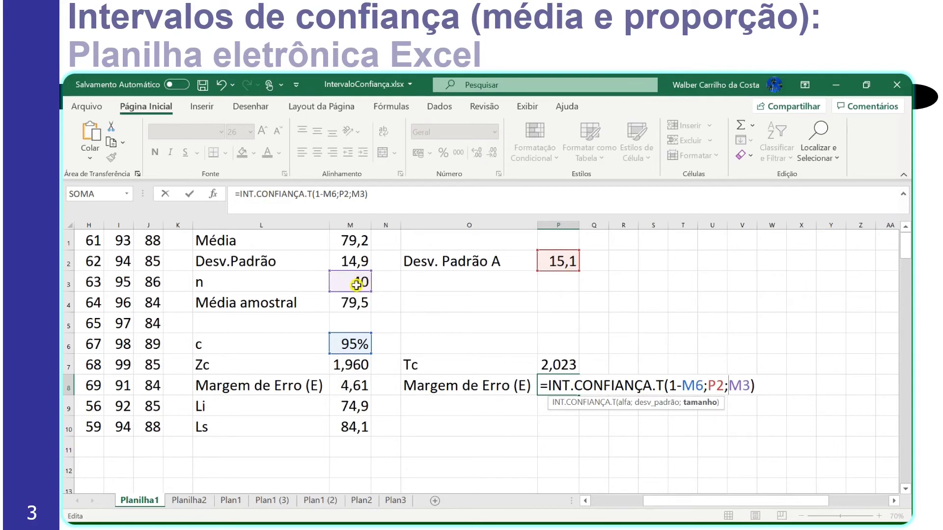
key(Return)
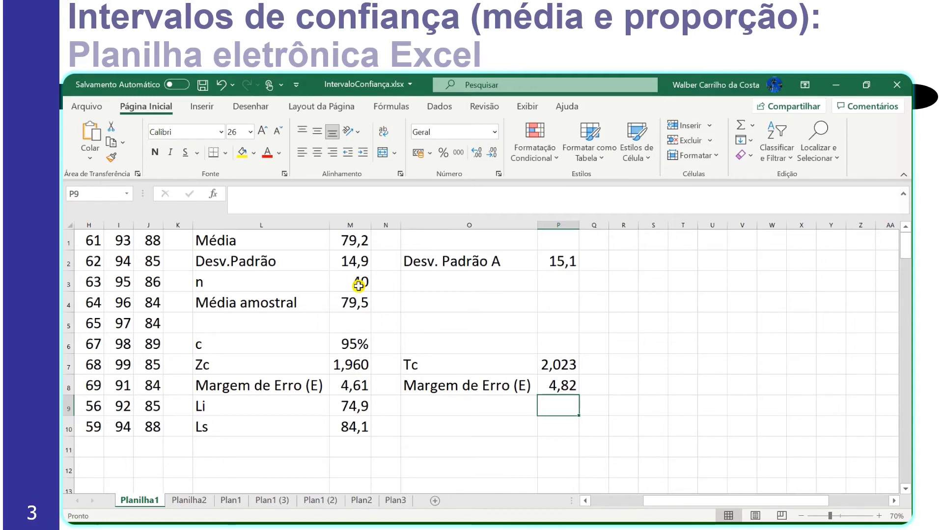
Cross-check the margin of error in P9 with =P7*P2/RAIZ(M3) and clear the cell again.
text(=)
click(570, 364)
text(*)
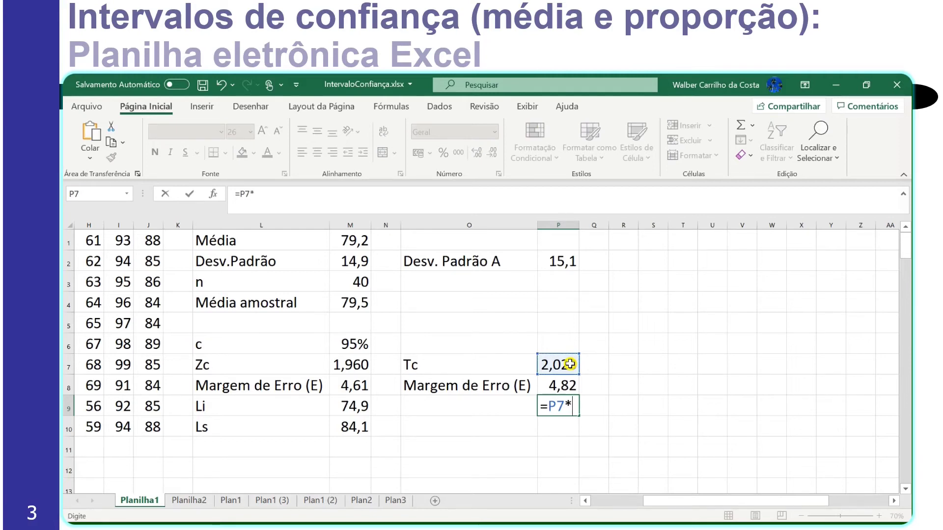
click(573, 262)
text(/r)
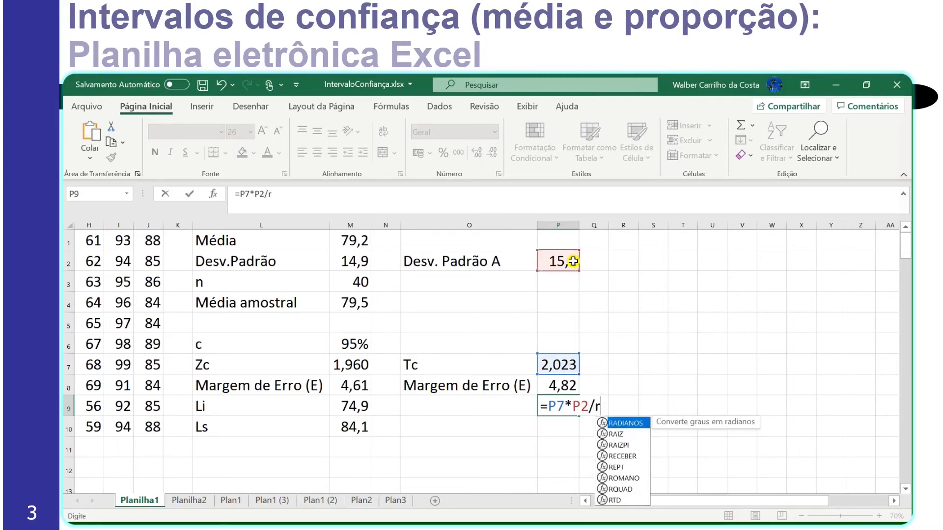
text(aiz()
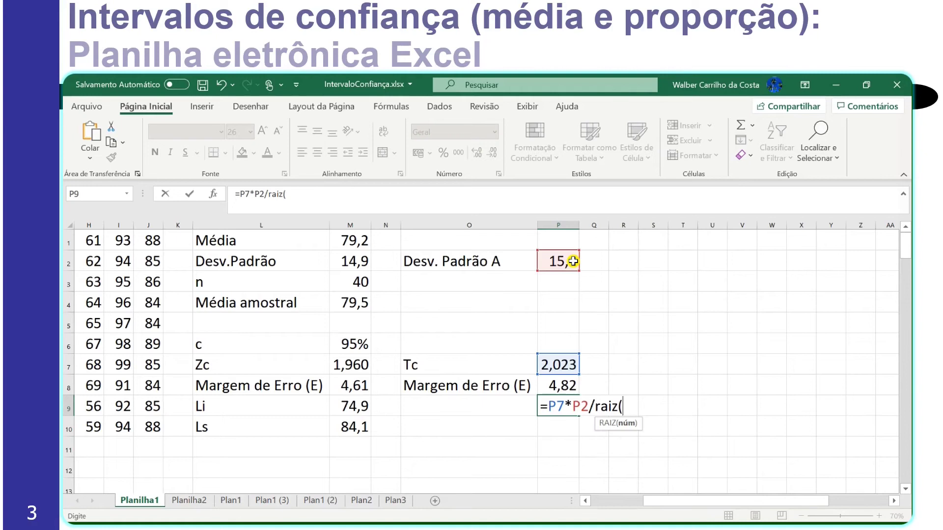
click(348, 284)
text())
key(Return)
key(Up)
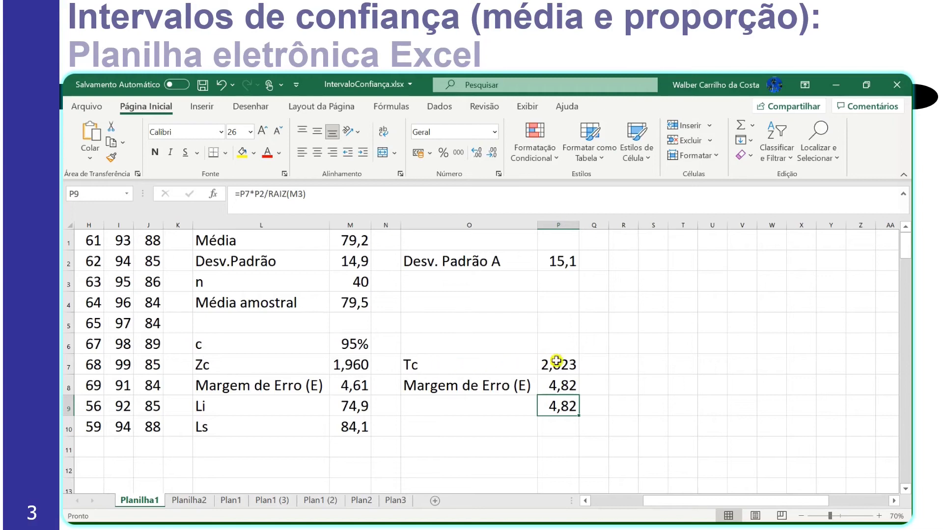
key(Delete)
Label cells O9 and O10 as Li and Ls for the t-based interval limits.
key(Left)
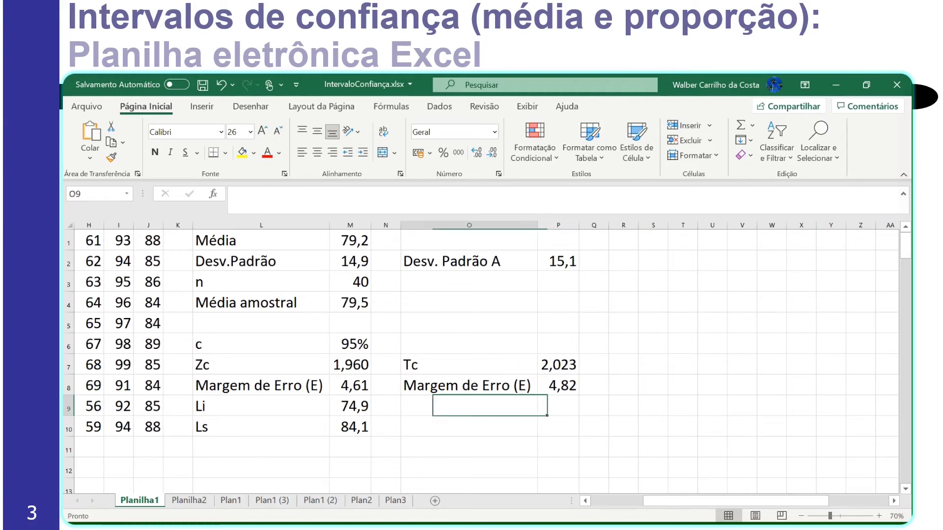
text(L)
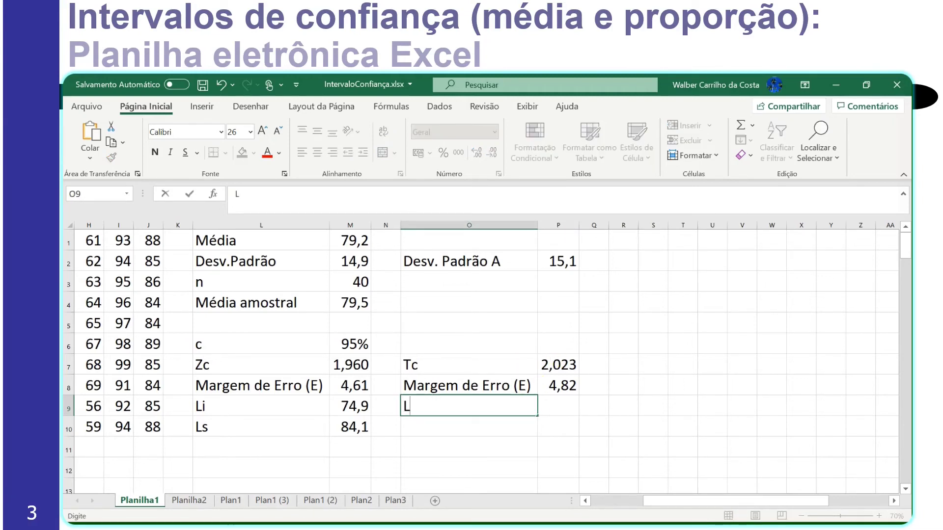
text(i)
key(Return)
text(Ls)
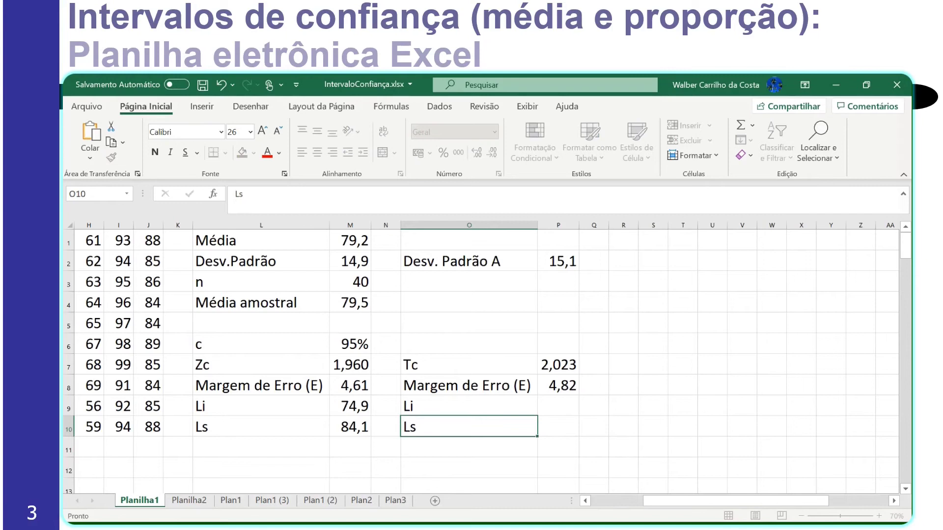
Calculate the lower limit in P9 by subtracting the t-based margin of error from the sample mean, =M4-P8.
key(Up)
key(Right)
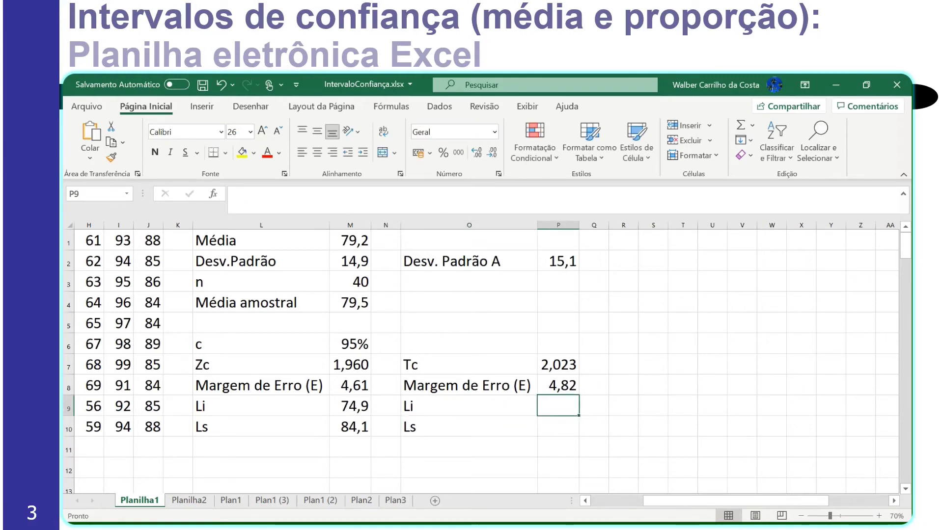
text(=)
key(Left)
key(Left)
key(Up)
key(Up)
key(Up)
key(Up)
key(Up)
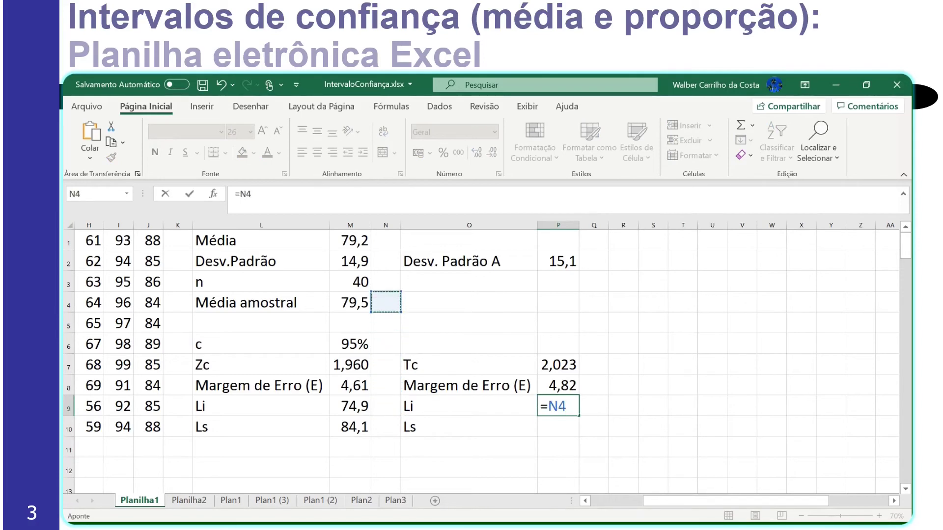
key(Left)
text(-)
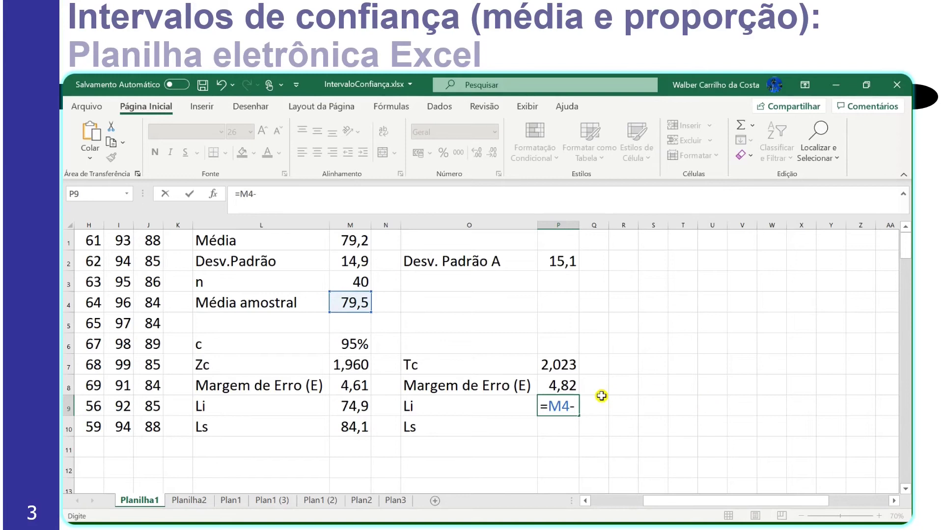
click(566, 384)
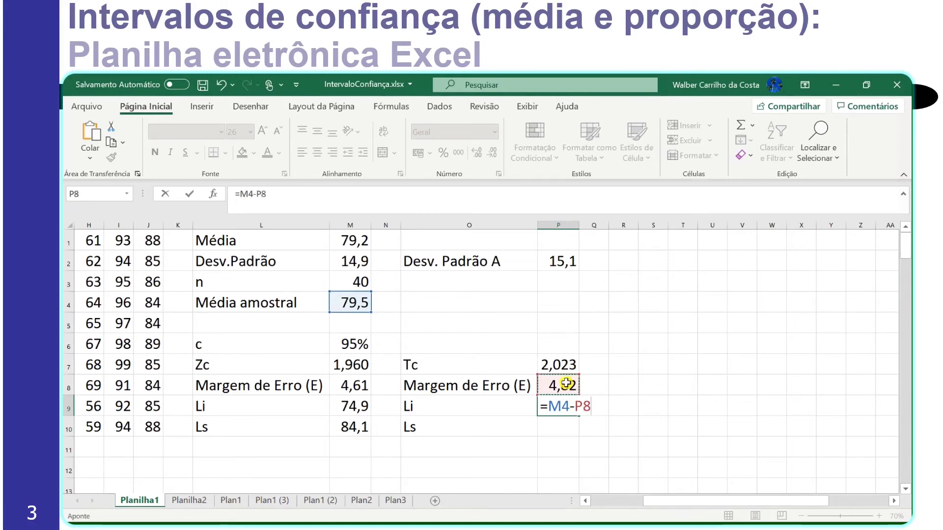
key(Return)
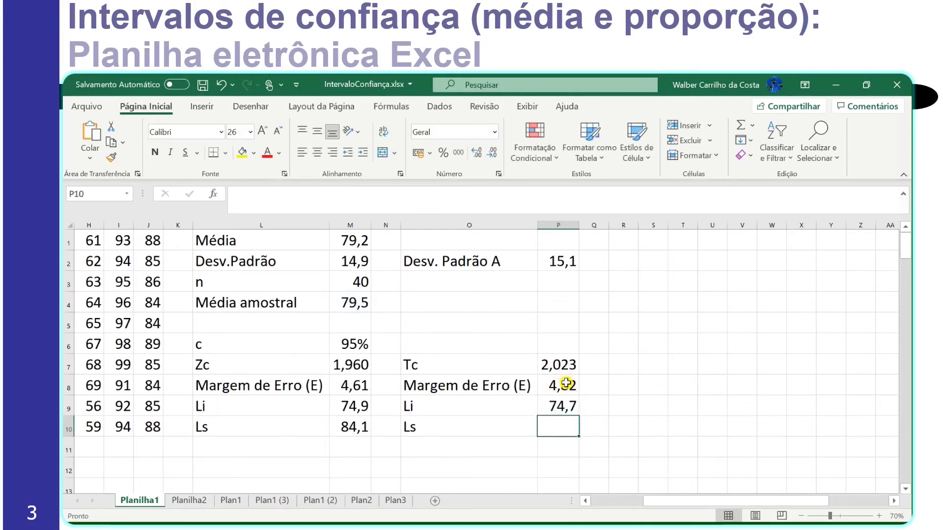
Calculate the upper limit in P10 by adding the t-based margin of error to the sample mean, =M4+P8.
text(=)
key(Left)
key(Left)
key(Left)
key(Up)
key(Up)
key(Up)
key(Up)
key(Up)
key(Up)
text(+)
click(570, 387)
key(Return)
Compare the t-based limits in P9 and P10 with the population mean in M1.
key(Up)
key(Up)
key(Down)
key(Up)
key(Down)
key(Up)
key(Down)
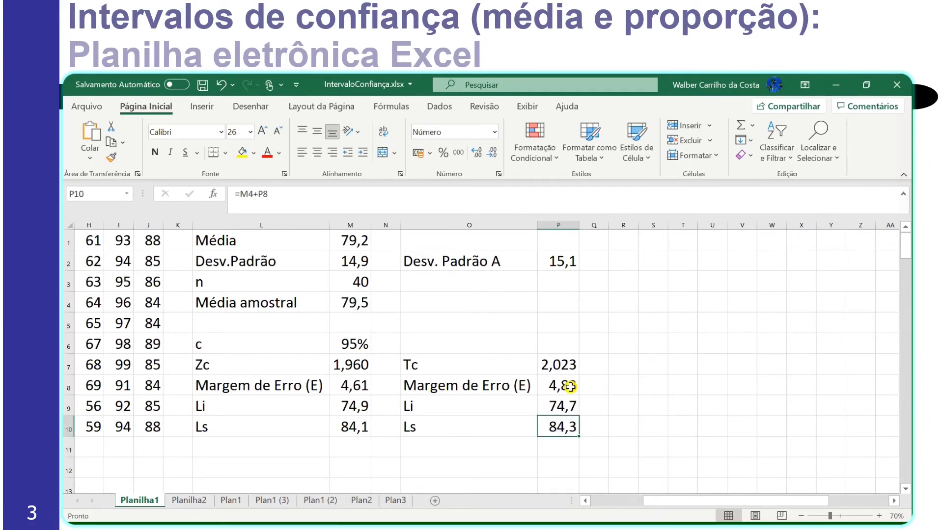
click(349, 238)
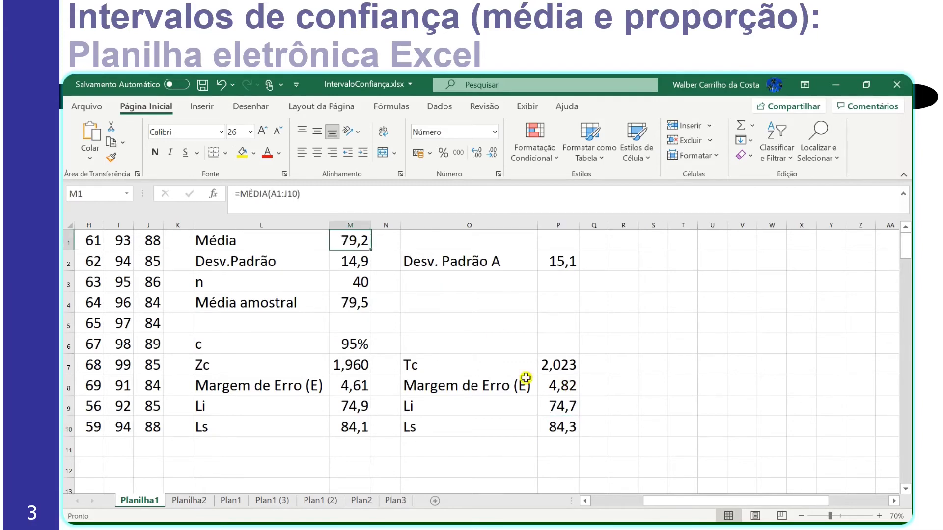
click(555, 411)
click(555, 427)
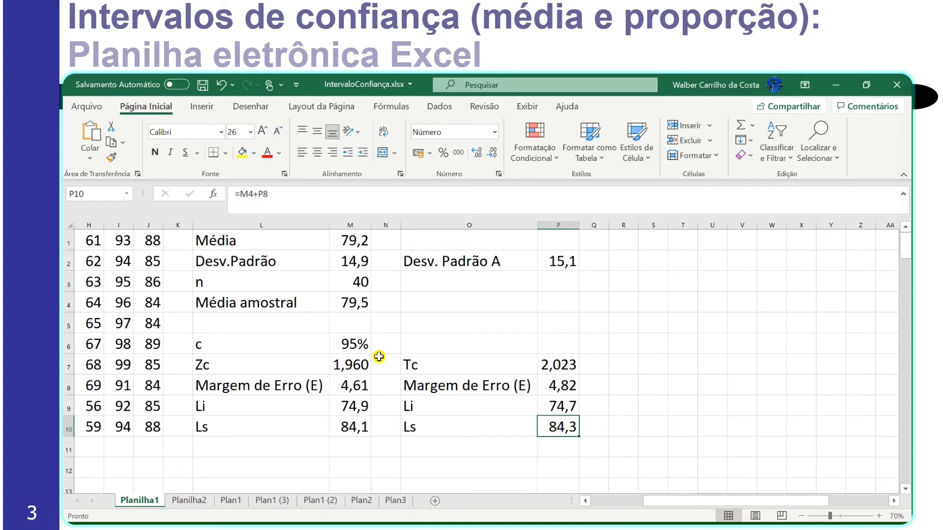
click(572, 406)
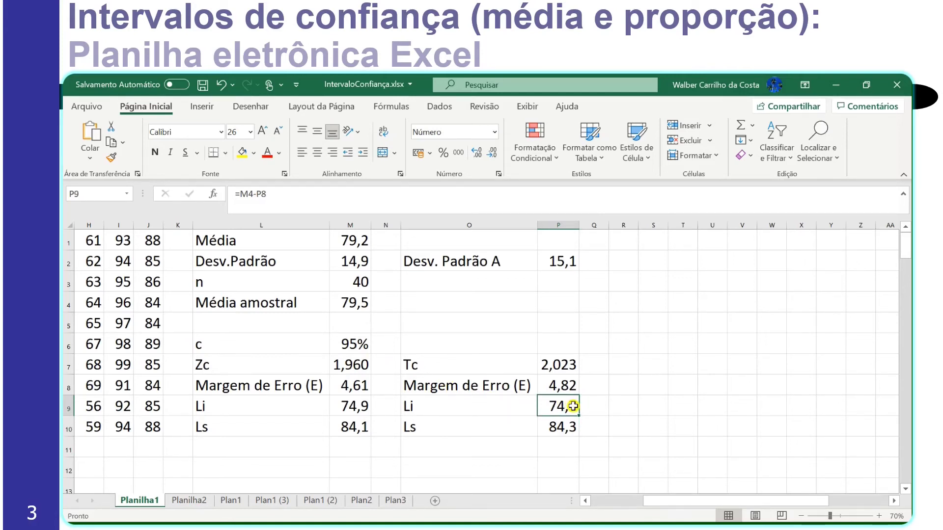
key(Down)
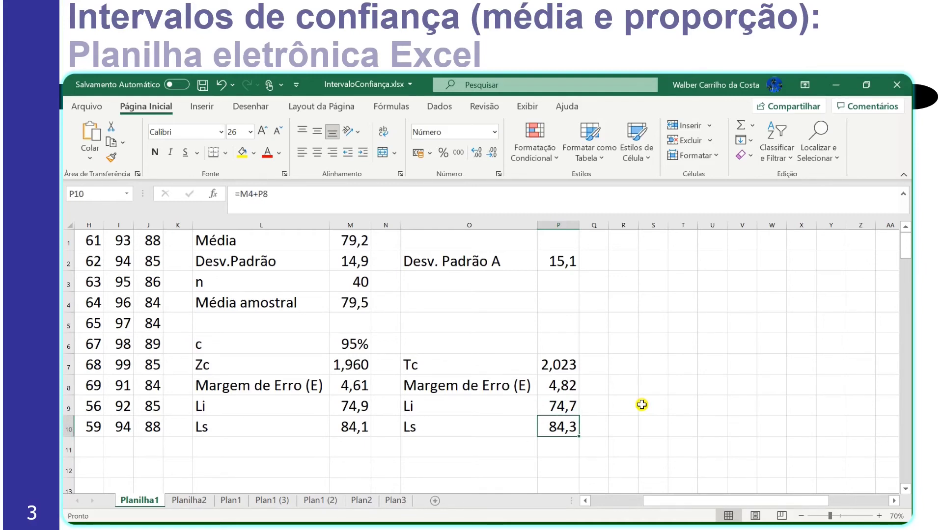
Enter the label Proporção > 80 in R1 and fit column R's width to the text.
key(Page_Up)
key(Right)
key(Right)
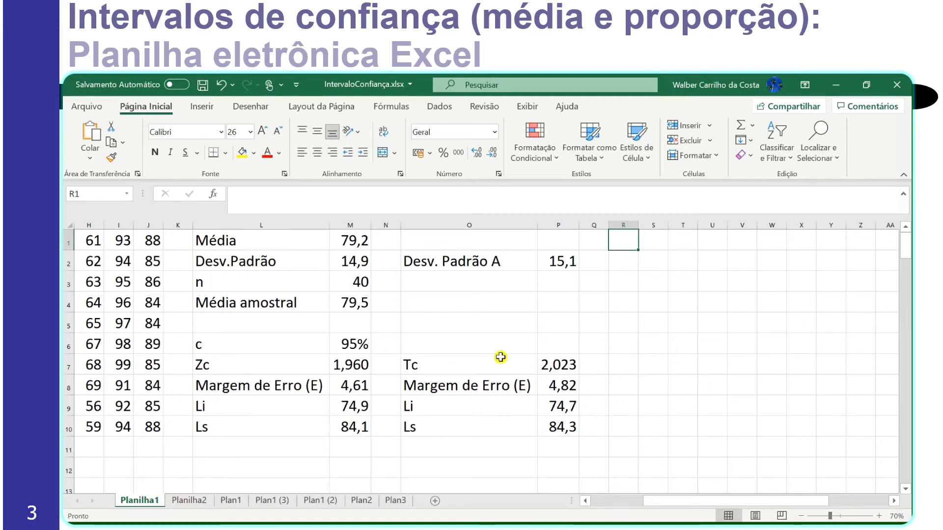
text(Pr)
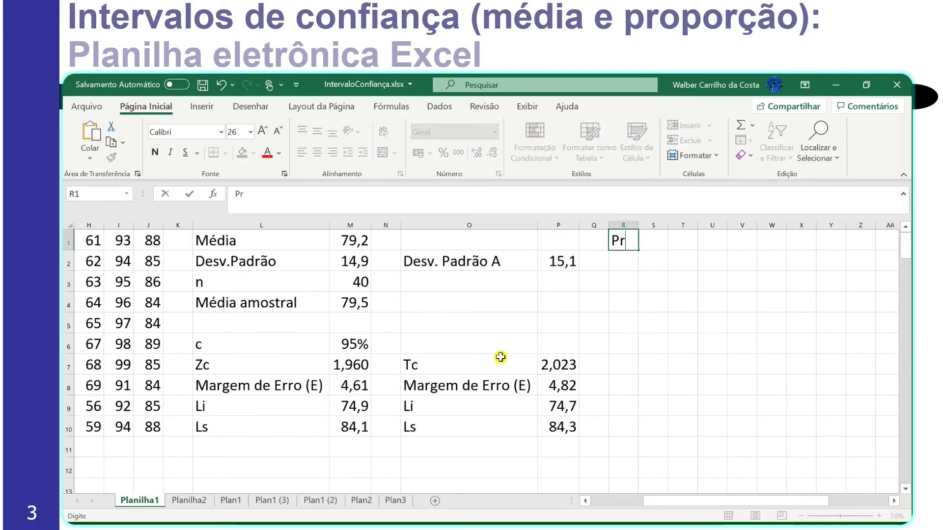
text(oporção)
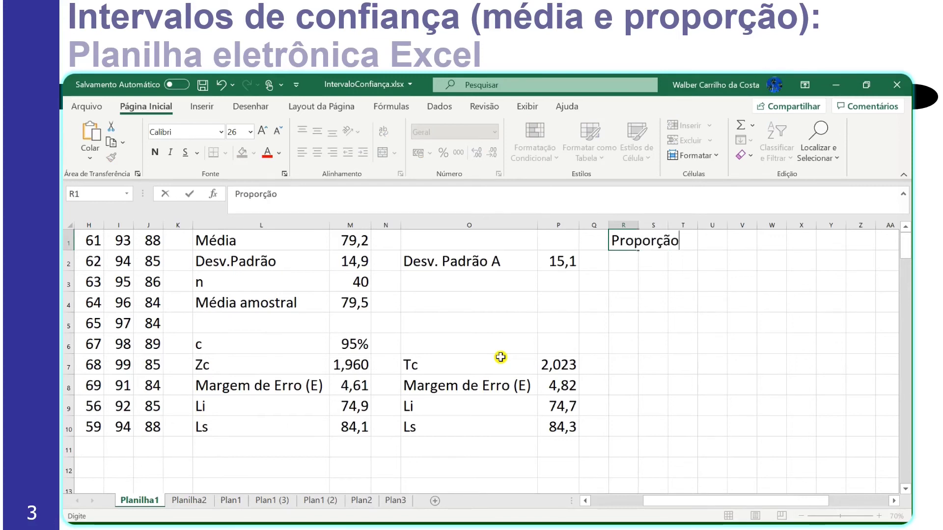
text( > 8)
key(Return)
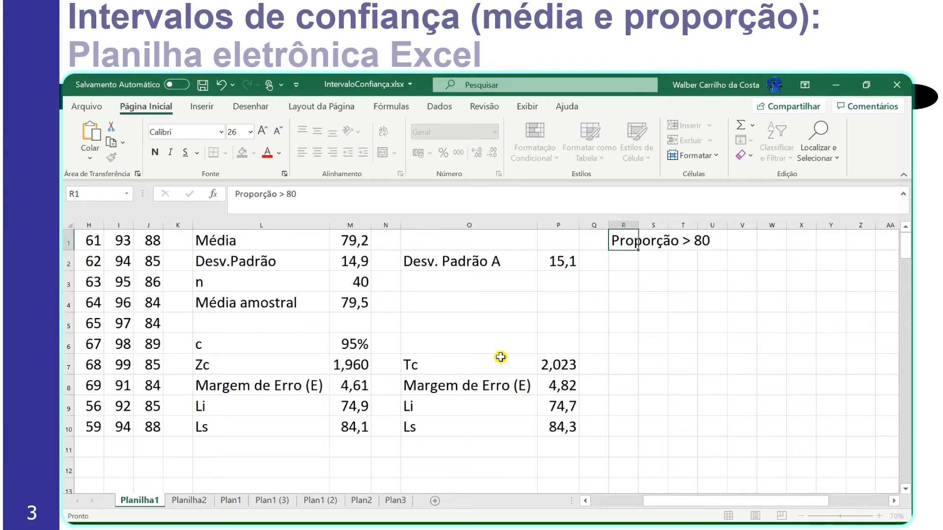
double_click(639, 229)
click(638, 242)
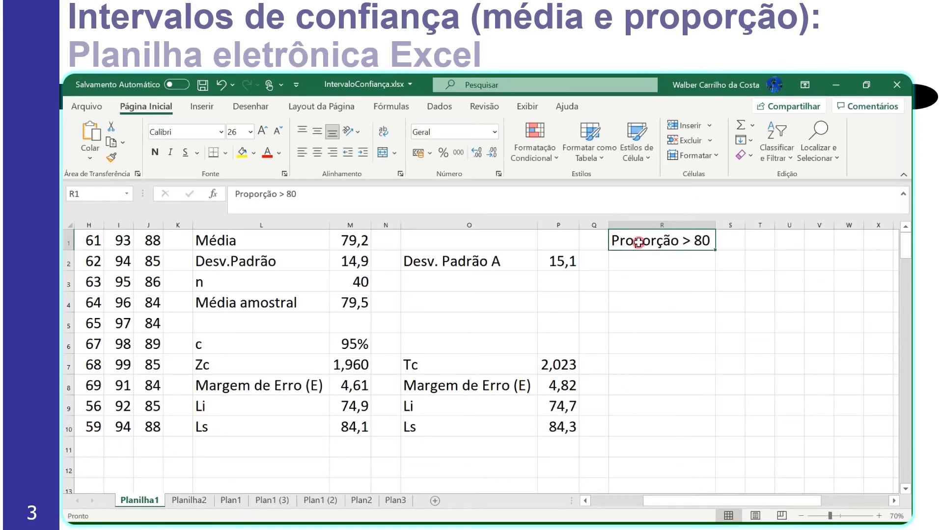
Examine the extent of the population data in A1:J10.
key(ctrl+Home)
key(Right)
key(Right)
key(Right)
key(Right)
key(Right)
key(Right)
key(Right)
key(Right)
key(Right)
key(Down)
key(Down)
key(Down)
key(Down)
key(Down)
key(Down)
key(Down)
key(Down)
key(Down)
key(Left)
key(Left)
key(Left)
key(Left)
key(Left)
key(Left)
key(Left)
key(Left)
key(Left)
Count the population values above 80 in S1 with =CONT.SE(A1:J10;">80"), checking the referenced range before accepting it.
key(Right)
key(Right)
key(Right)
key(Right)
key(Right)
key(Right)
key(Right)
key(Right)
key(Right)
key(Right)
key(Right)
key(Left)
key(Up)
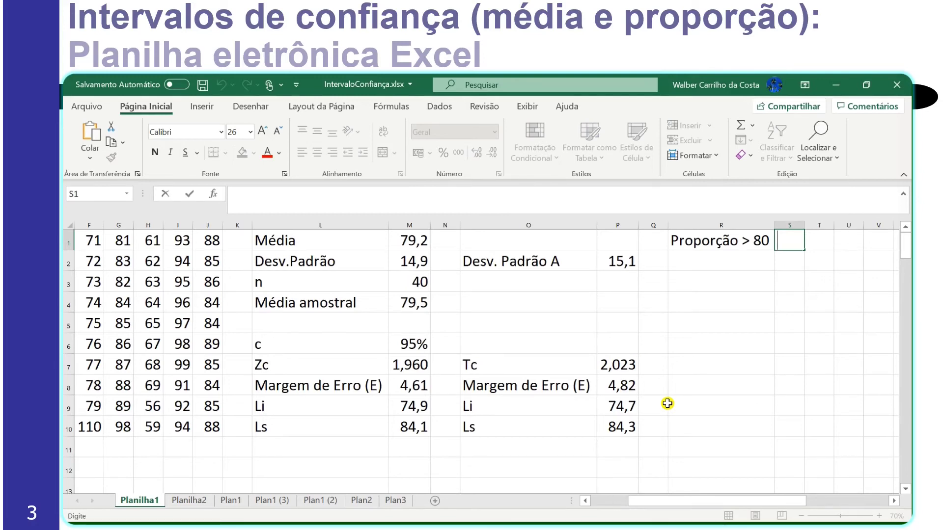
text(=)
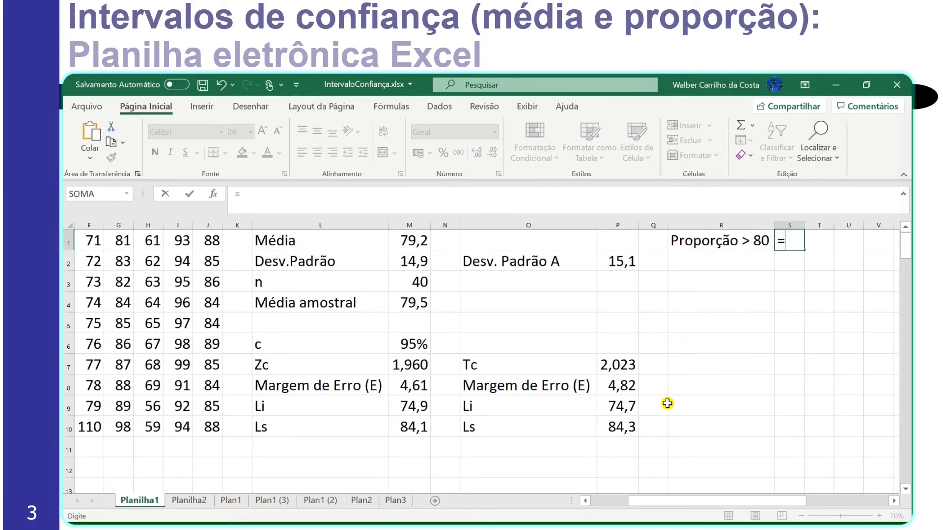
key(Escape)
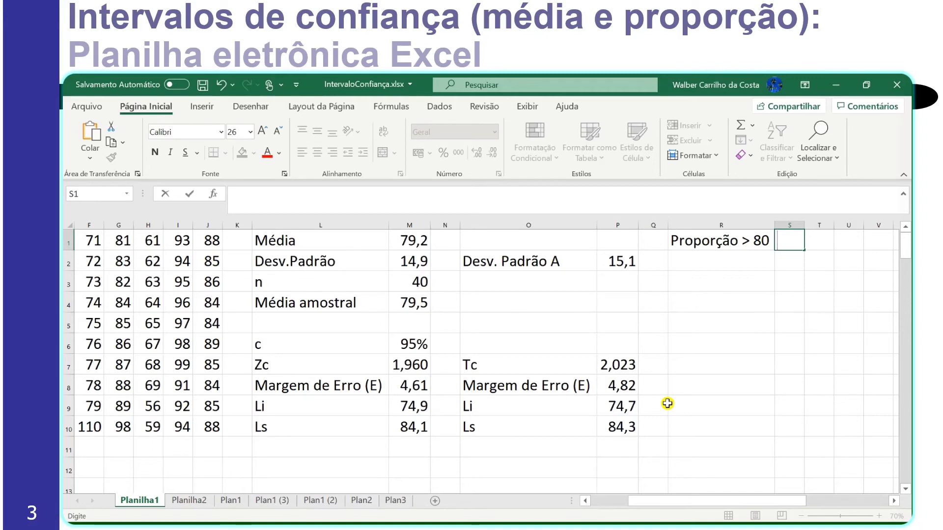
text(=CONT.SE(A1:J10;">80"))
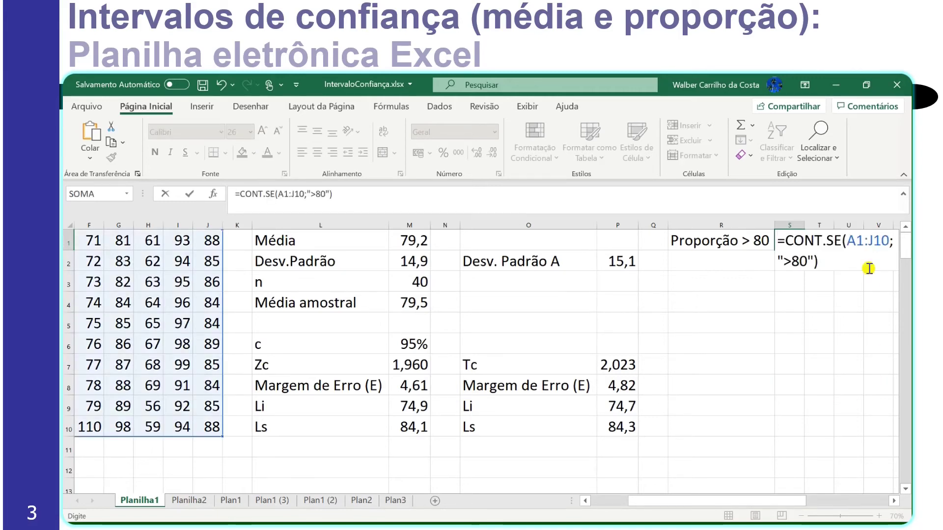
drag(663, 501, 611, 506)
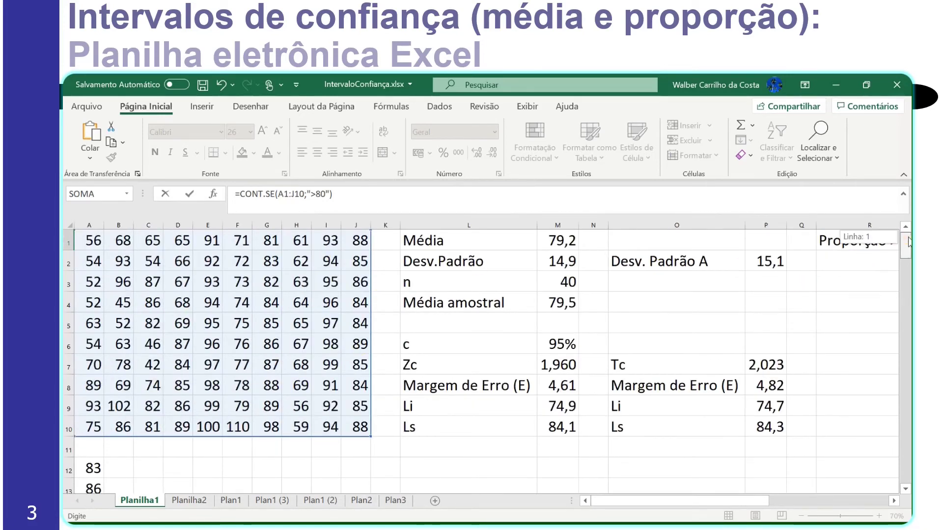
drag(662, 502, 721, 503)
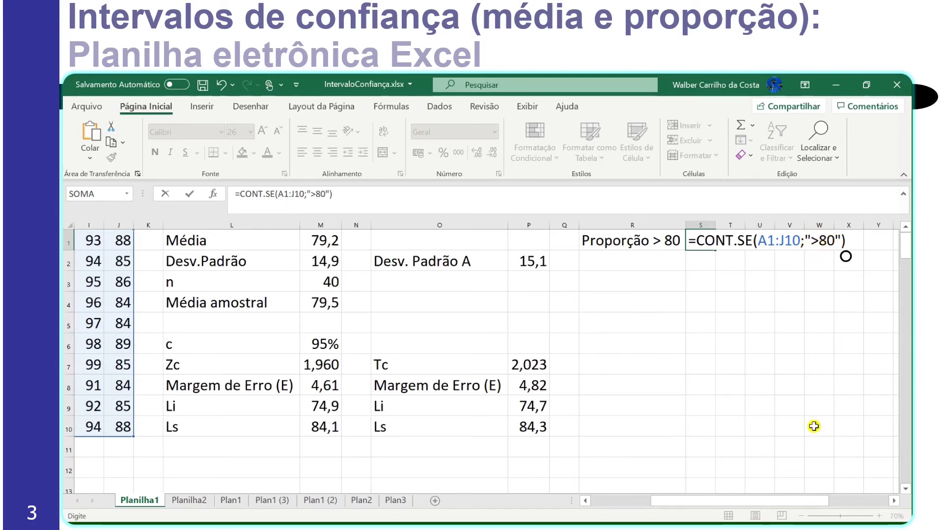
key(Return)
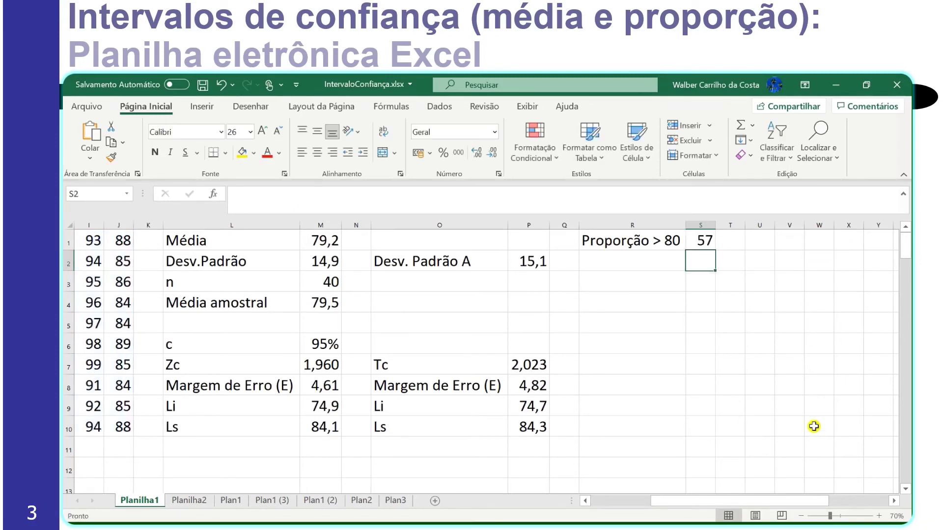
Review the count formula in S1 and look back across the population data along row 1.
key(Up)
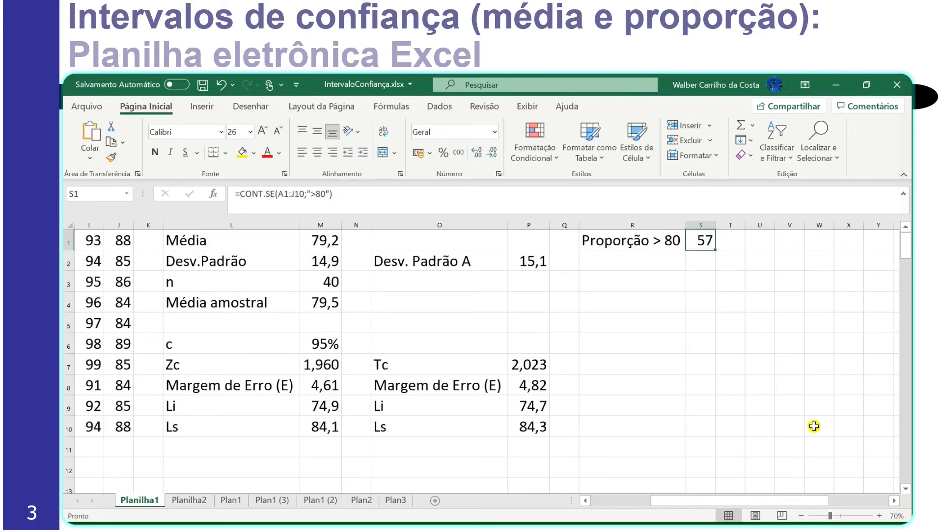
key(Left)
key(Left)
key(Left)
key(Left)
key(Left)
key(Left)
key(Left)
key(Left)
key(Left)
key(Left)
key(Left)
key(Left)
key(Left)
key(Left)
key(Left)
key(Left)
key(Left)
key(Left)
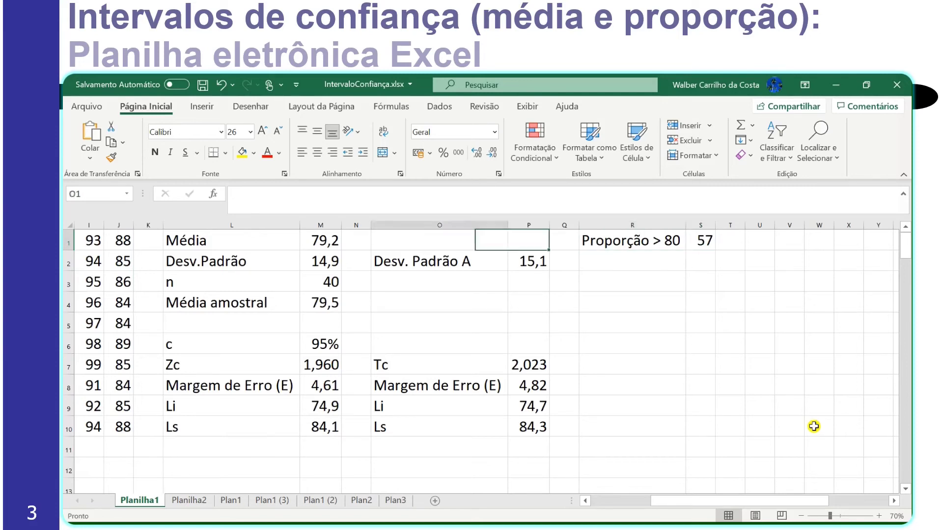
key(Right)
key(Right)
key(Right)
key(Right)
key(Right)
key(Right)
key(Right)
key(Right)
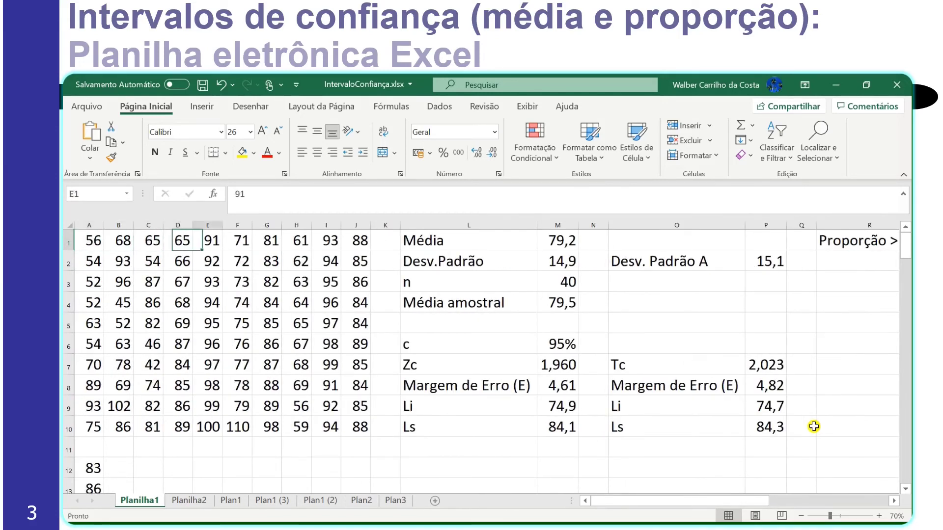
key(Right)
key(Right)
key(Right)
key(Right)
key(Right)
key(Right)
key(Right)
key(Right)
key(Right)
key(Right)
key(Right)
key(Right)
key(Right)
key(Right)
key(Right)
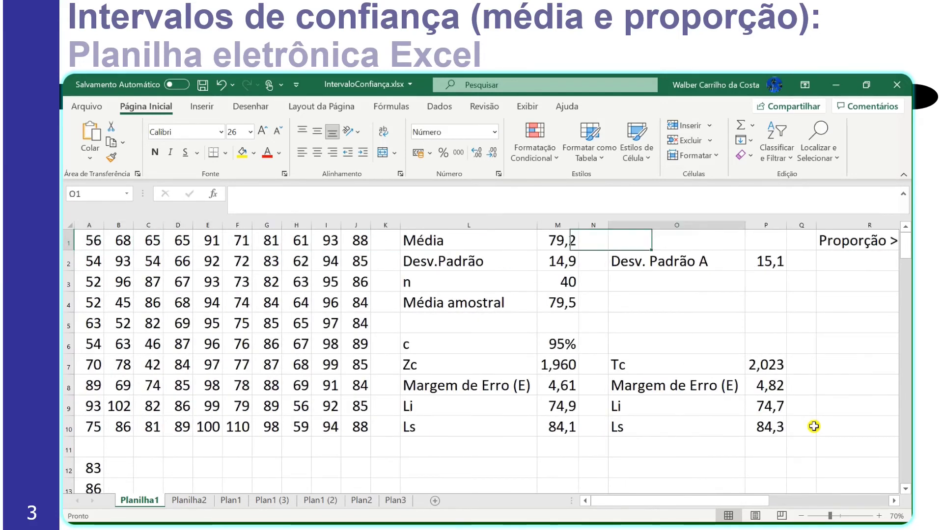
Enter the label Proporção pop. in R2.
key(Left)
key(Left)
key(Left)
key(Left)
key(Left)
key(Left)
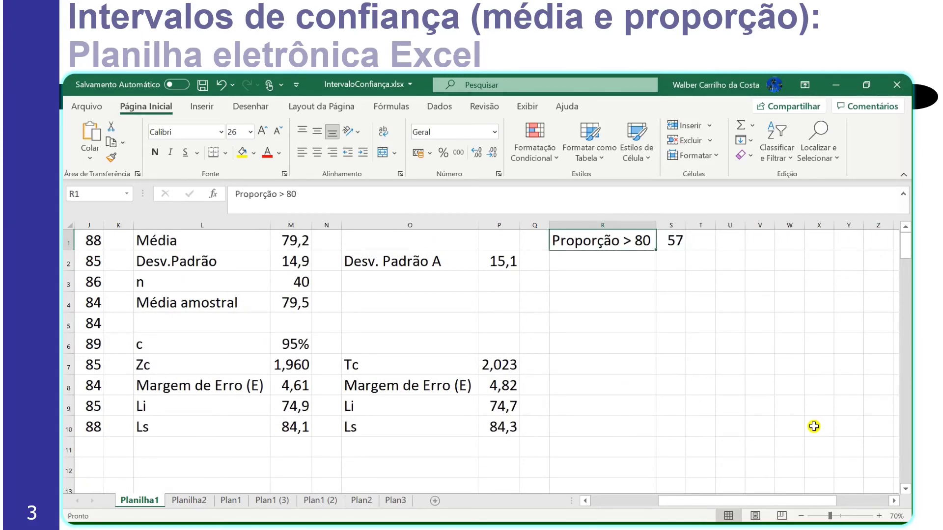
key(Down)
text(Proporção )
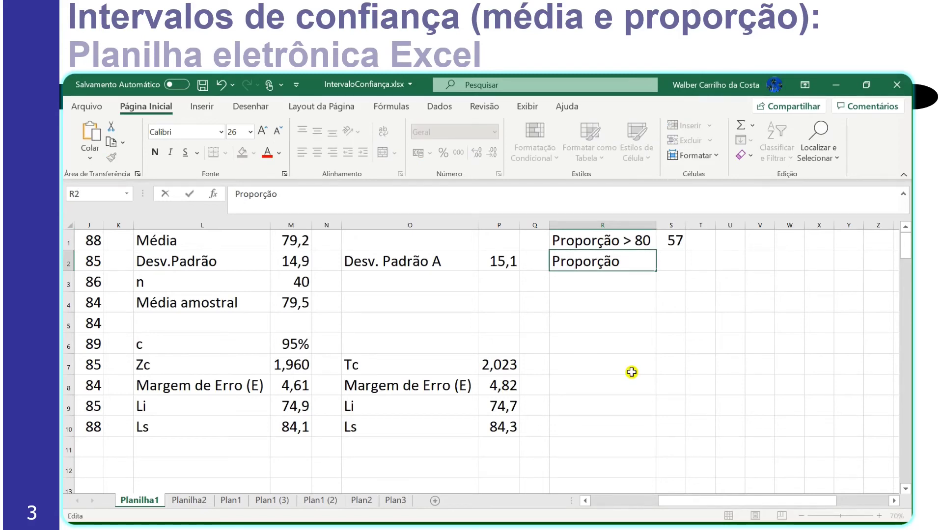
text(pop.)
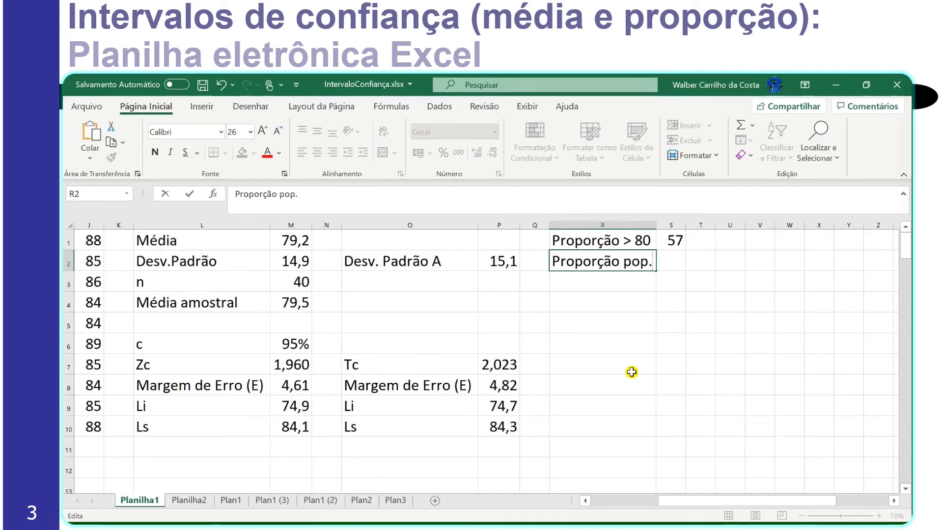
key(Return)
Calculate the population proportion in S2 with =S1/100 and show it with two decimal places.
key(Up)
key(Right)
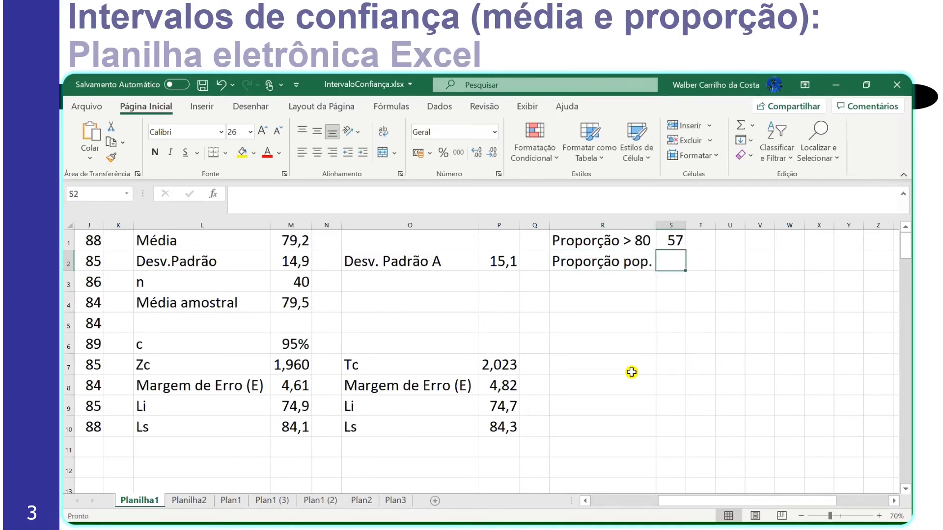
text(=)
key(Up)
text(/)
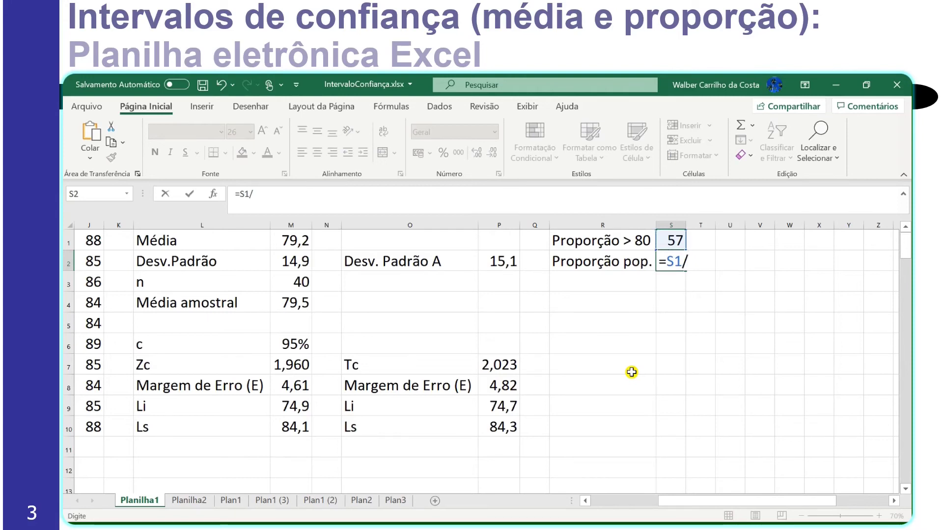
text(100)
key(Return)
key(Up)
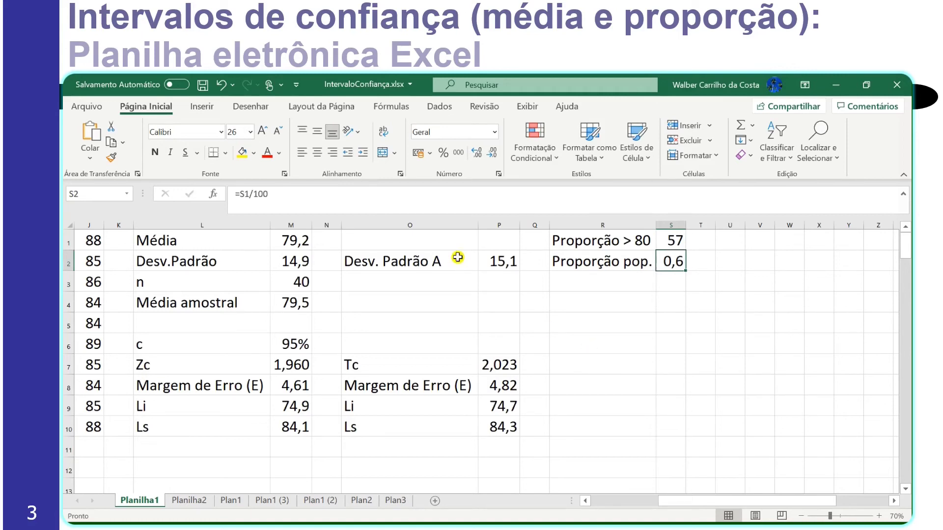
click(475, 153)
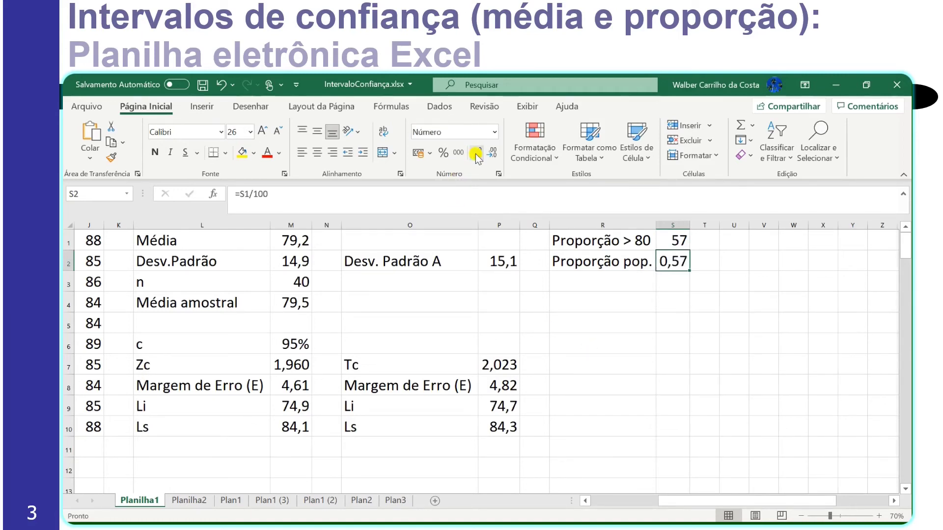
click(633, 246)
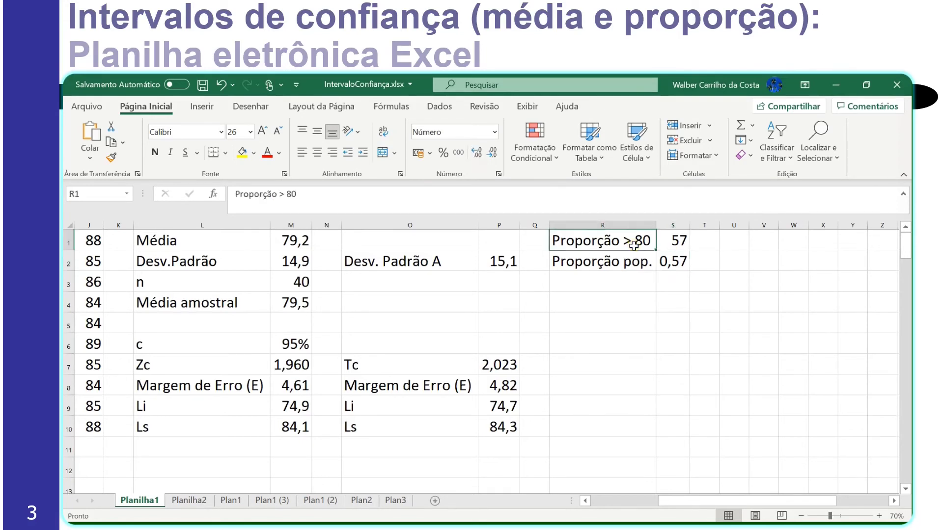
click(678, 243)
click(679, 259)
click(678, 258)
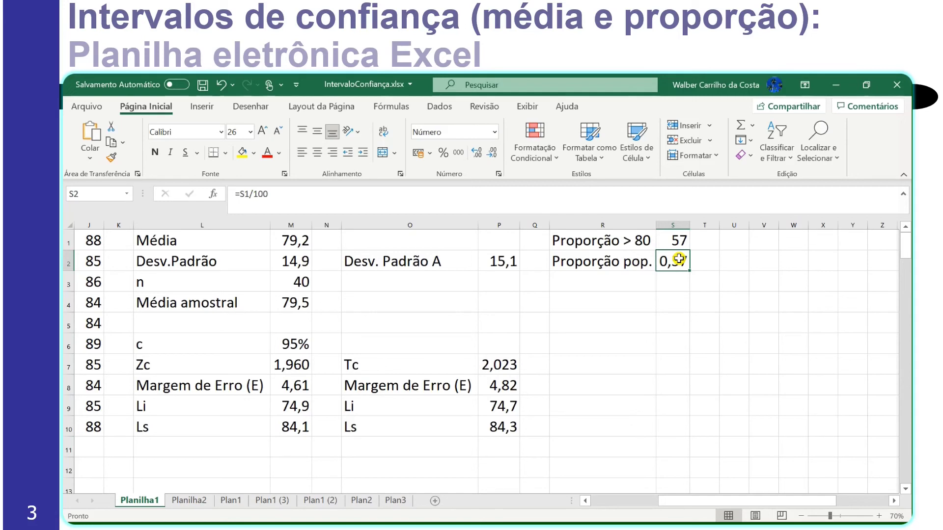
Enter the label Proporção Amostral in R4.
click(569, 300)
text(P)
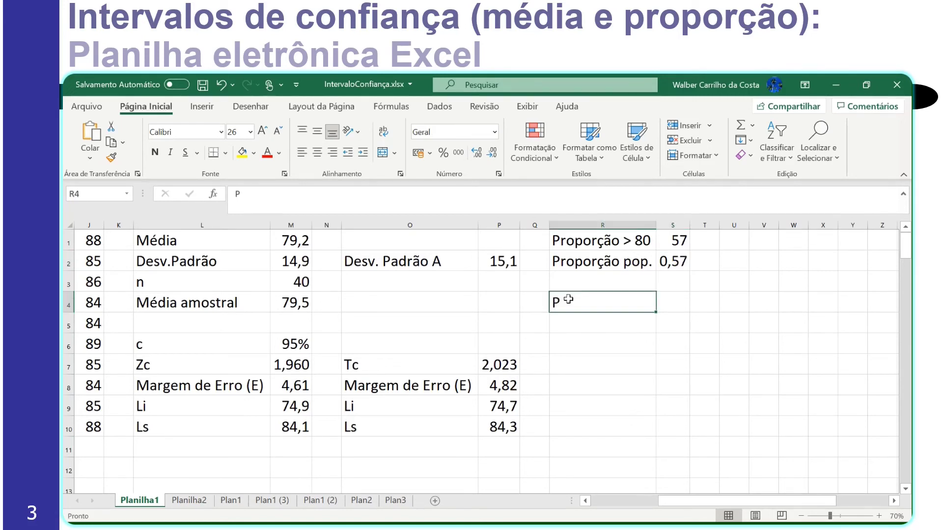
text(roporção )
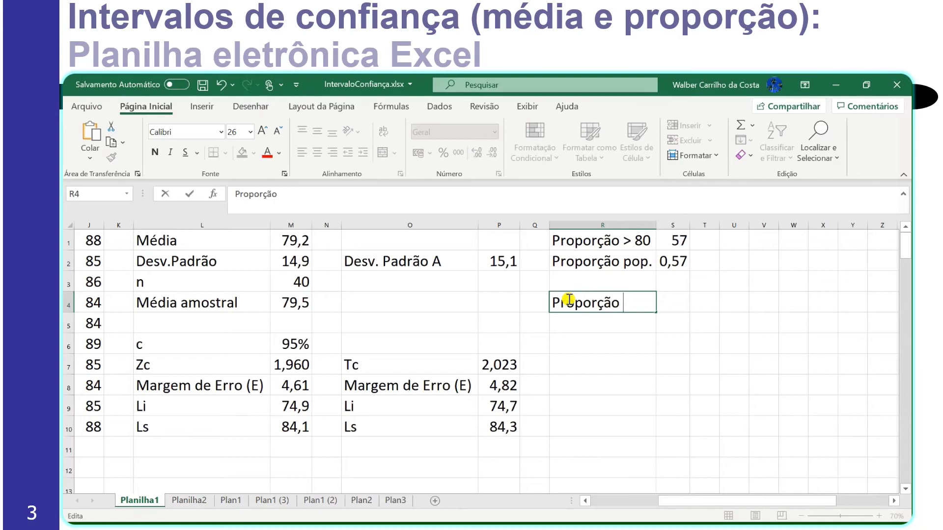
text(Amostral)
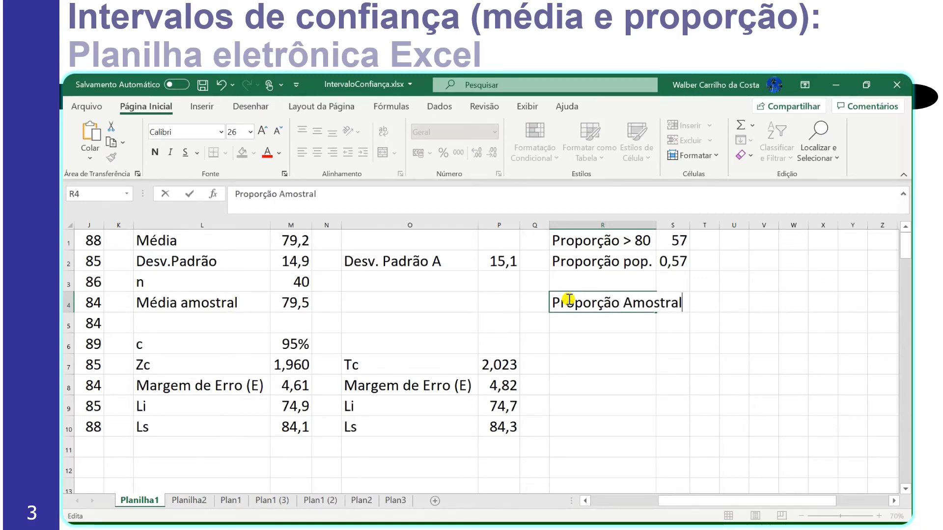
key(Return)
Count the sample values above 80 in S4 with =CONT.SE(A12:A51;">80"), checking the referenced sample range before accepting it.
click(707, 302)
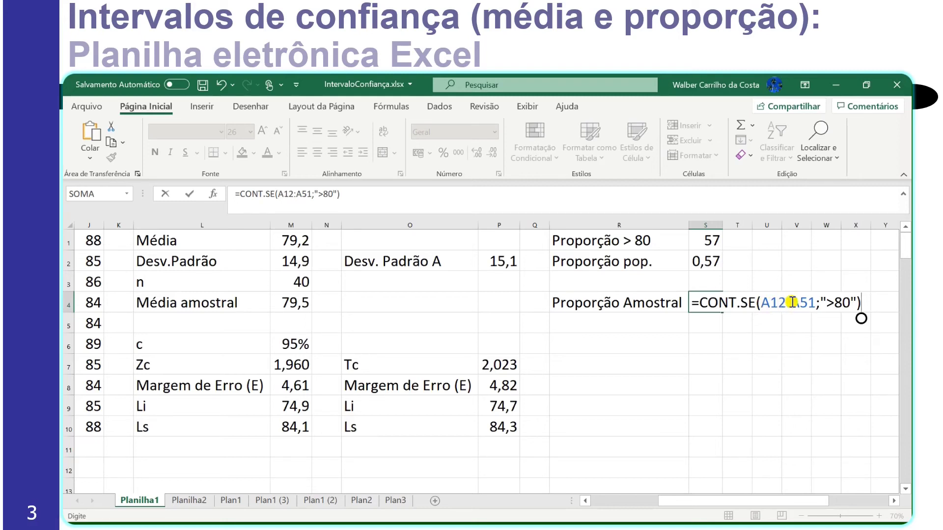
drag(777, 503, 682, 505)
drag(907, 246, 907, 202)
drag(641, 502, 731, 511)
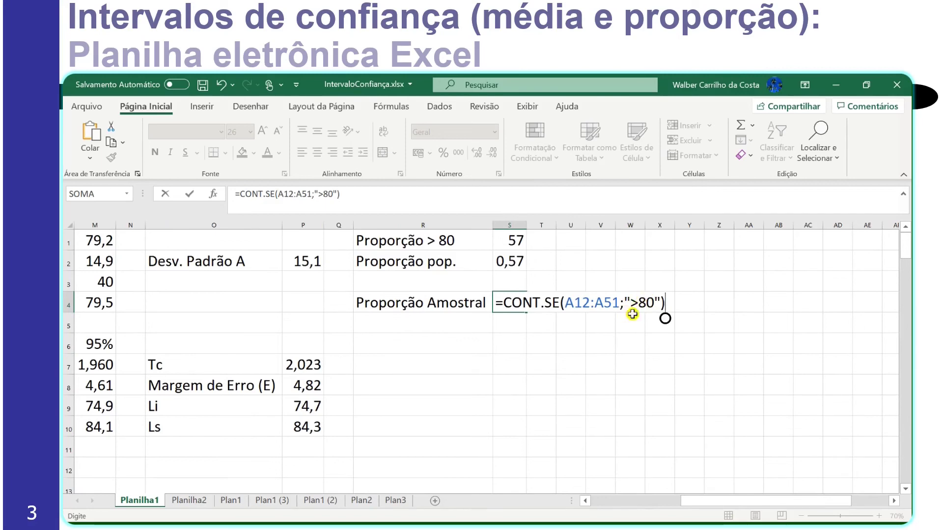
key(Return)
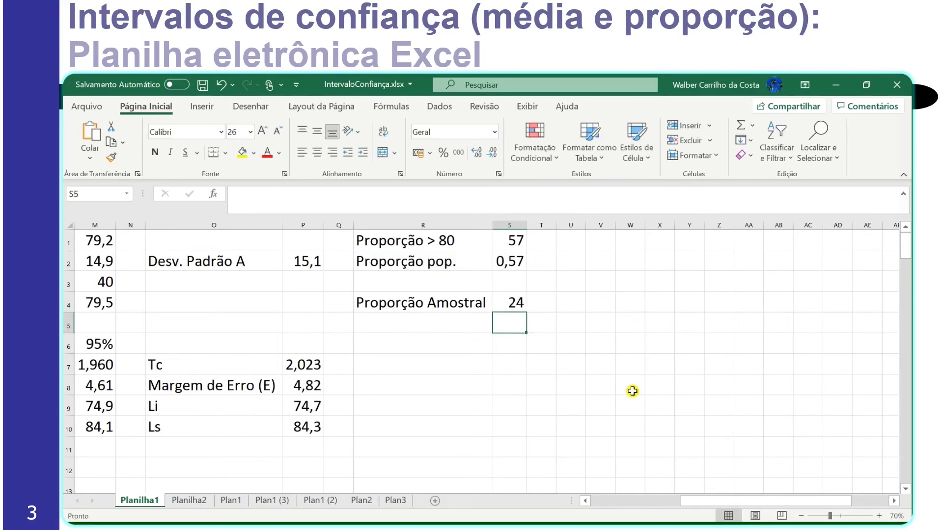
key(Up)
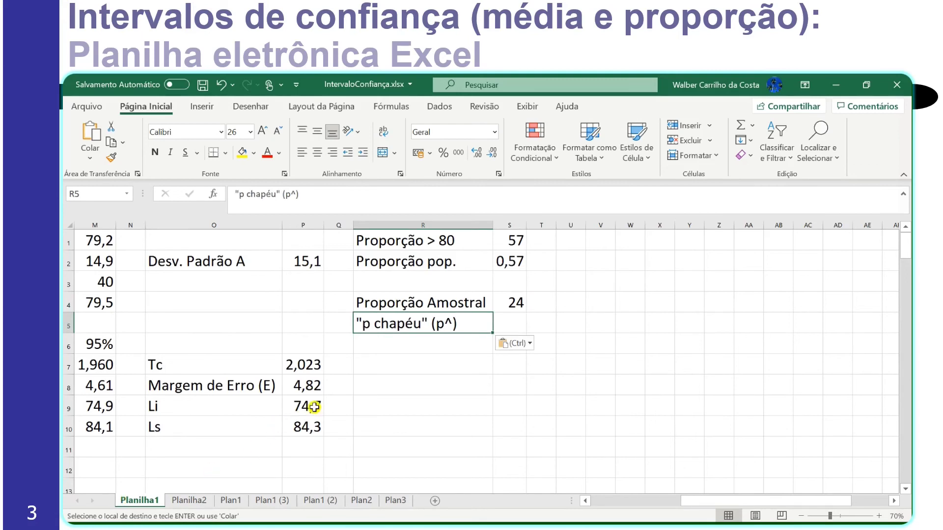
Calculate p chapéu in S5 by dividing the sample count by n with =S4/M3, and show two decimal places.
click(513, 319)
key(Escape)
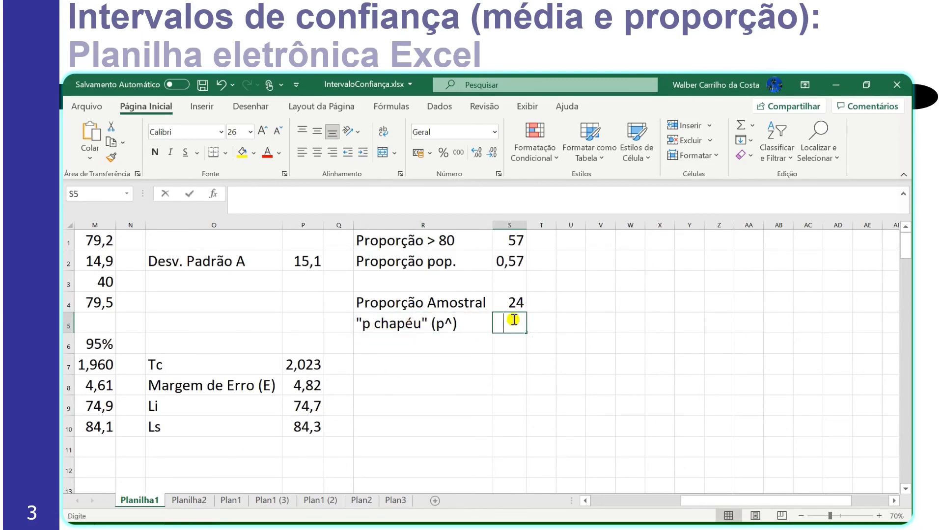
text(=)
key(Up)
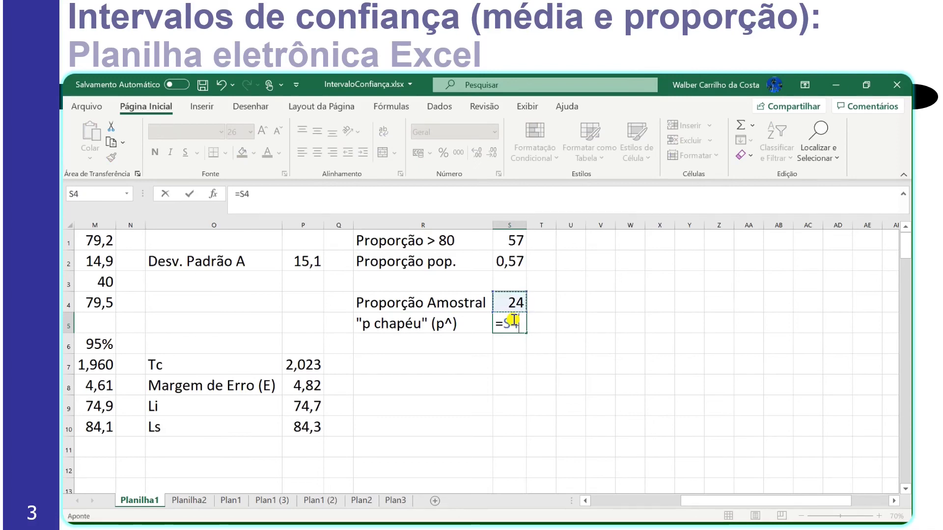
text(/)
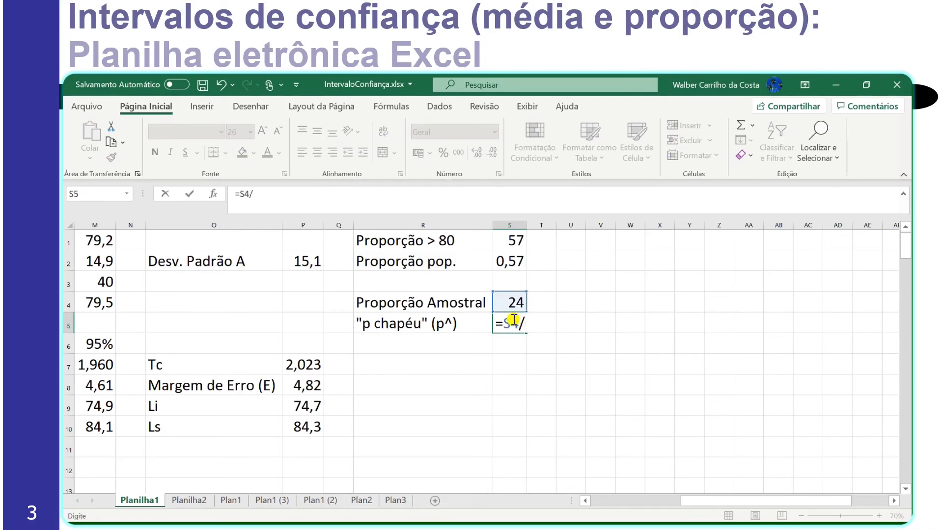
click(105, 282)
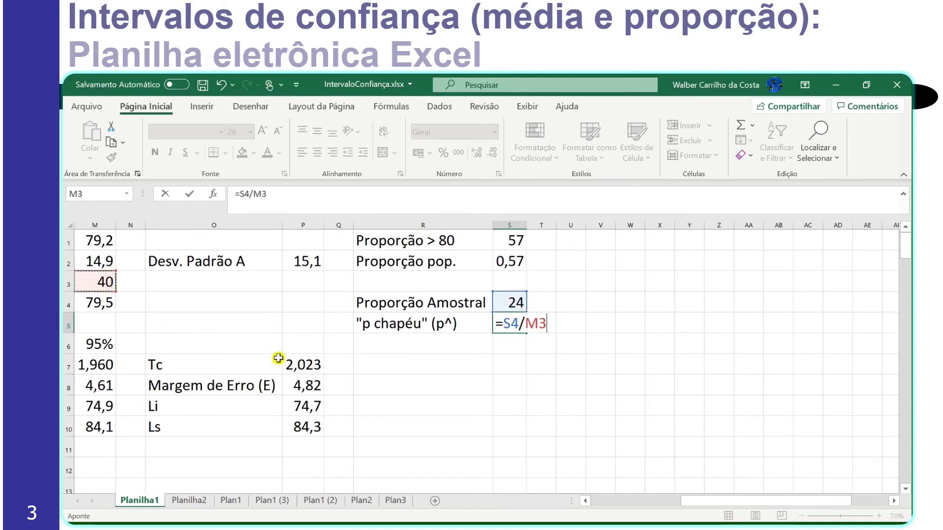
key(Return)
key(Up)
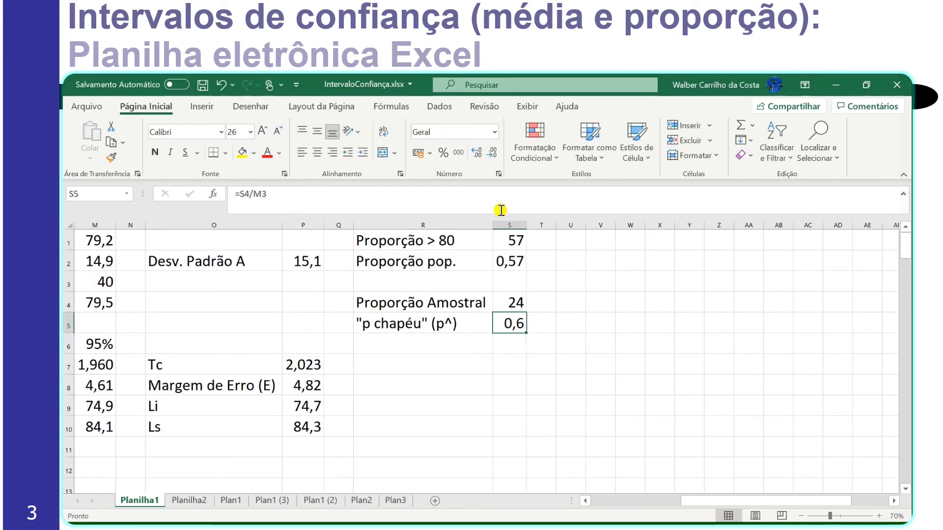
click(477, 153)
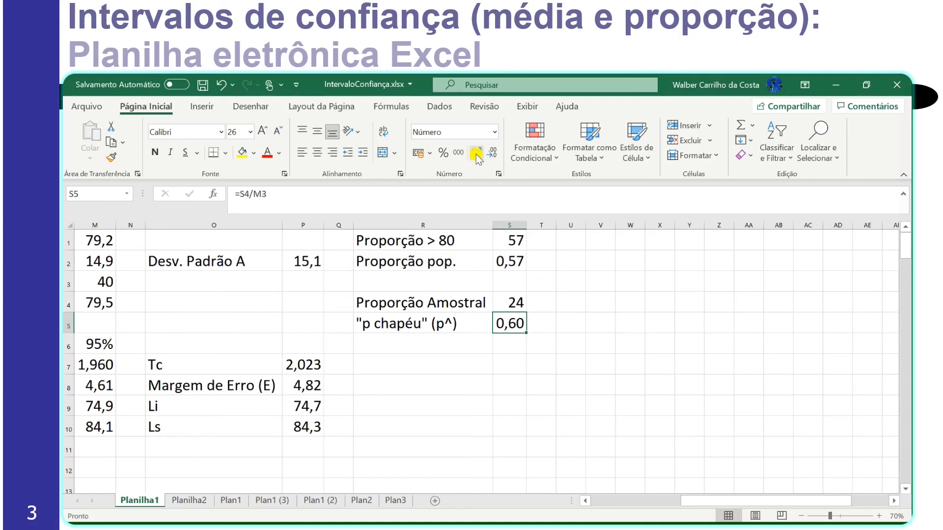
Copy the p chapéu label from R5 to R6 and change it to "q chapéu" (q^).
key(Left)
key(Down)
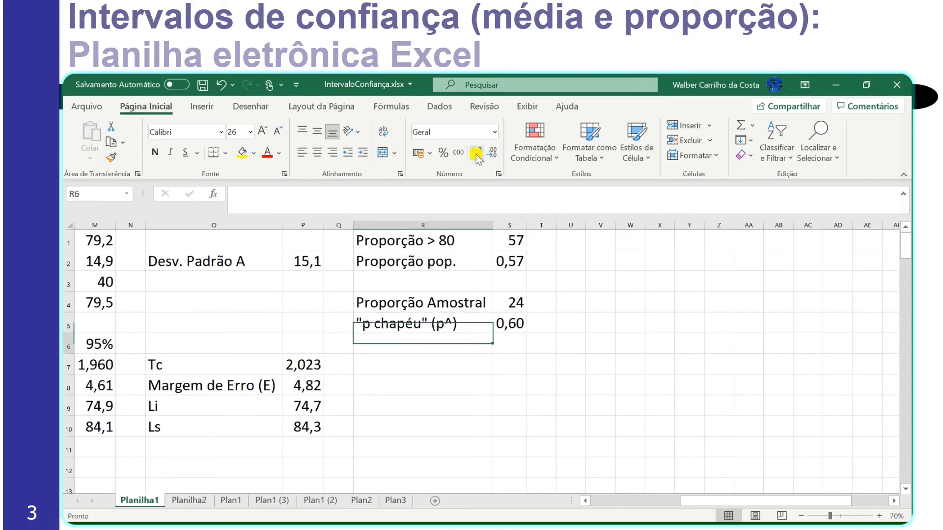
key(Up)
key(ctrl+c)
key(Down)
key(ctrl+v)
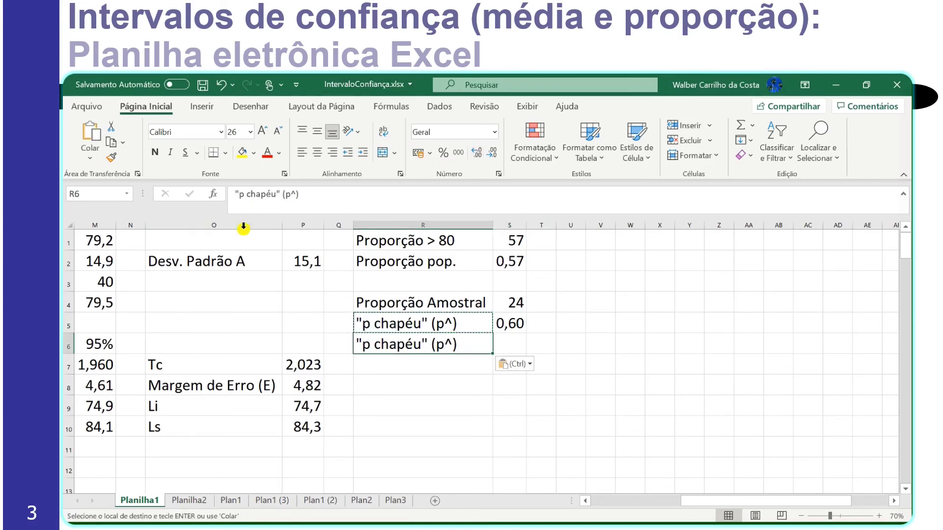
click(244, 198)
key(BackSpace)
text(q)
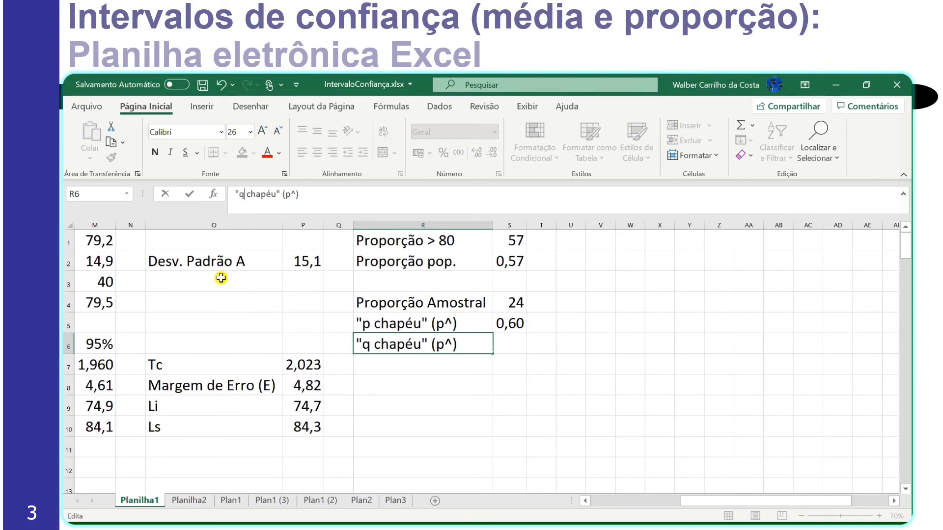
key(End)
key(Left)
key(Left)
key(BackSpace)
text(q)
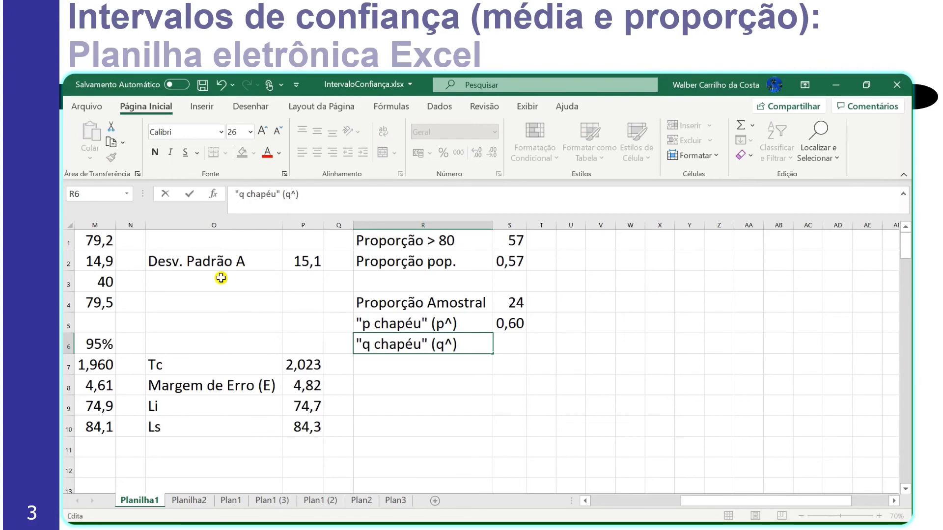
key(Return)
Calculate q chapéu in S6 as the complement of p chapéu with =1-S5.
key(Up)
key(Right)
text(=1)
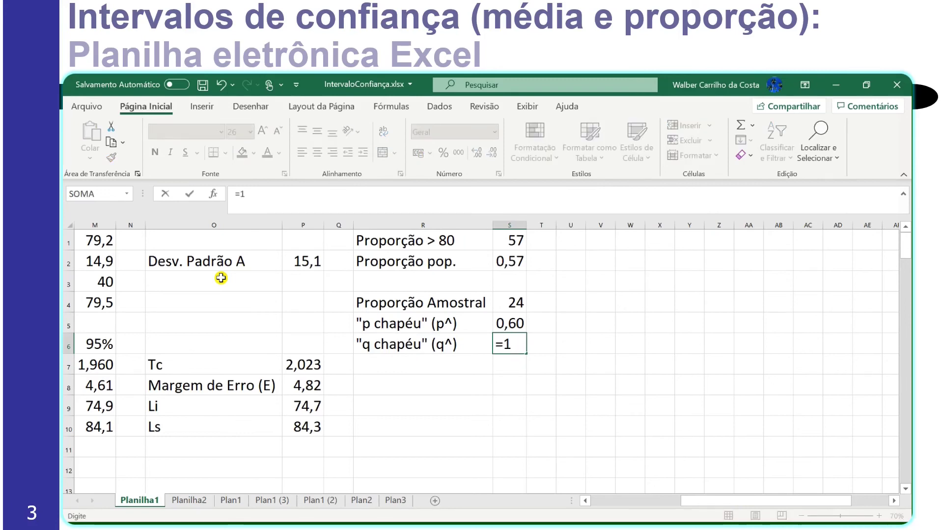
text(-)
click(512, 322)
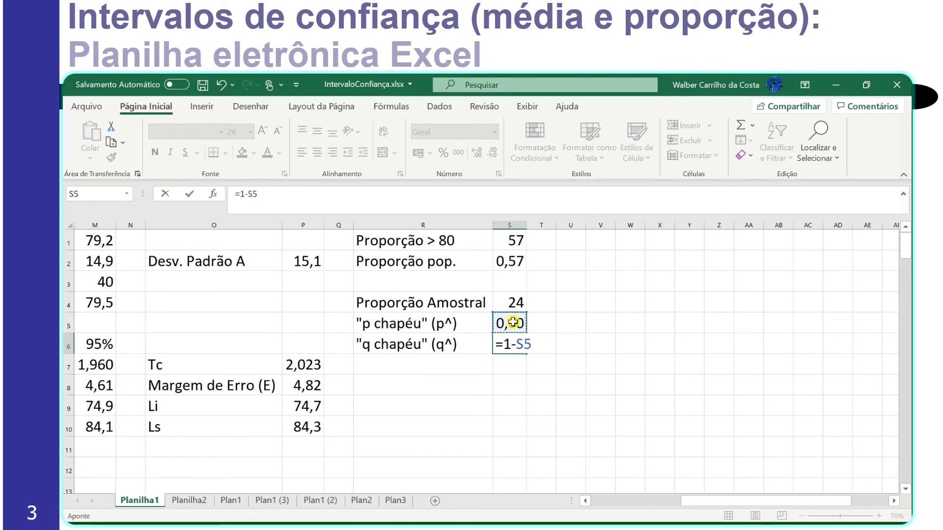
key(Return)
key(Up)
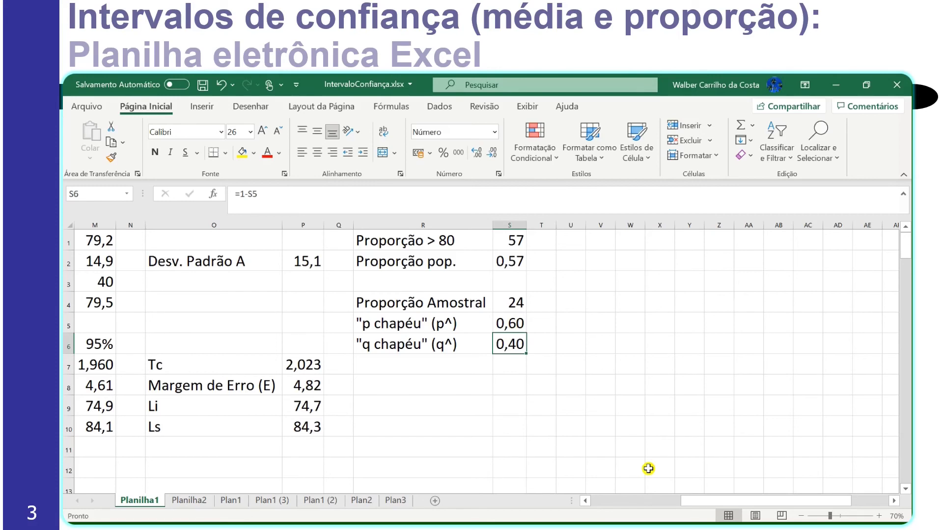
Paste the labels n.p^ and n.q^ into R7:R8 below the q chapéu row.
key(ctrl+c)
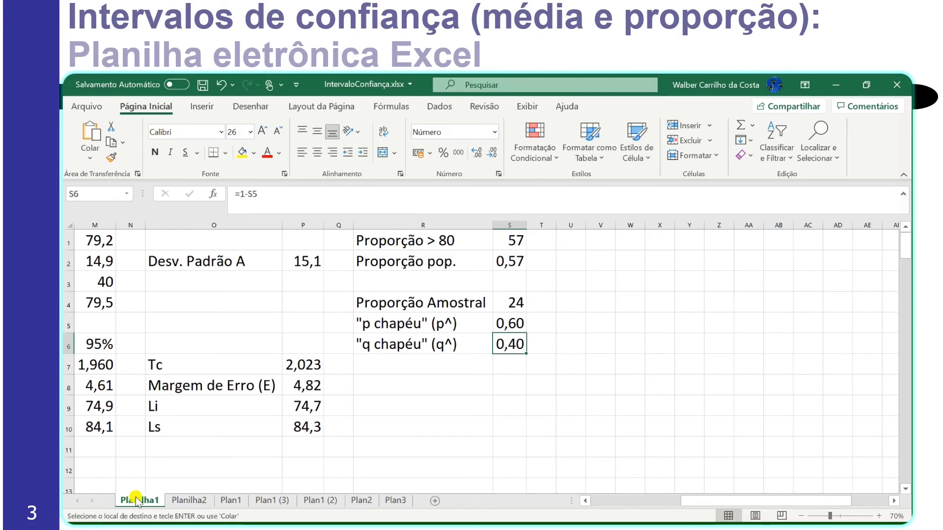
key(Left)
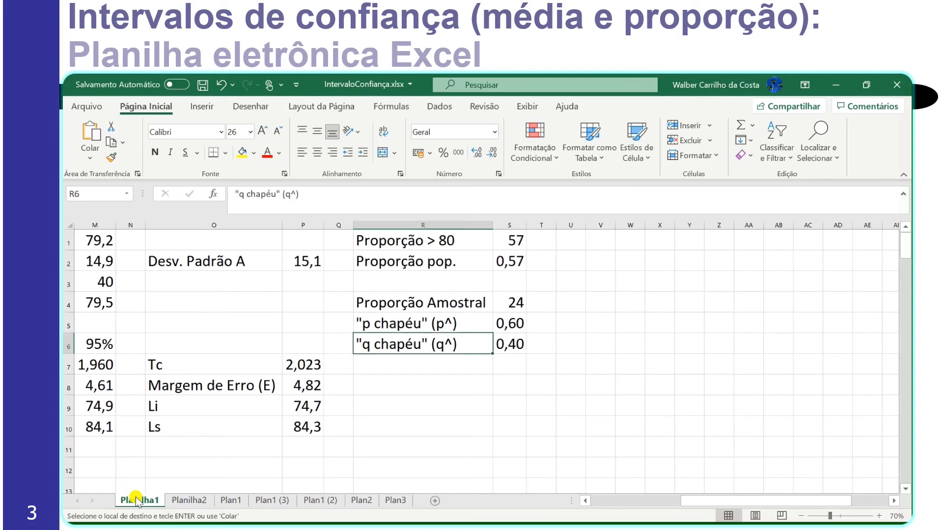
key(Down)
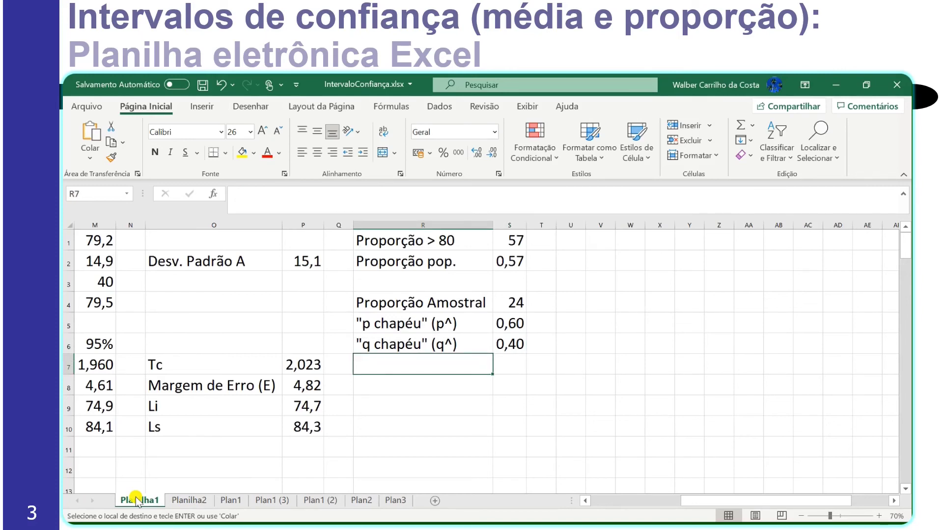
key(ctrl+v)
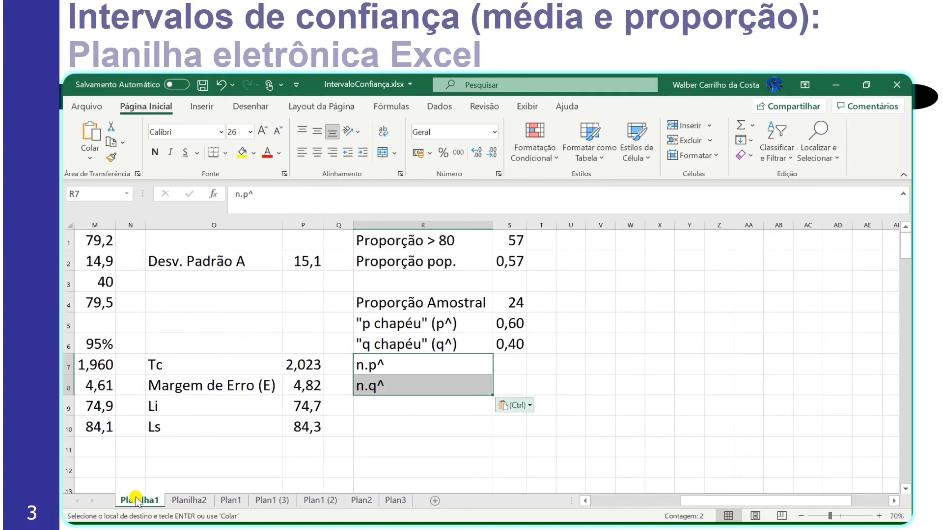
key(ctrl)
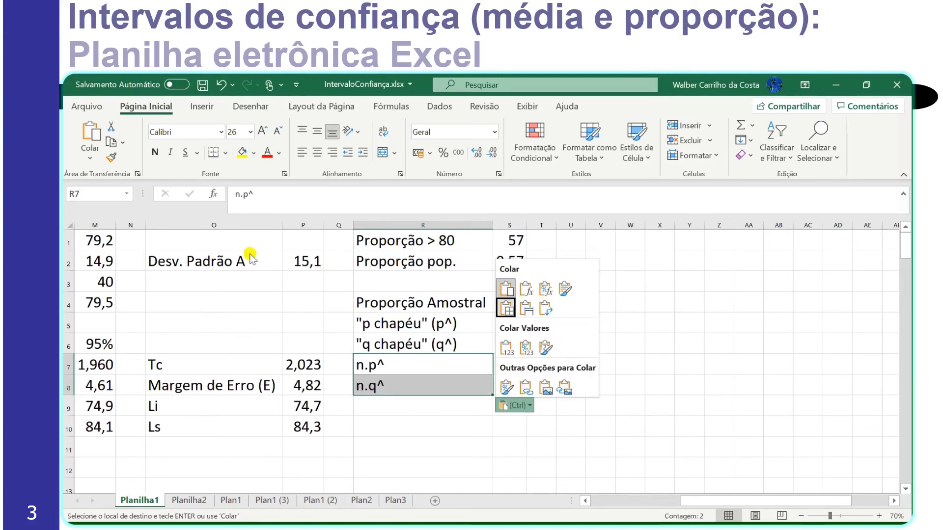
key(Escape)
click(399, 426)
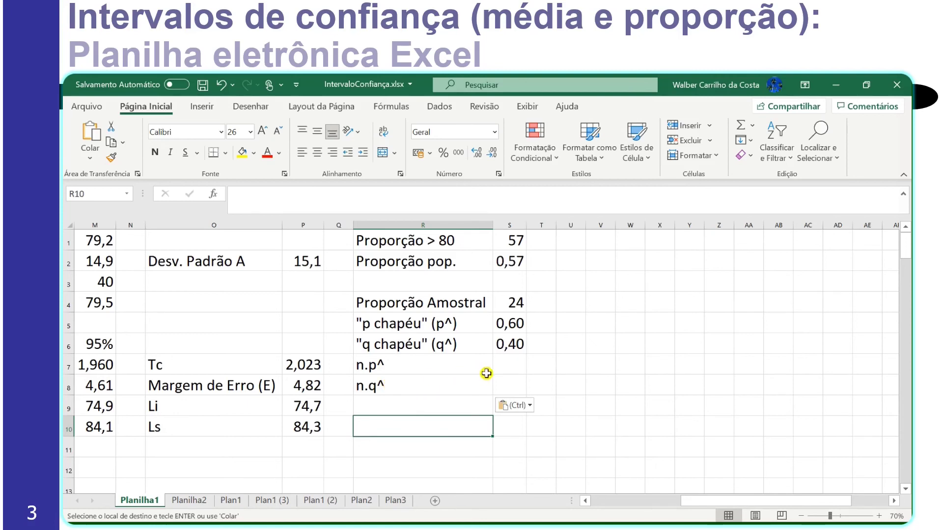
Calculate n.p^ in S7 by multiplying n by p chapéu with =M3*S5.
click(519, 367)
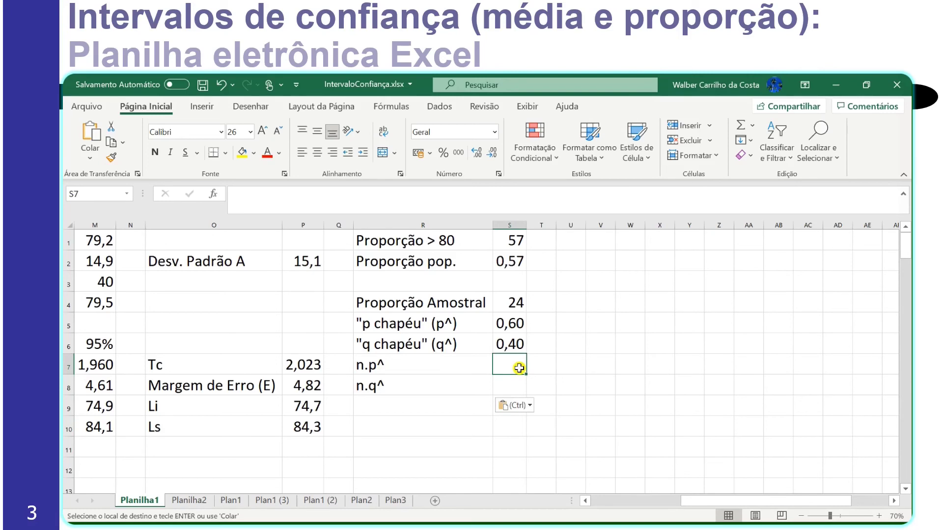
text(=)
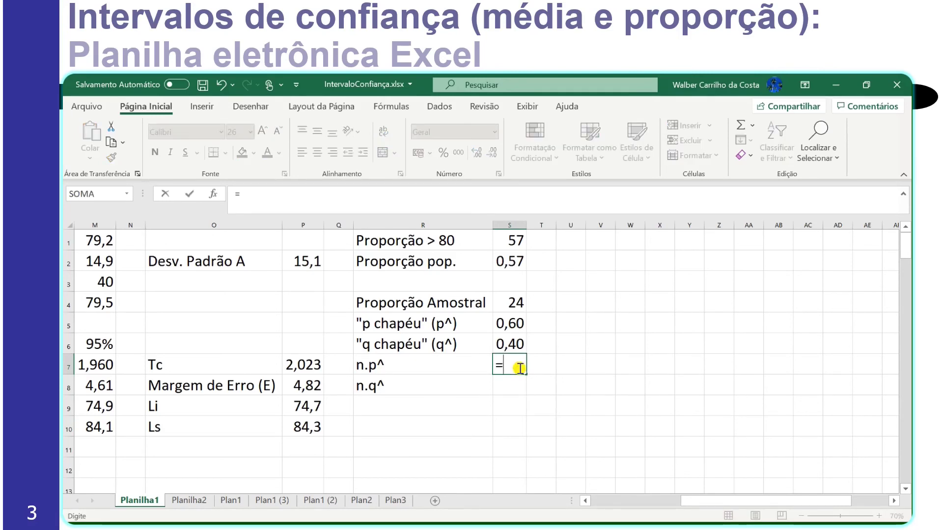
click(105, 284)
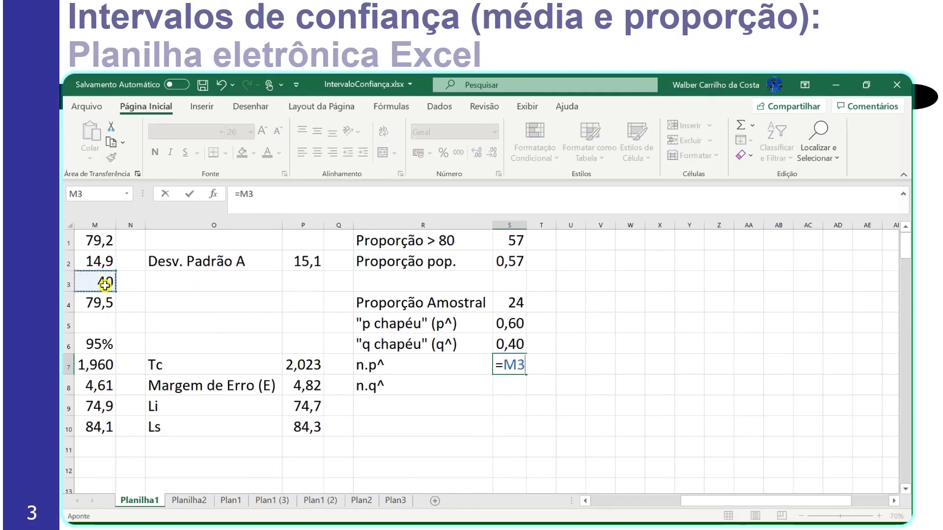
text(*)
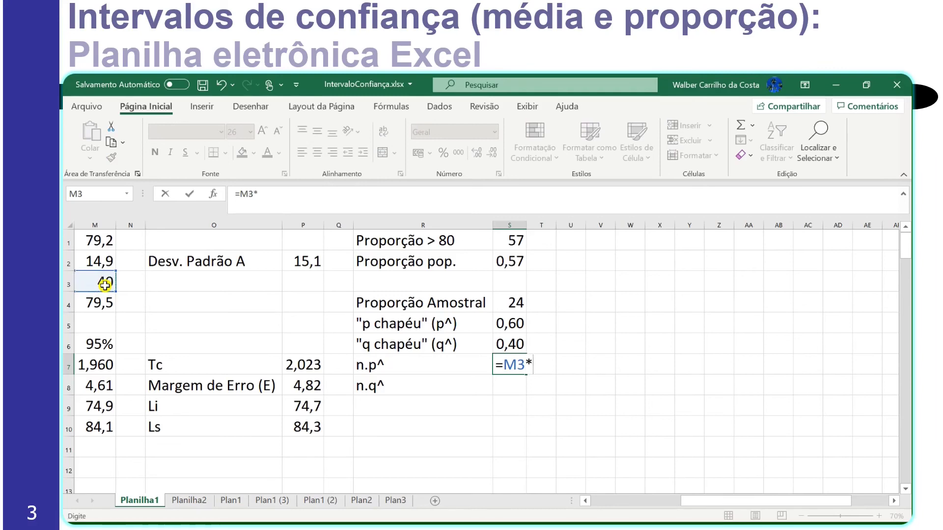
click(502, 324)
key(Return)
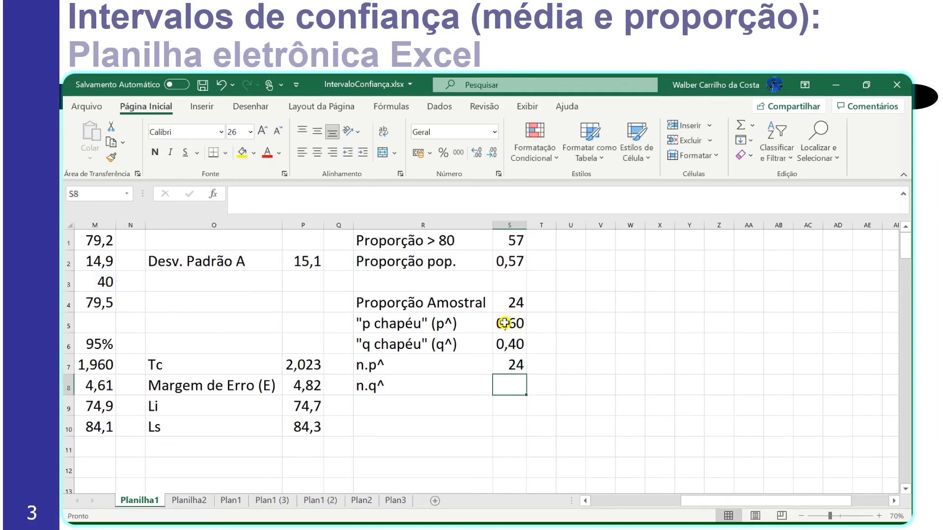
key(Up)
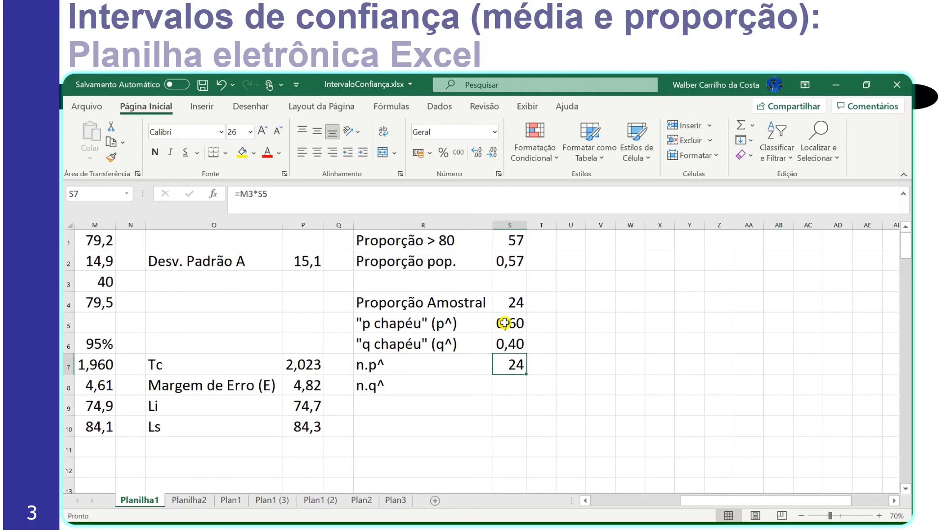
Calculate n.q^ in S8 by multiplying n by q chapéu with =M3*S6.
key(Down)
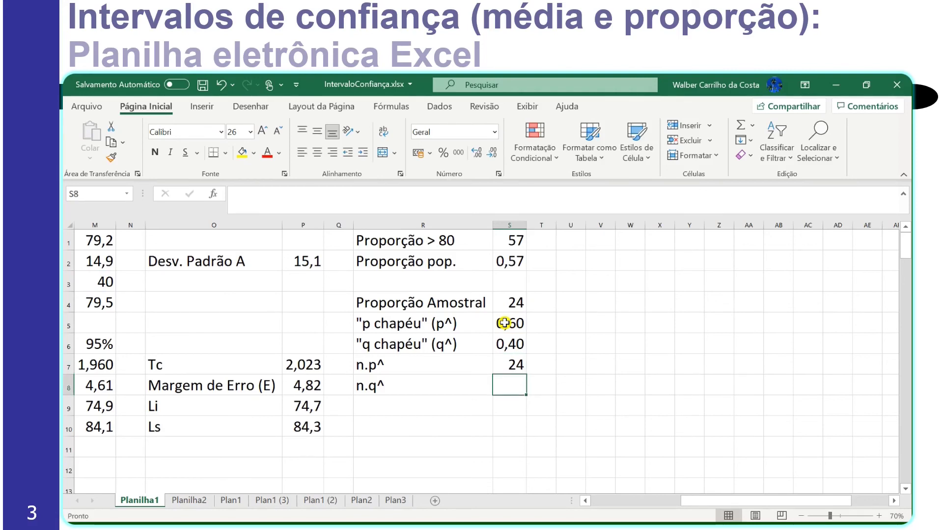
text(=)
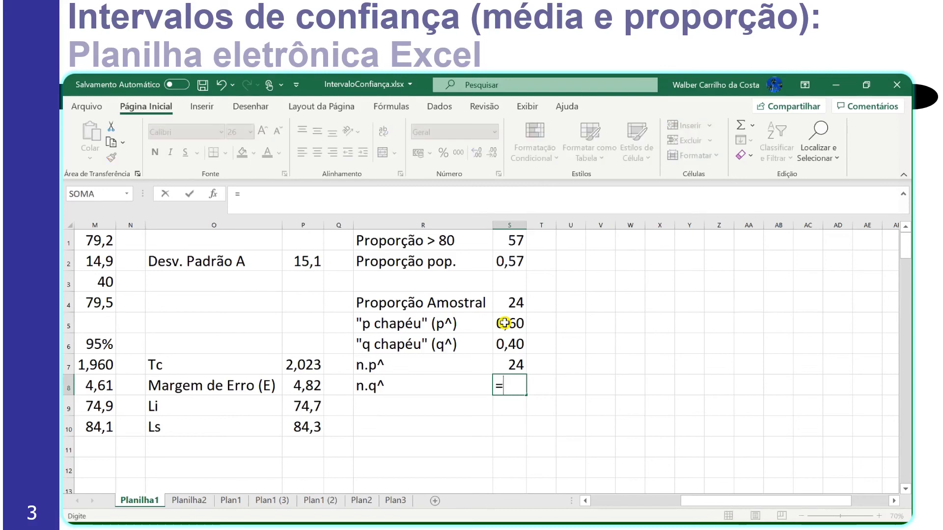
click(105, 287)
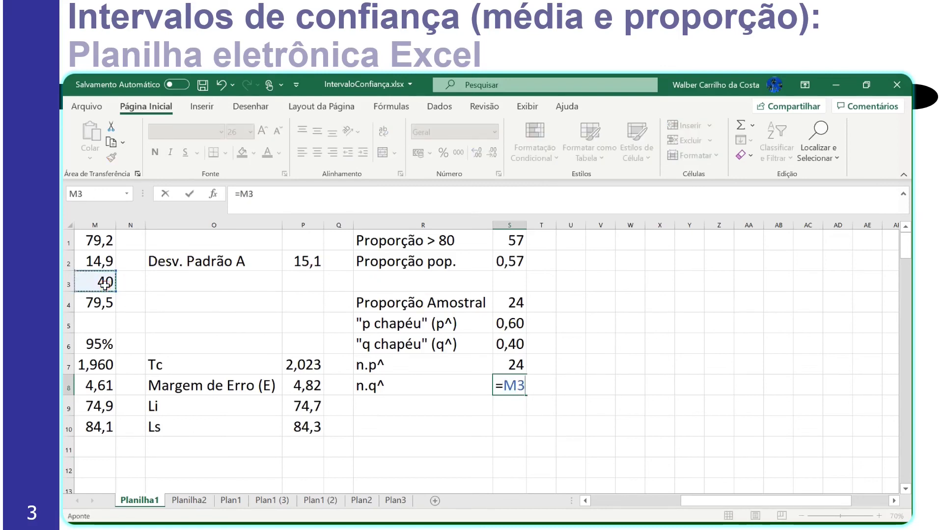
text(*)
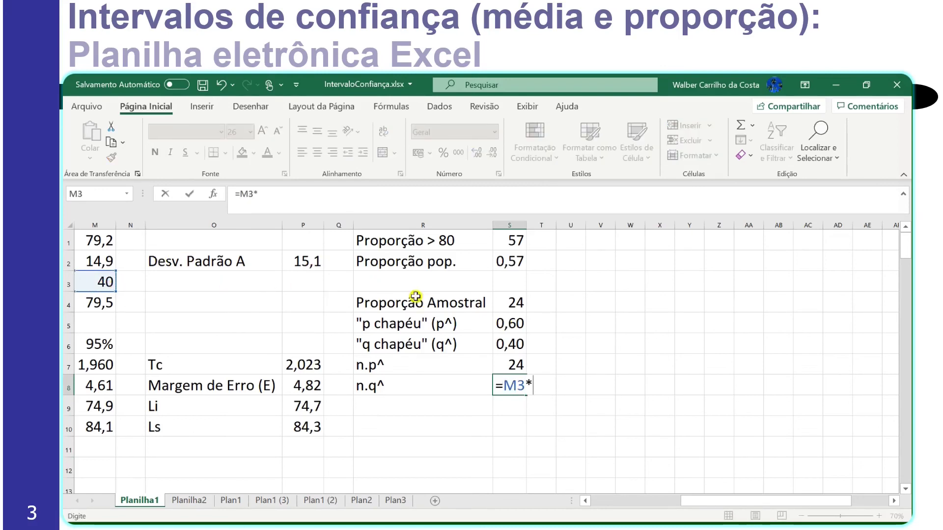
click(509, 344)
key(Return)
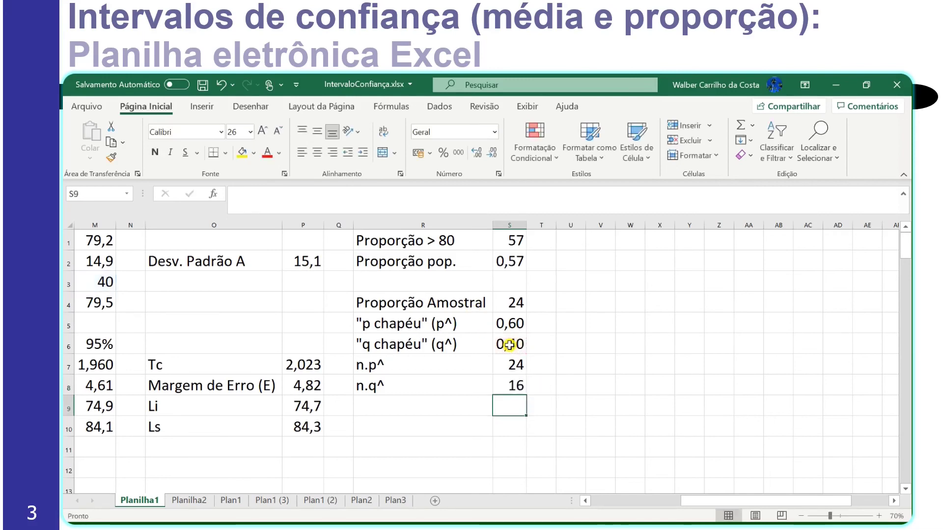
key(Up)
key(Up)
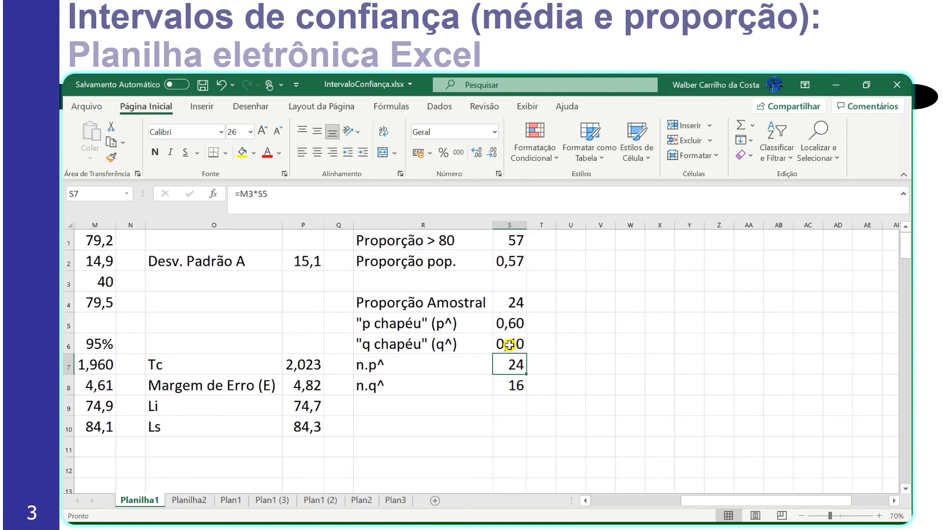
Label R9 as "Margem de Erro (E)" below the n.q^ row.
click(422, 406)
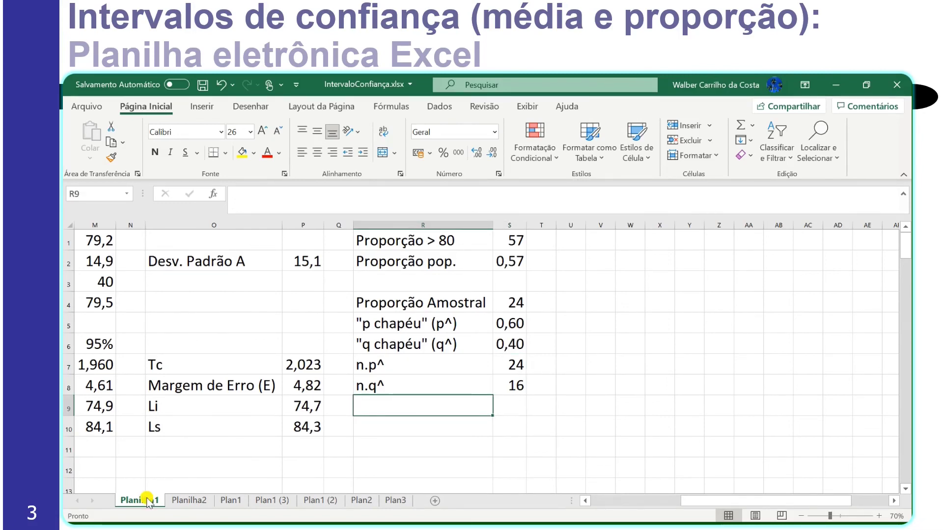
text(Mar)
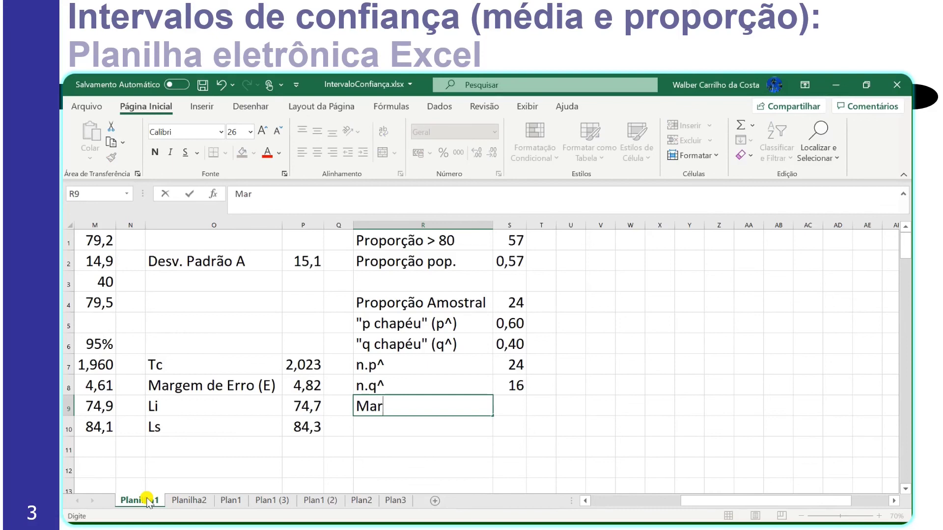
text(gem de)
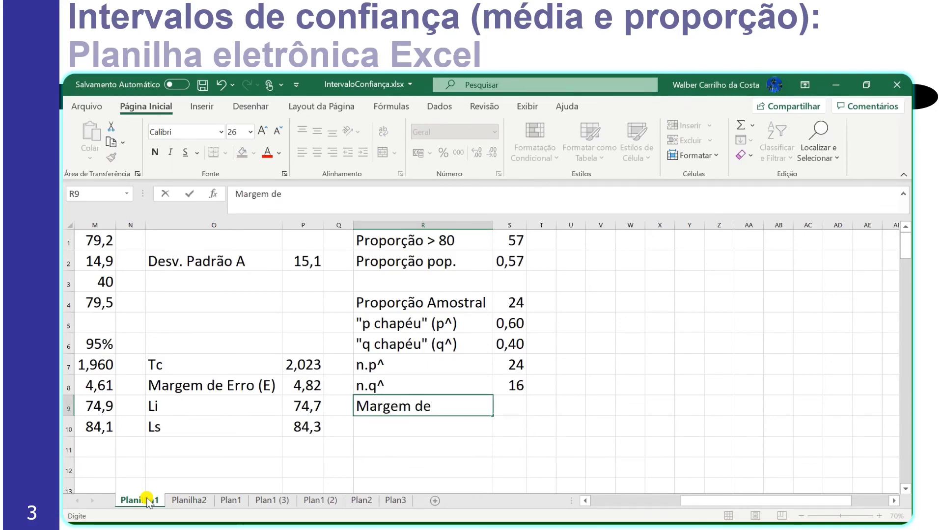
text( Erro (E))
key(Tab)
Calculate the proportion's margin of error in S9 from Zc, p^, q^ and n with =M7*(RAIZ((S5*S6)/M3)).
text(=M7*(RAIZ((S5*S6)/M3)))
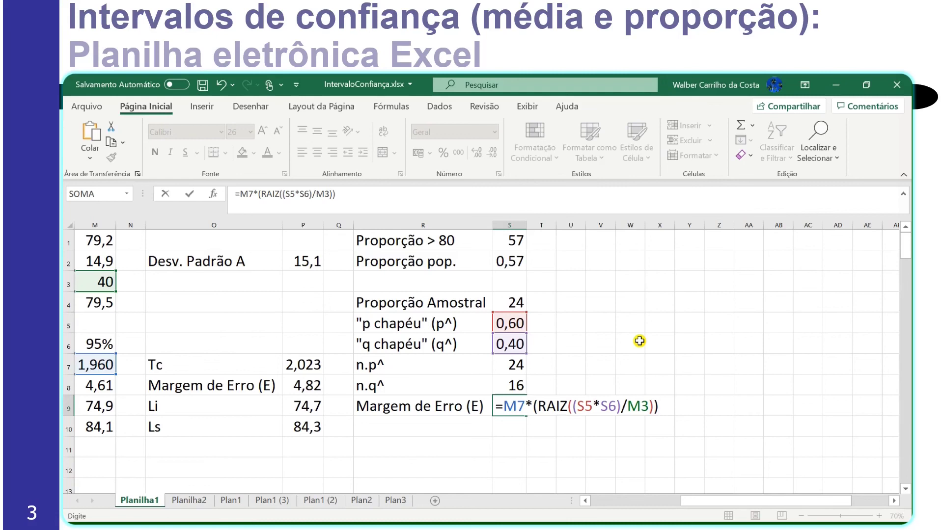
click(515, 407)
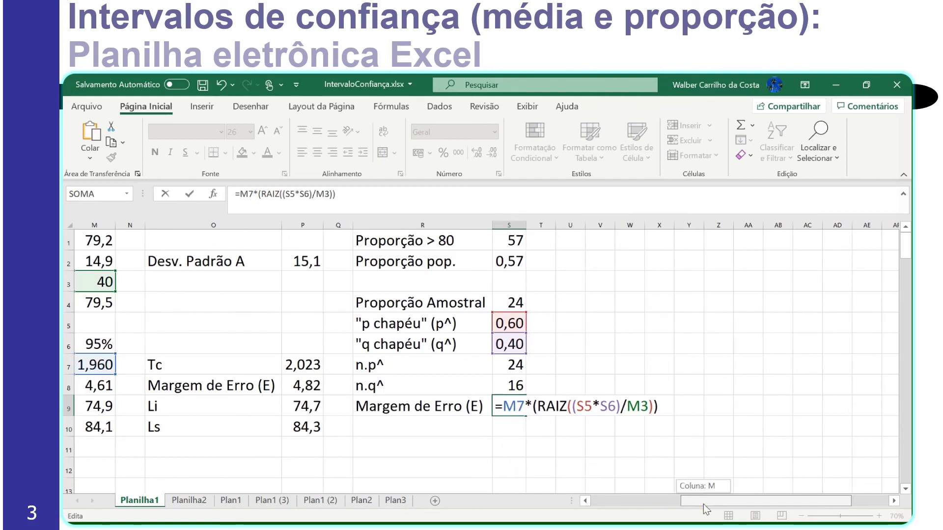
drag(704, 504, 680, 506)
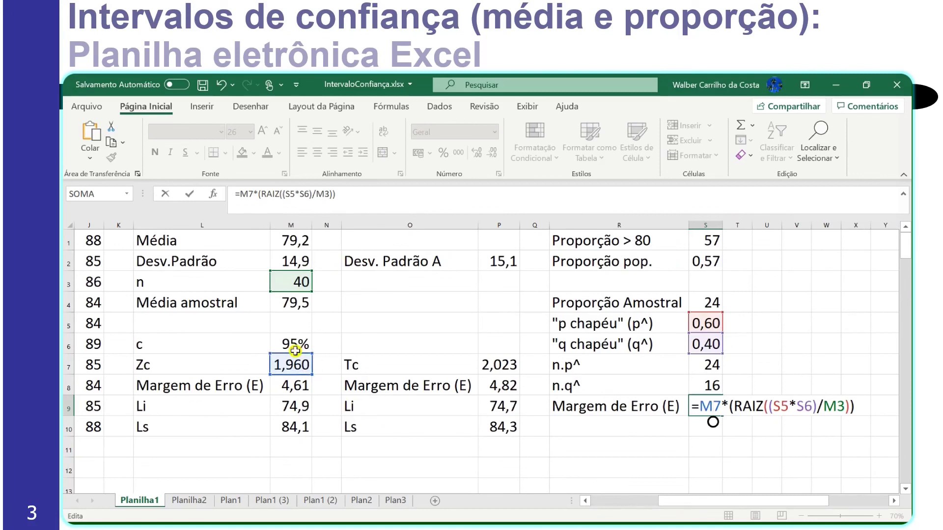
click(765, 407)
click(781, 407)
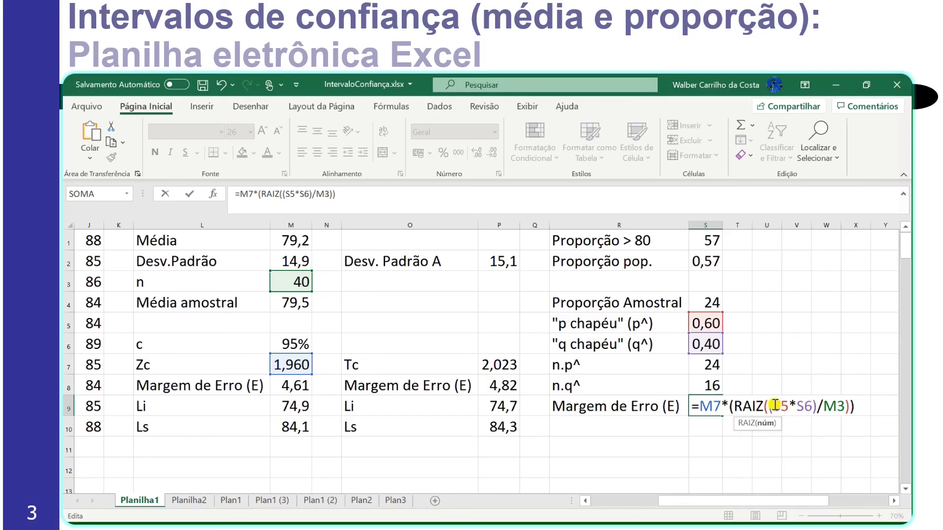
click(827, 408)
key(Return)
key(Up)
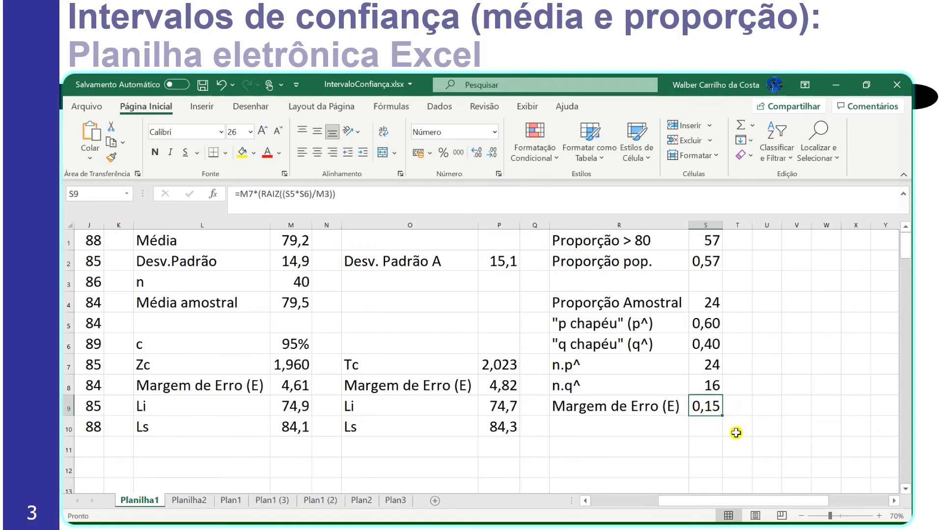
Add the labels Li in R10 and Ls in R11 below the proportion's margin of error.
key(Down)
key(Left)
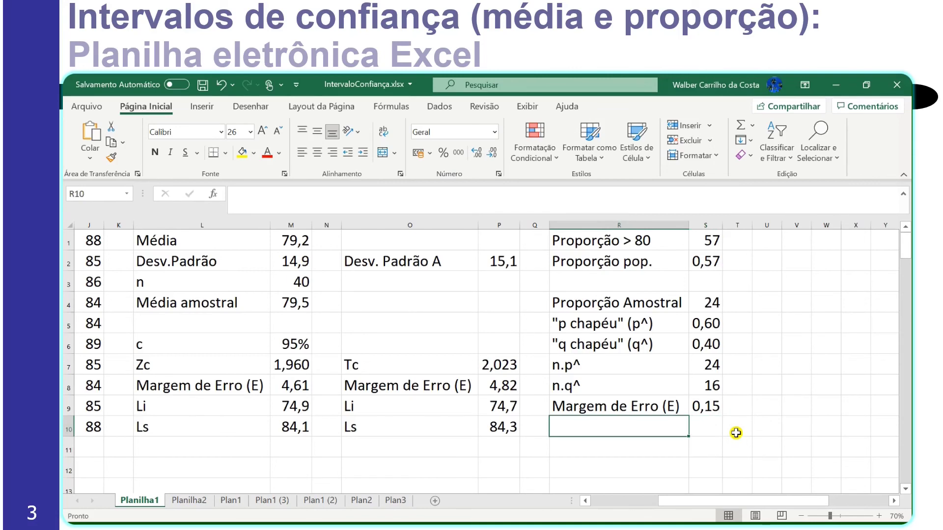
text(Li)
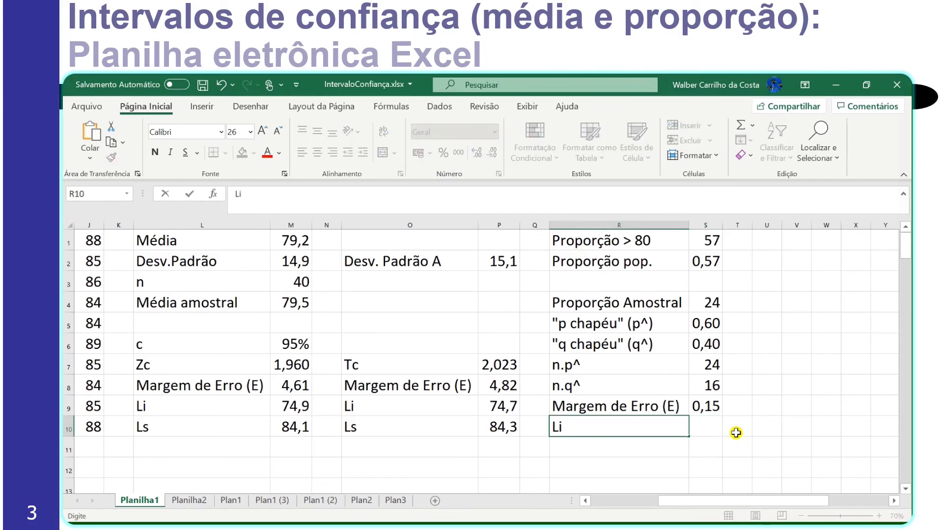
key(Return)
text(L)
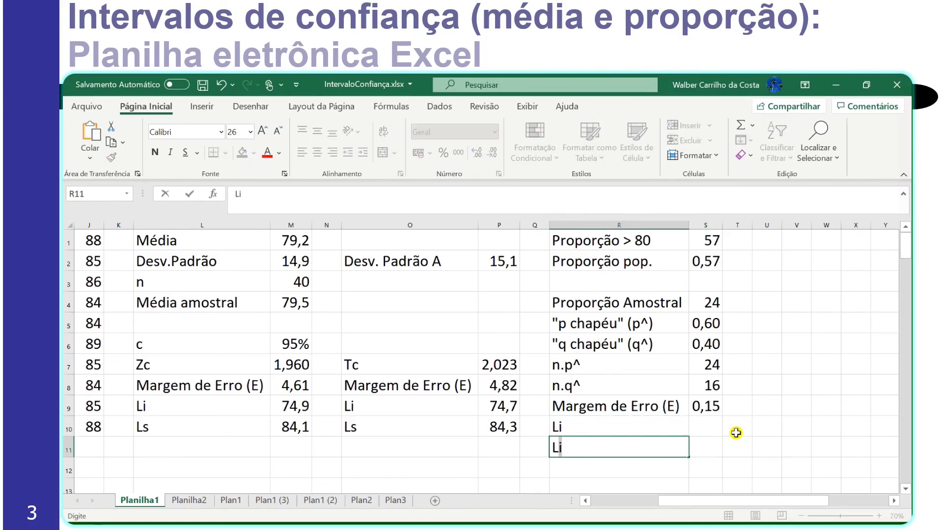
text(s)
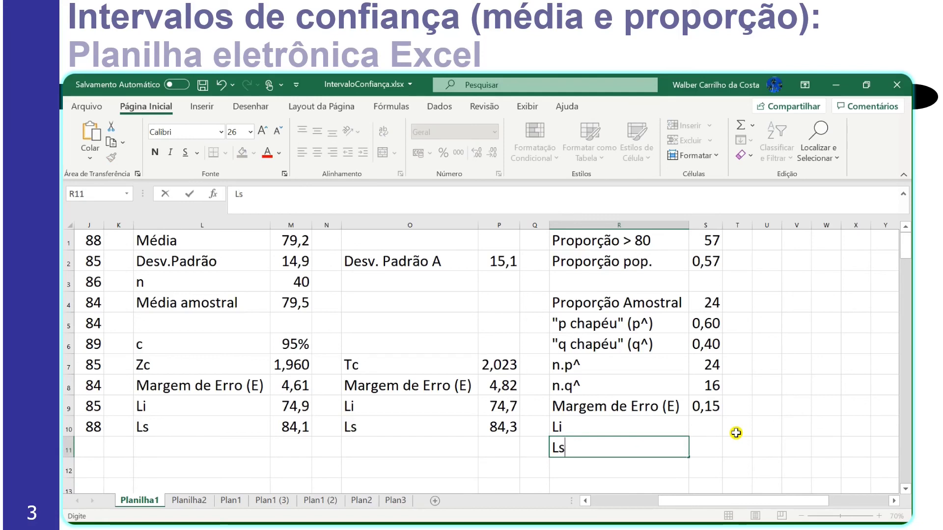
key(Tab)
Calculate the proportion's lower limit in S10 as p chapéu minus the margin of error with =S5-S9.
key(Up)
text(=)
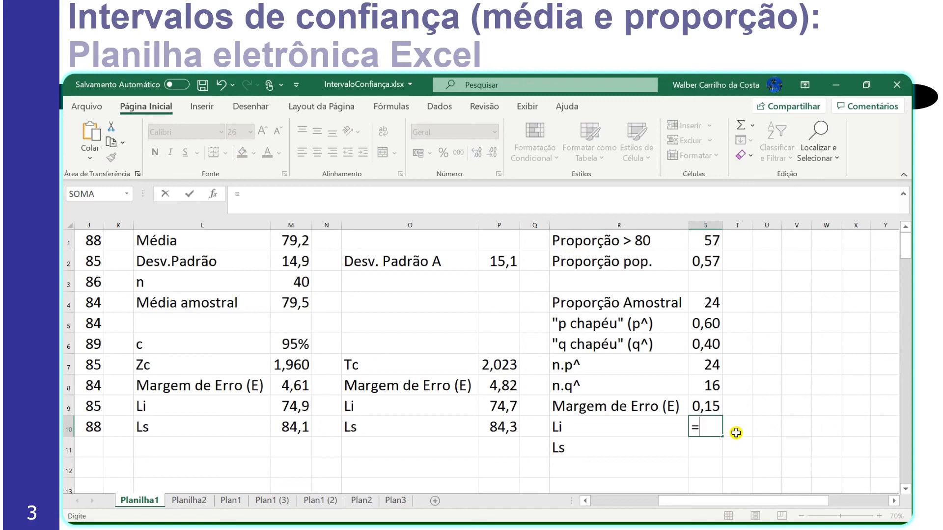
key(Up)
key(Up)
key(Up)
key(Up)
key(Up)
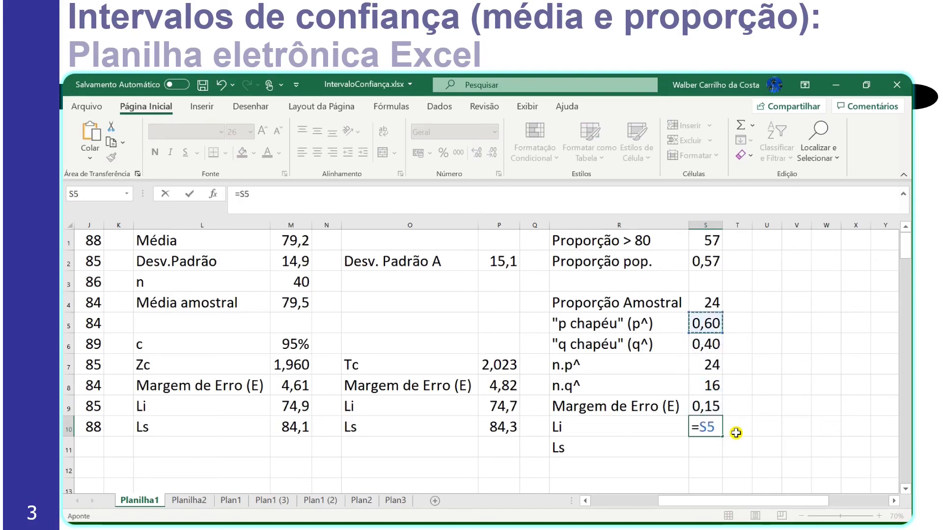
text(-)
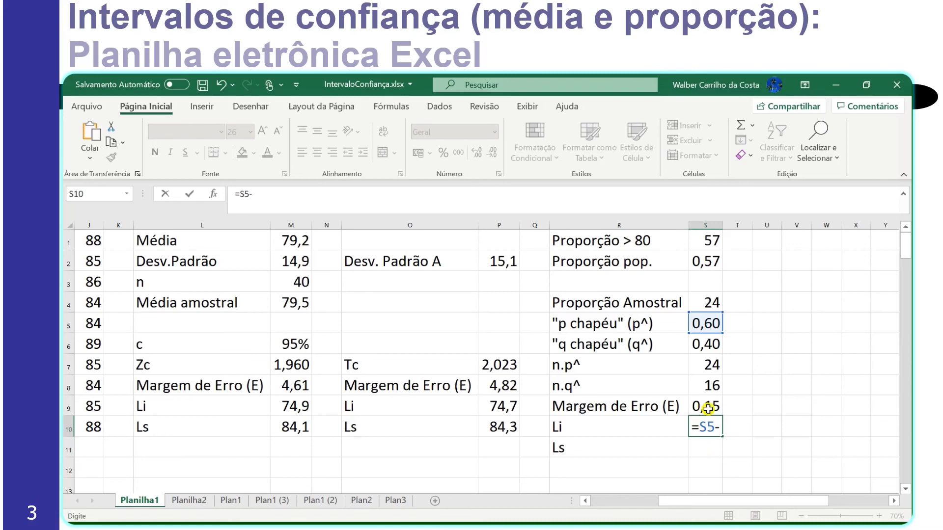
key(Up)
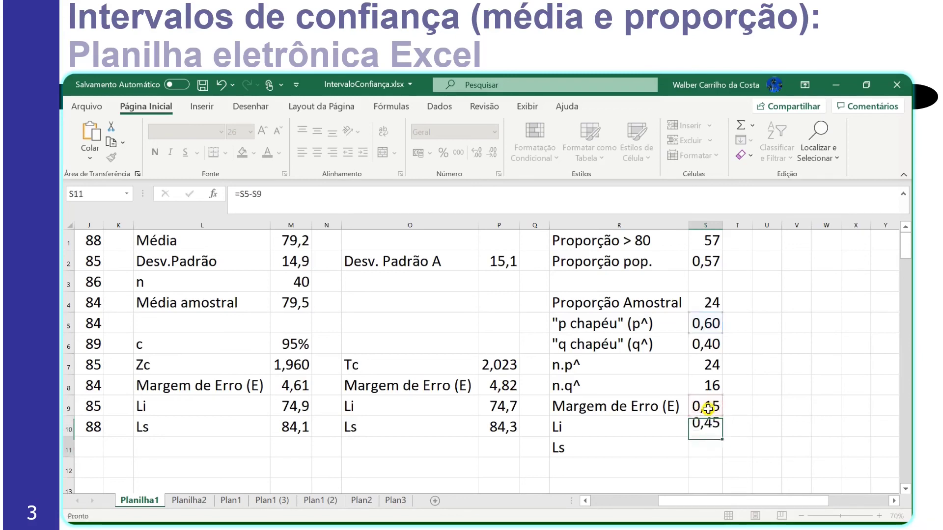
key(Return)
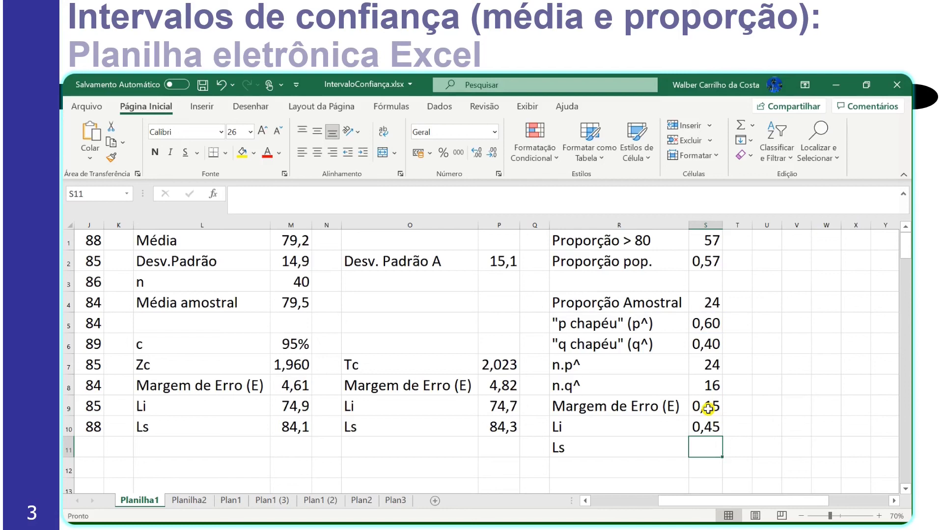
Calculate the proportion's upper limit in S11 as p chapéu plus the margin of error with =S5+S9.
text(=)
key(Up)
key(Up)
key(Up)
key(Up)
key(Up)
key(Up)
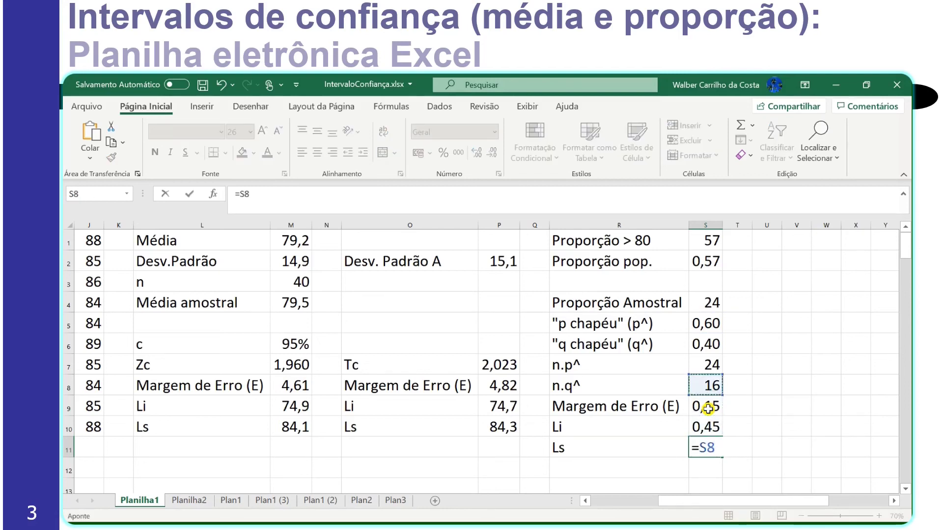
text(+)
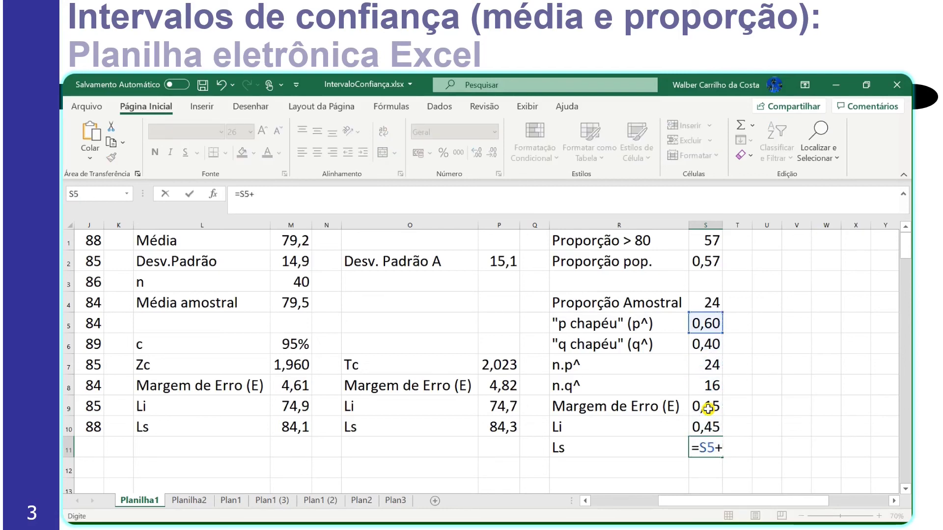
click(707, 408)
key(Return)
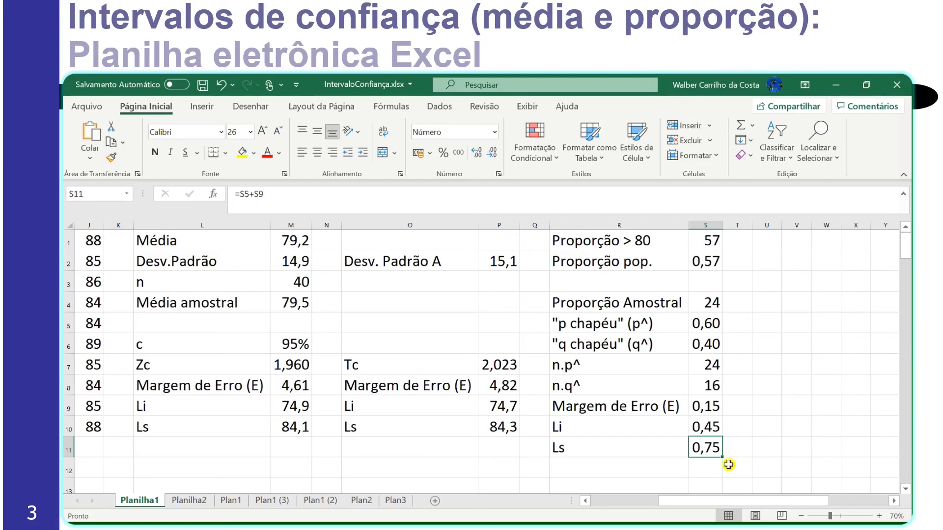
click(743, 432)
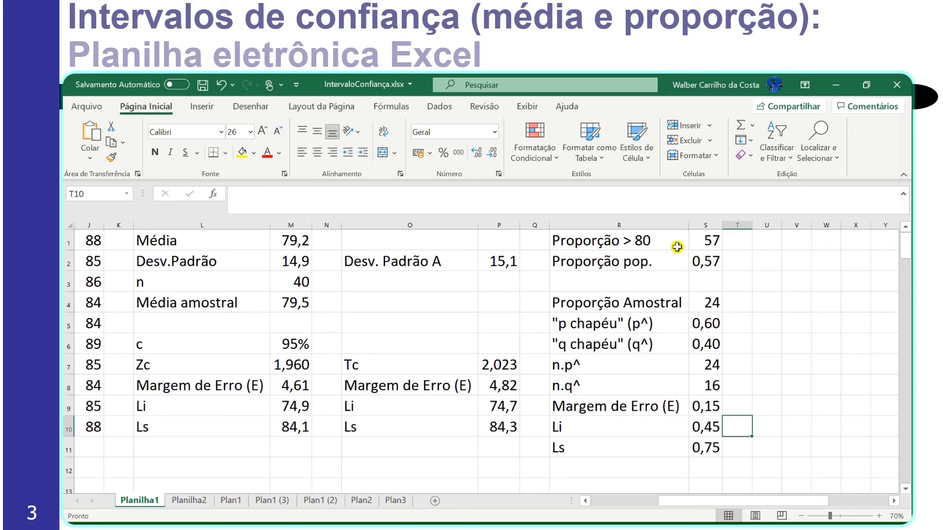
click(711, 428)
click(711, 449)
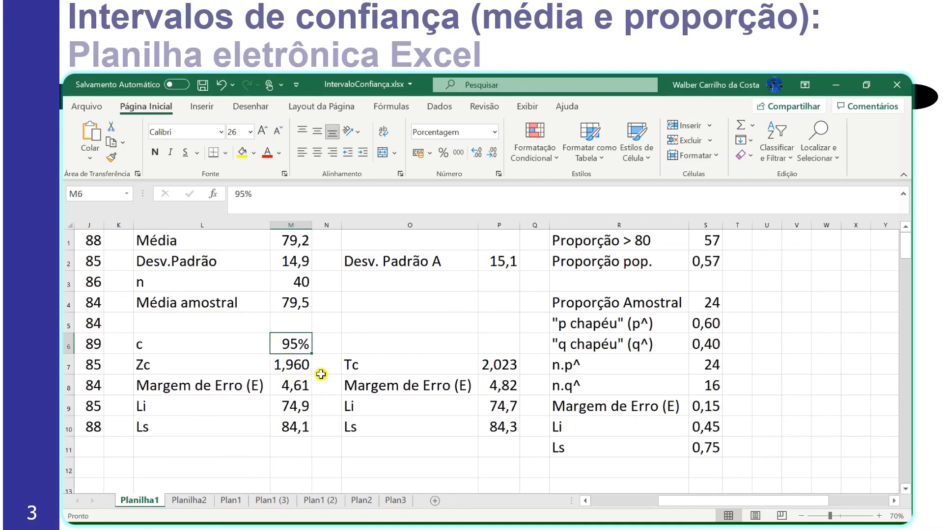
drag(690, 501, 619, 513)
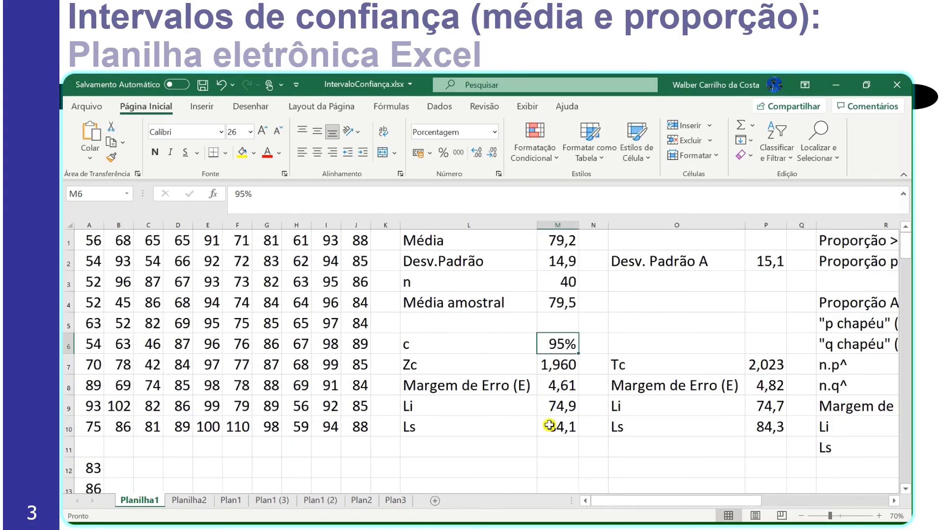
Review the three finished interval blocks: the Zc mean interval in L1:M10, the Tc mean interval in O1:P10 and the proportion interval in R1:S11.
drag(677, 240, 766, 426)
drag(457, 243, 566, 429)
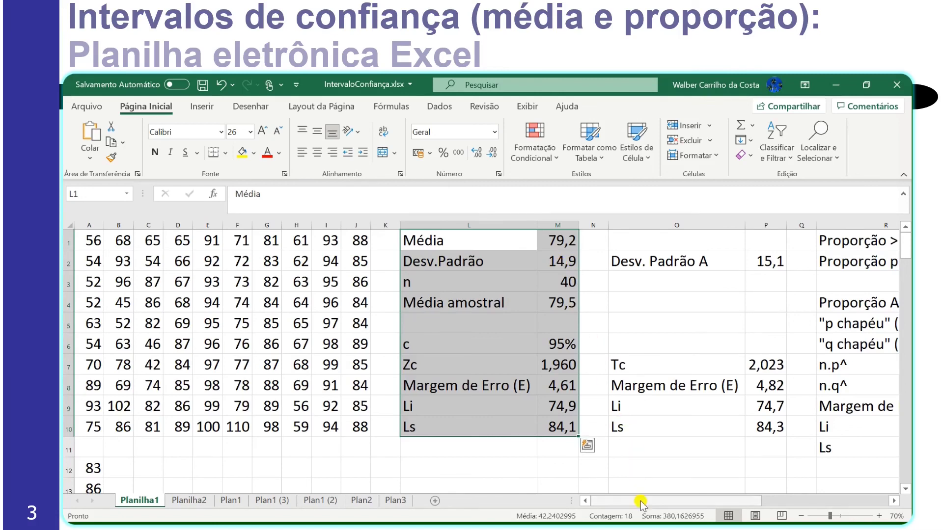
drag(641, 503, 671, 505)
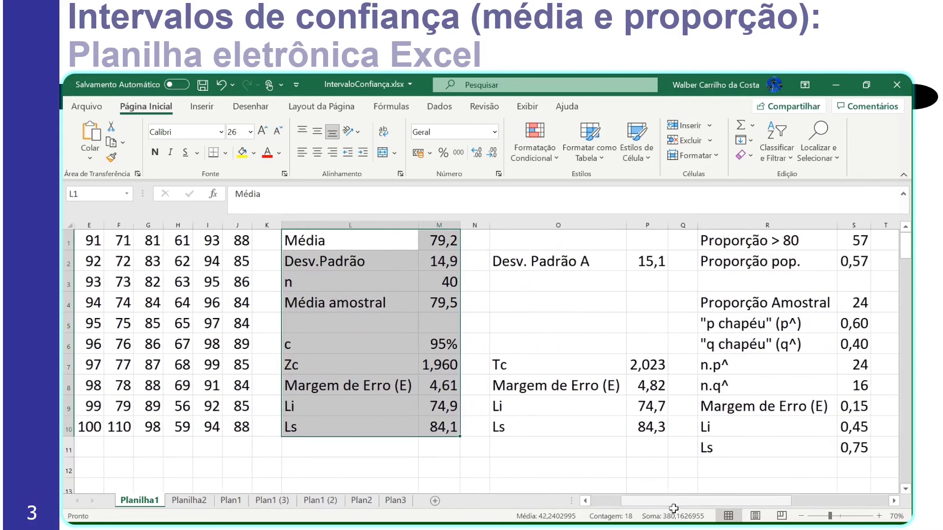
click(592, 249)
drag(594, 243, 663, 426)
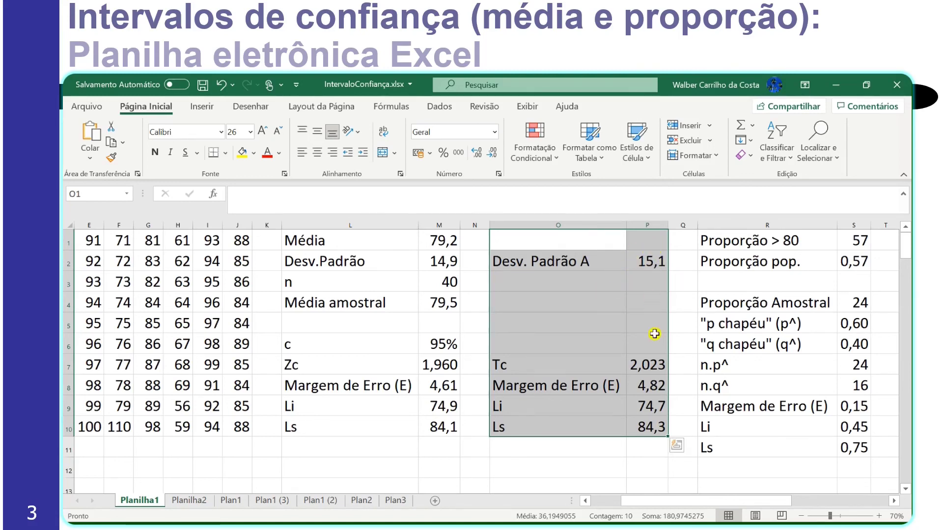
drag(680, 498, 717, 499)
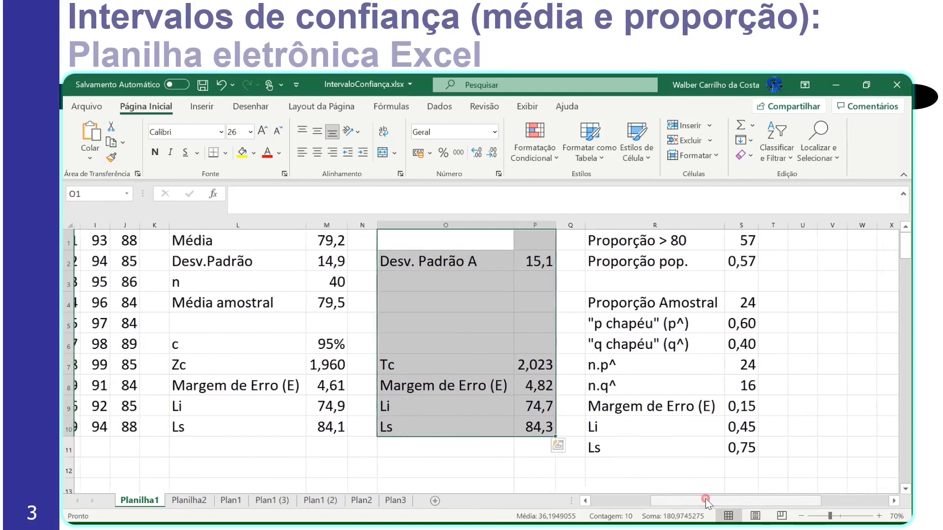
click(691, 240)
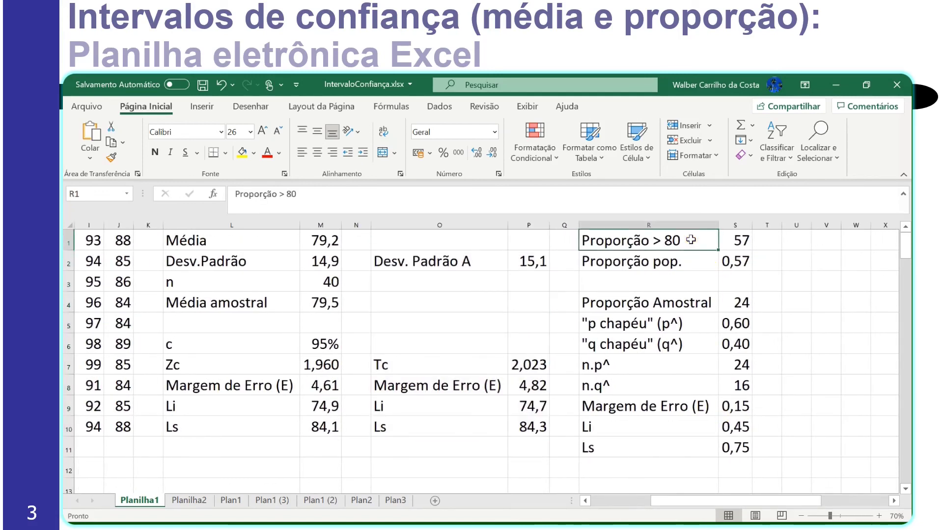
drag(691, 240, 736, 448)
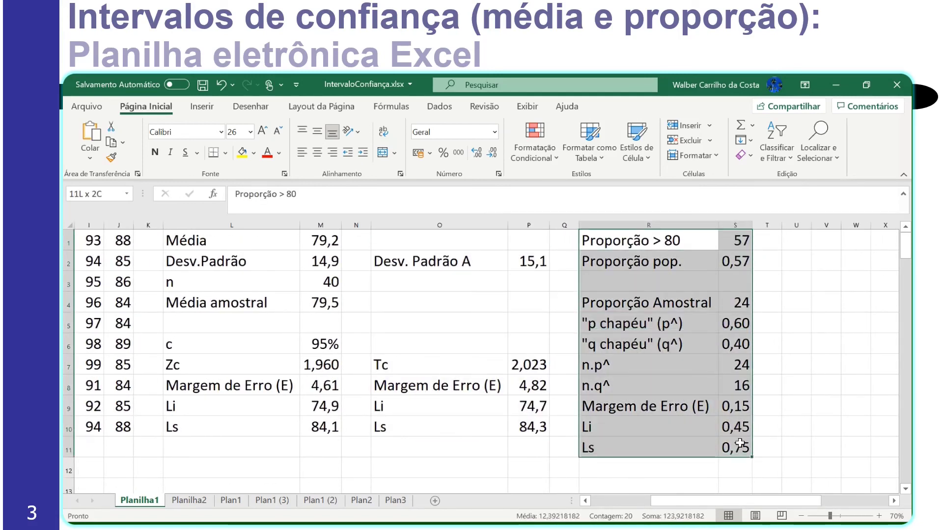